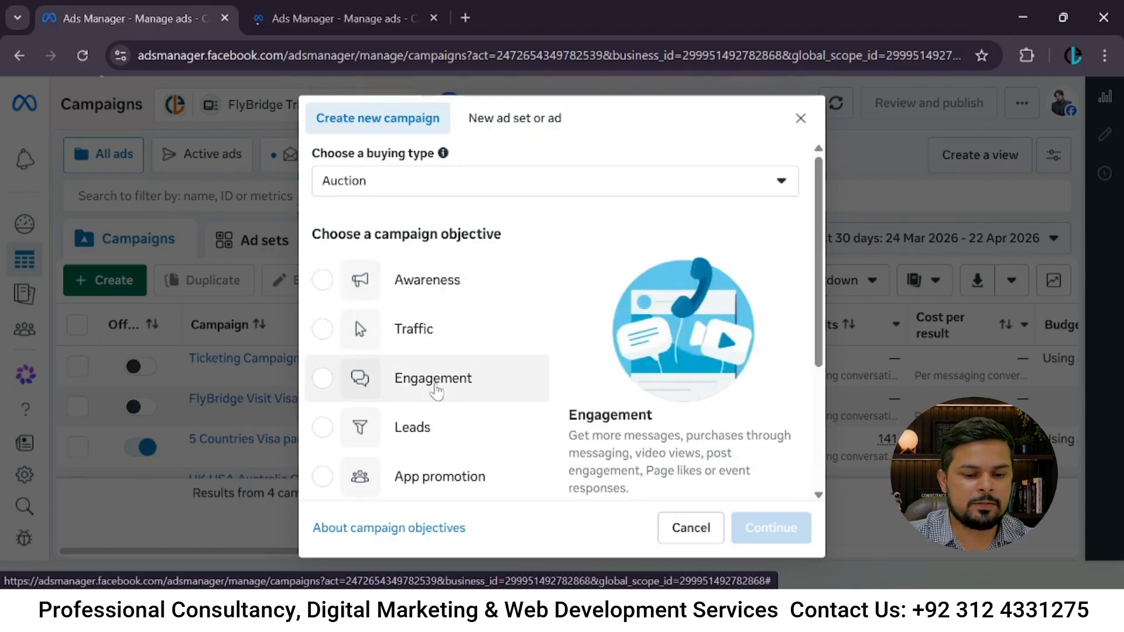
Choose Leads as the objective for the new auction campaign and continue to its setup.
{"action": "scroll", "coordinate": [441, 492], "scroll_direction": "down", "scroll_amount": 3}
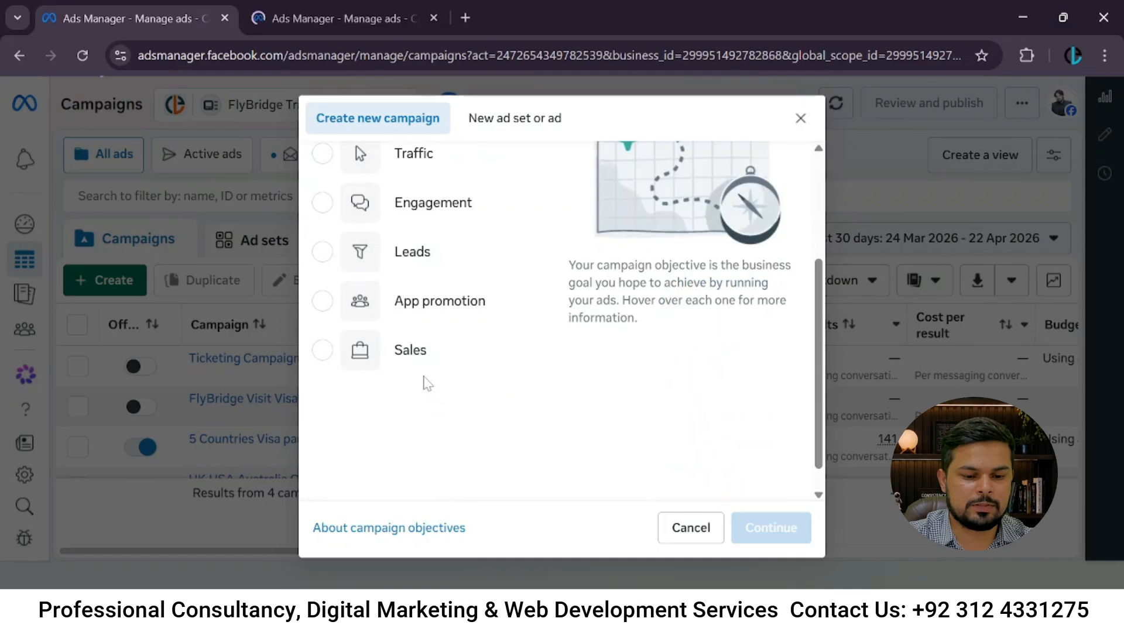
{"action": "scroll", "coordinate": [444, 390], "scroll_direction": "up", "scroll_amount": 2}
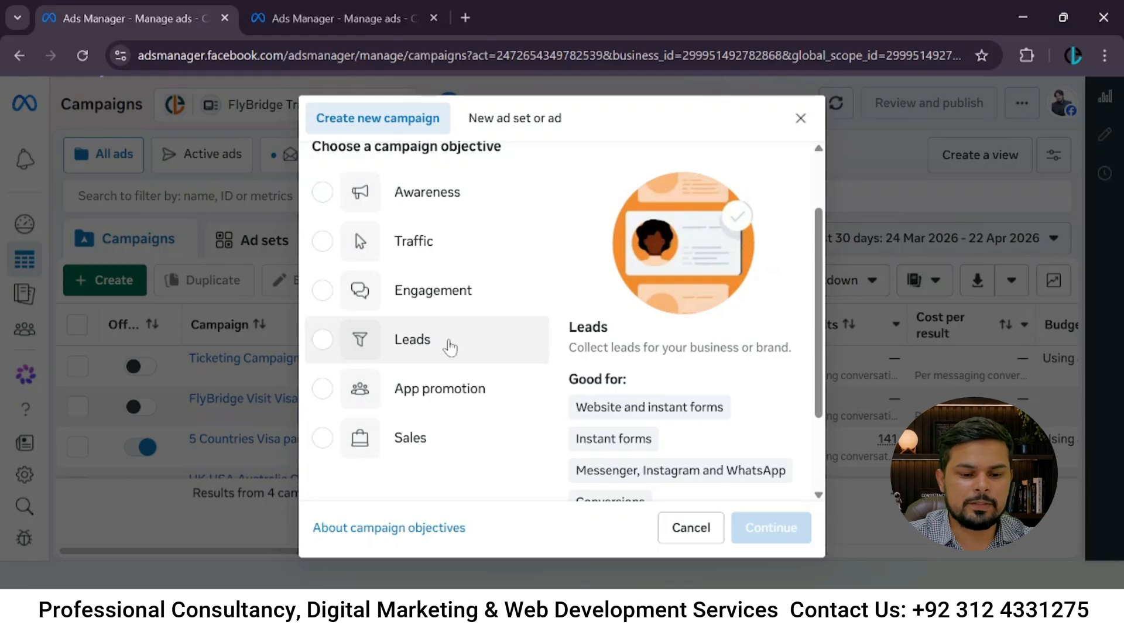
{"action": "left_click", "coordinate": [448, 345]}
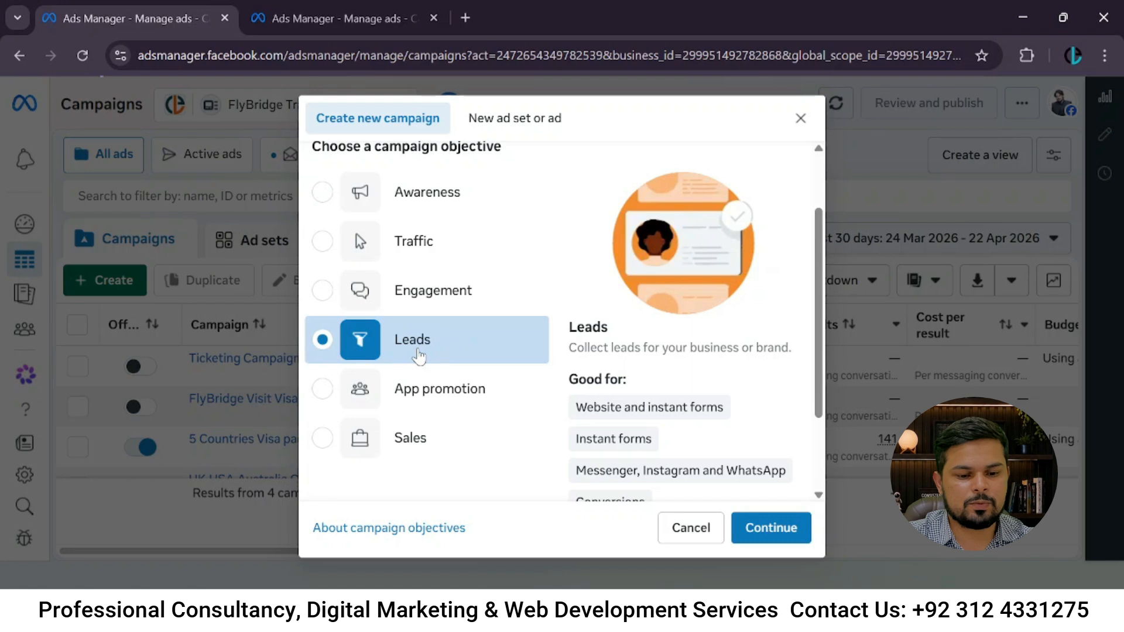
{"action": "scroll", "coordinate": [445, 374], "scroll_direction": "down", "scroll_amount": 2}
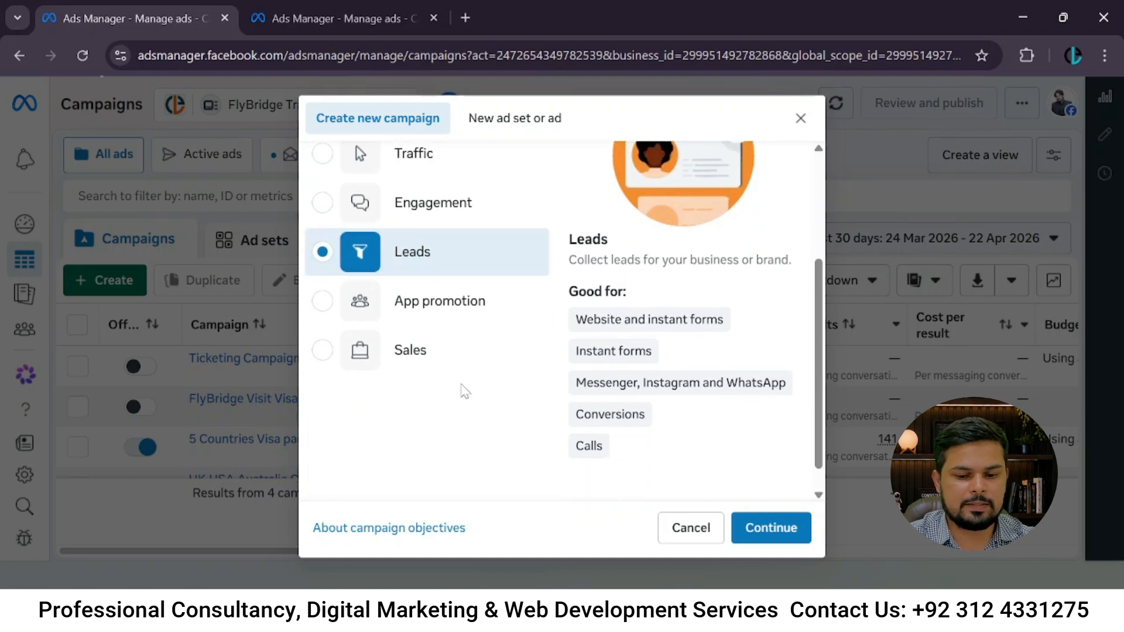
{"action": "mouse_move", "coordinate": [726, 321]}
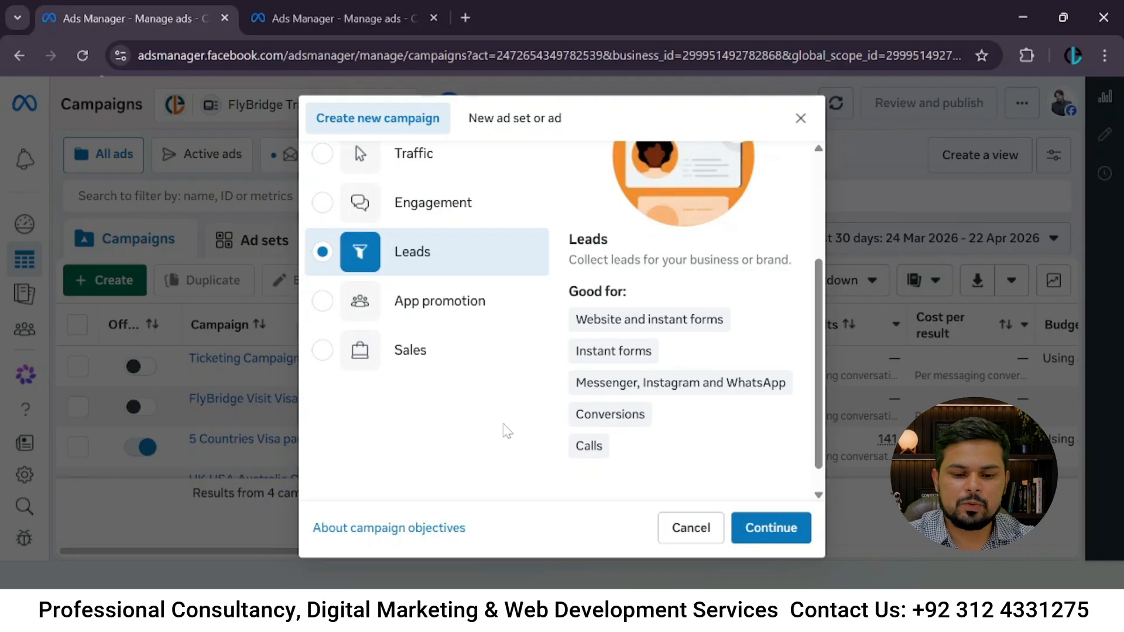
{"action": "mouse_move", "coordinate": [730, 396]}
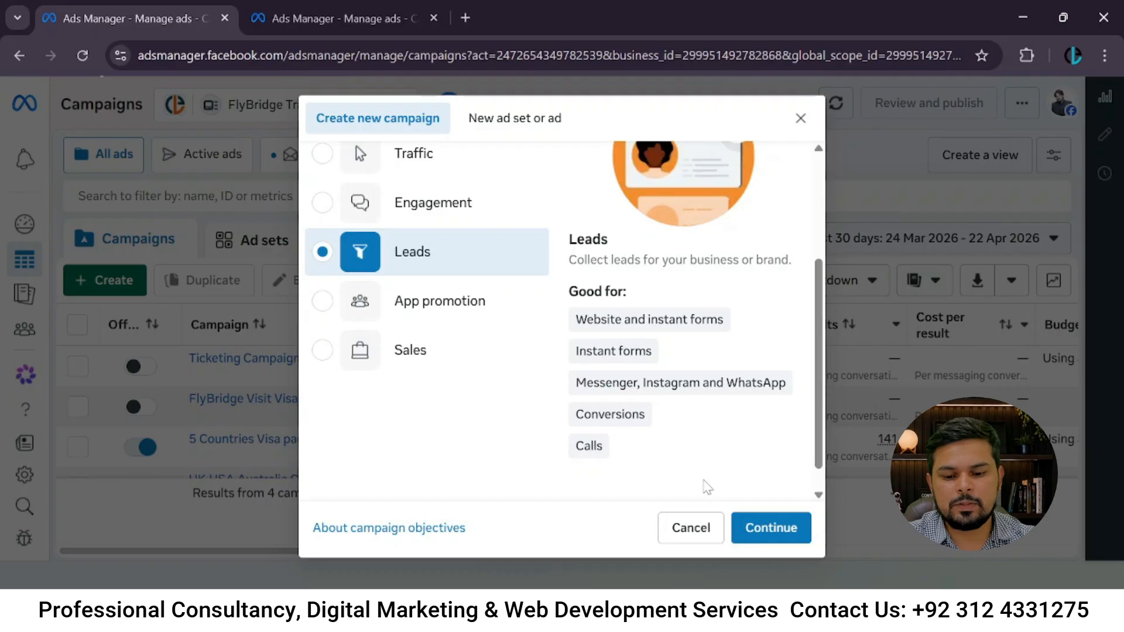
{"action": "left_click", "coordinate": [746, 528]}
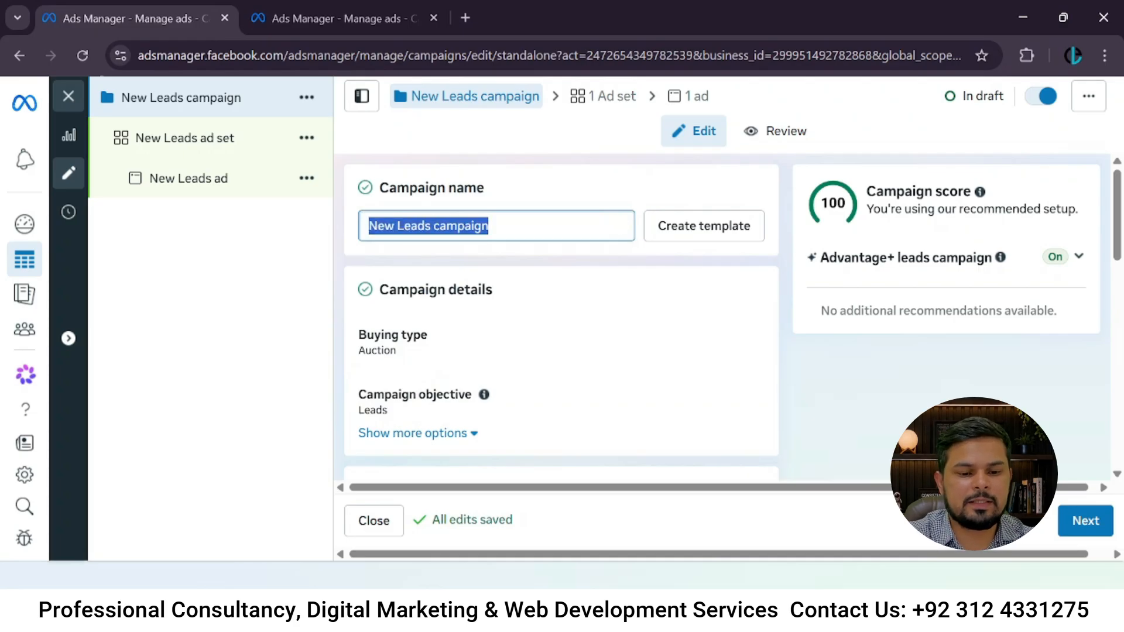
Name the campaign "LC Tickecting".
{"action": "type", "text": "LC Tickect"}
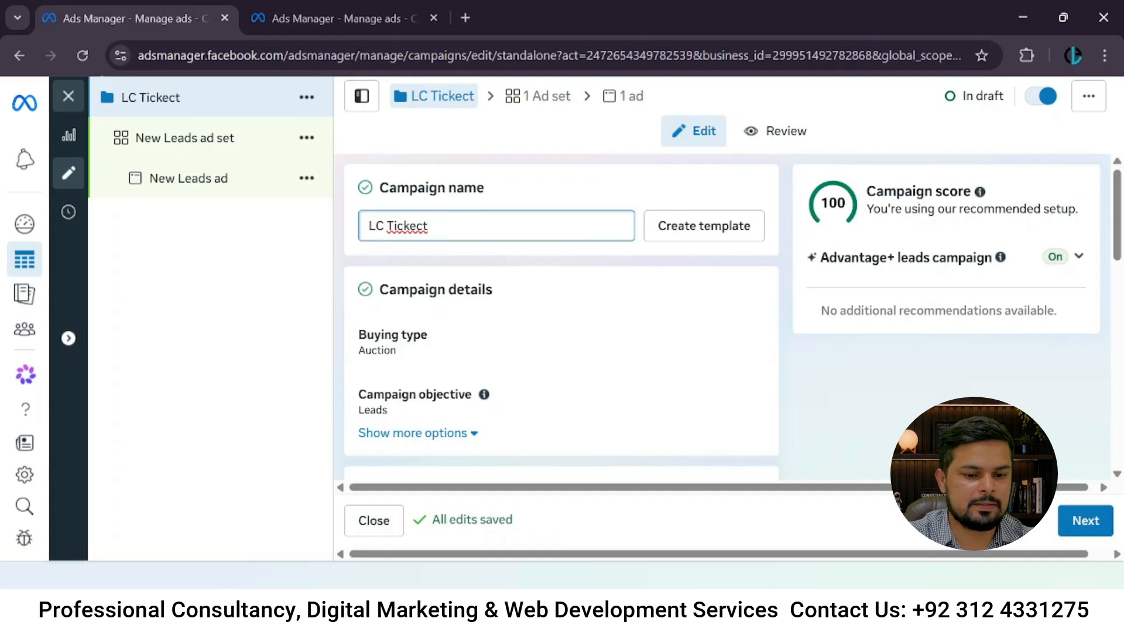
{"action": "type", "text": "ing"}
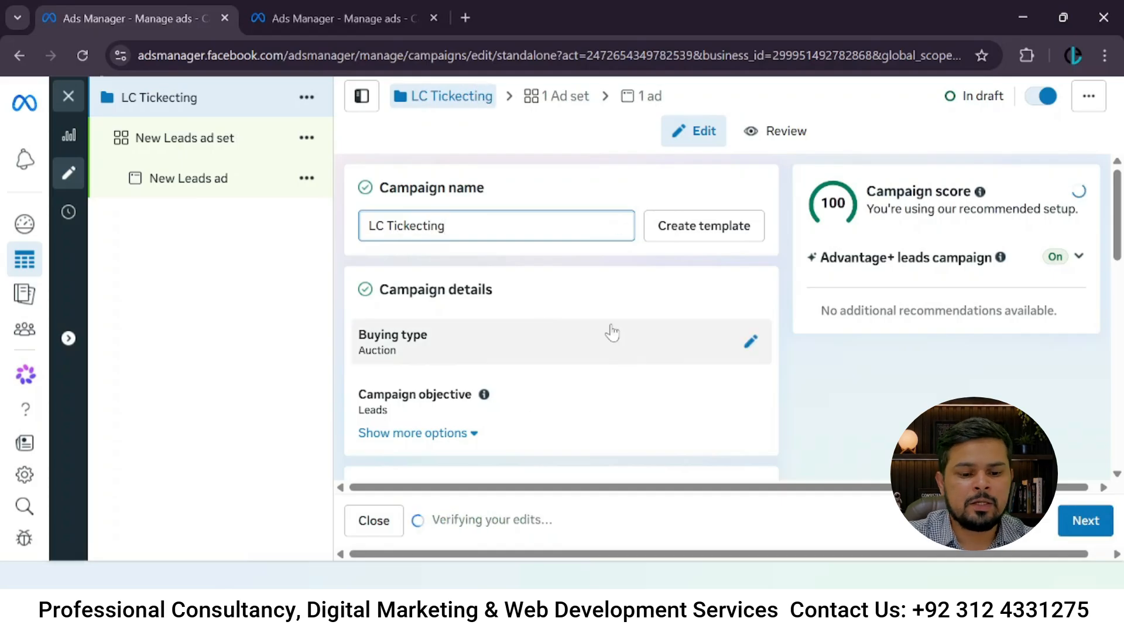
Switch the campaign's budget strategy to Ad set budget, disable budget sharing with other ad sets, and proceed to the ad set.
{"action": "scroll", "coordinate": [612, 333], "scroll_direction": "down", "scroll_amount": 5}
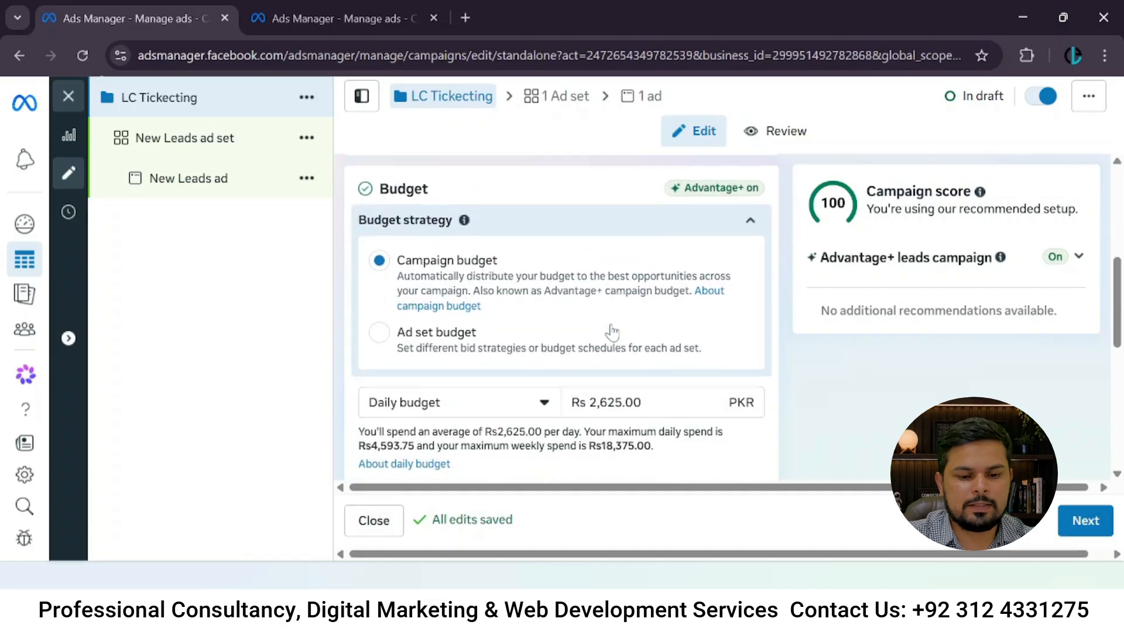
{"action": "scroll", "coordinate": [611, 332], "scroll_direction": "down", "scroll_amount": 1}
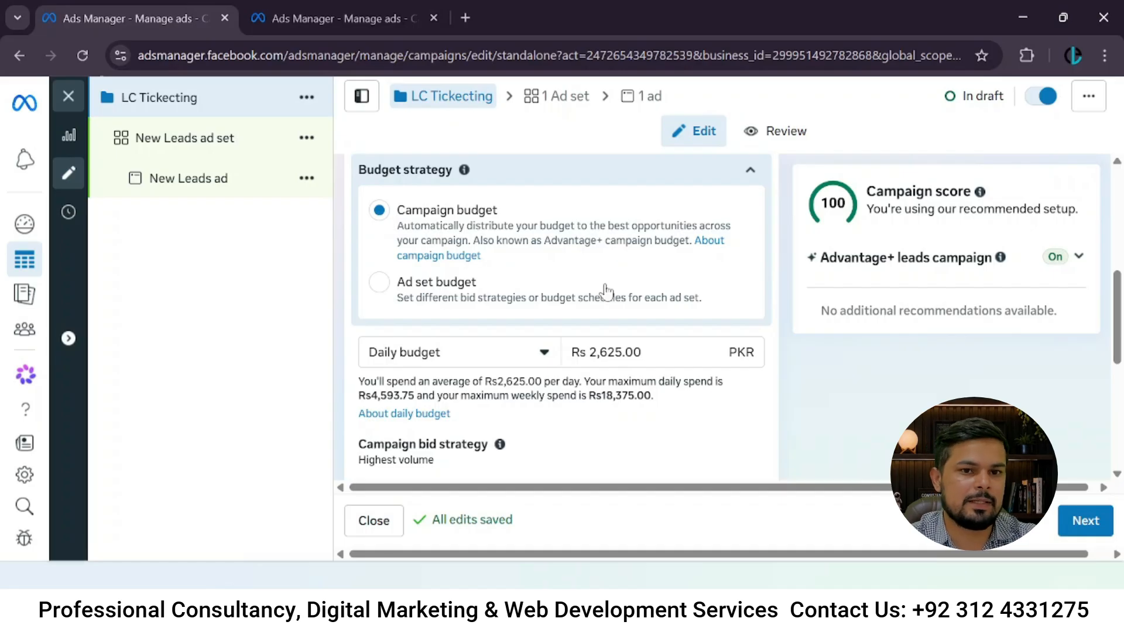
{"action": "left_click", "coordinate": [379, 283]}
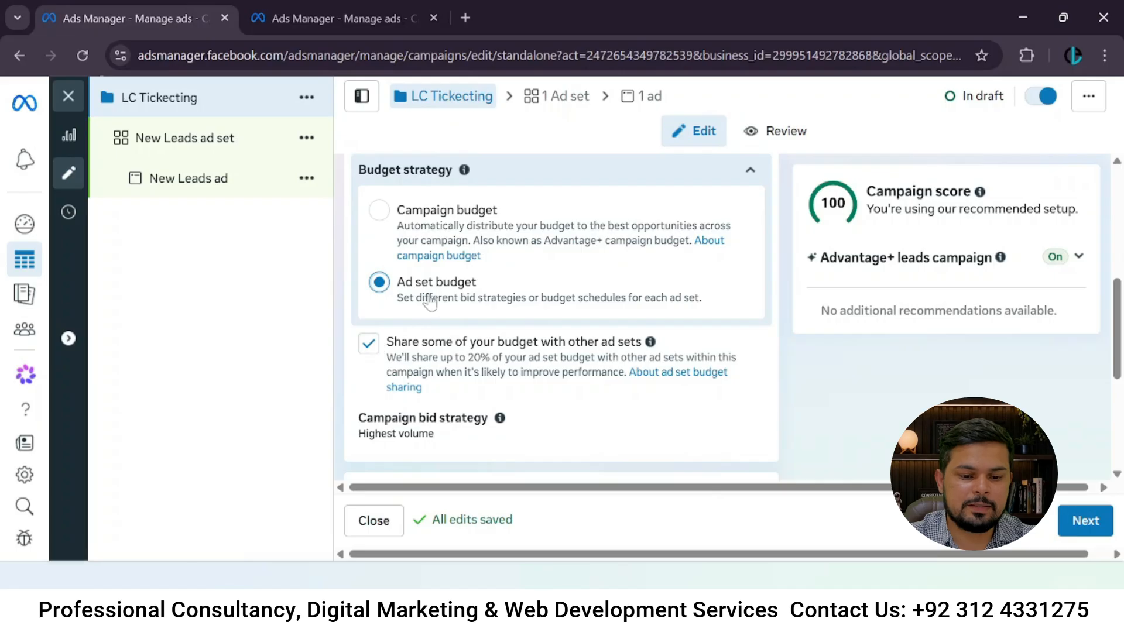
{"action": "left_click", "coordinate": [370, 350]}
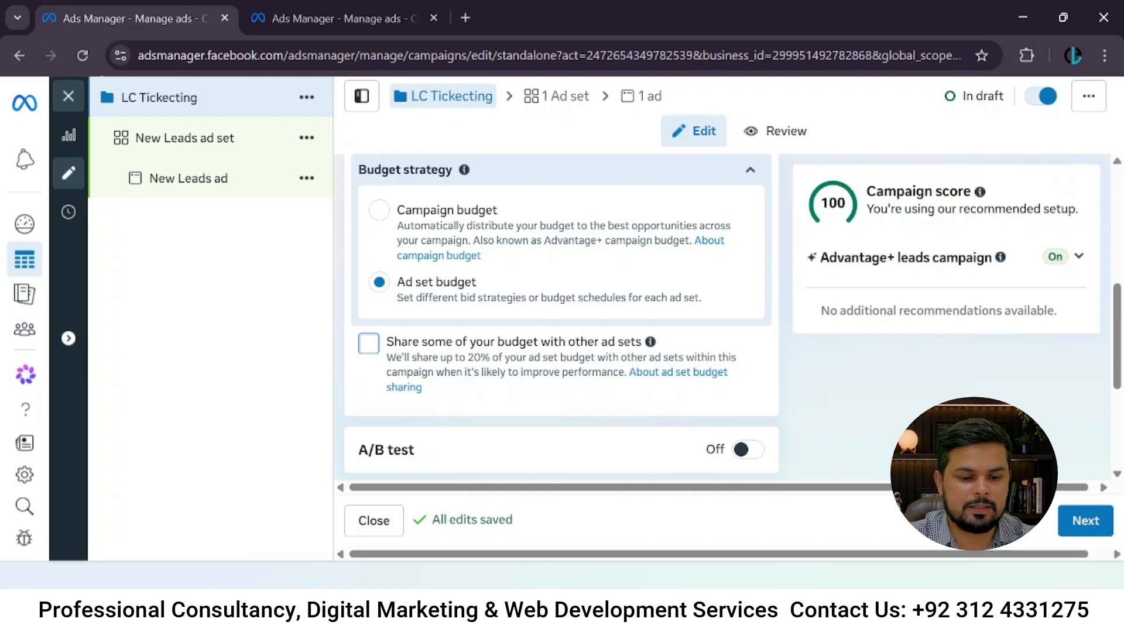
{"action": "scroll", "coordinate": [592, 322], "scroll_direction": "down", "scroll_amount": 3}
{"action": "scroll", "coordinate": [595, 352], "scroll_direction": "down", "scroll_amount": 1}
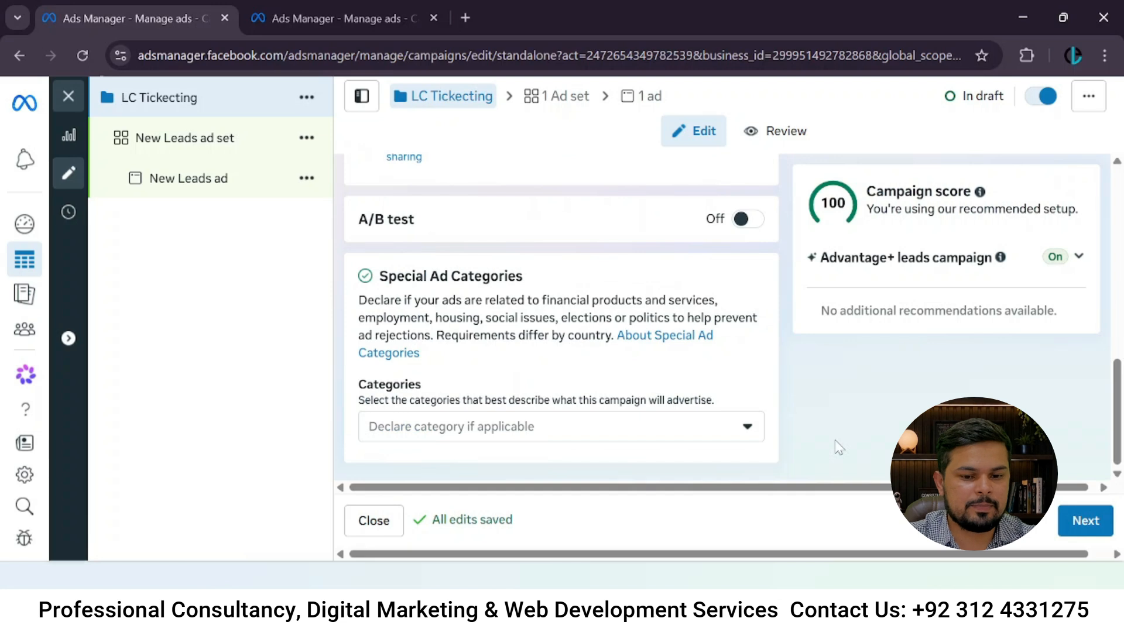
{"action": "left_click", "coordinate": [1079, 520]}
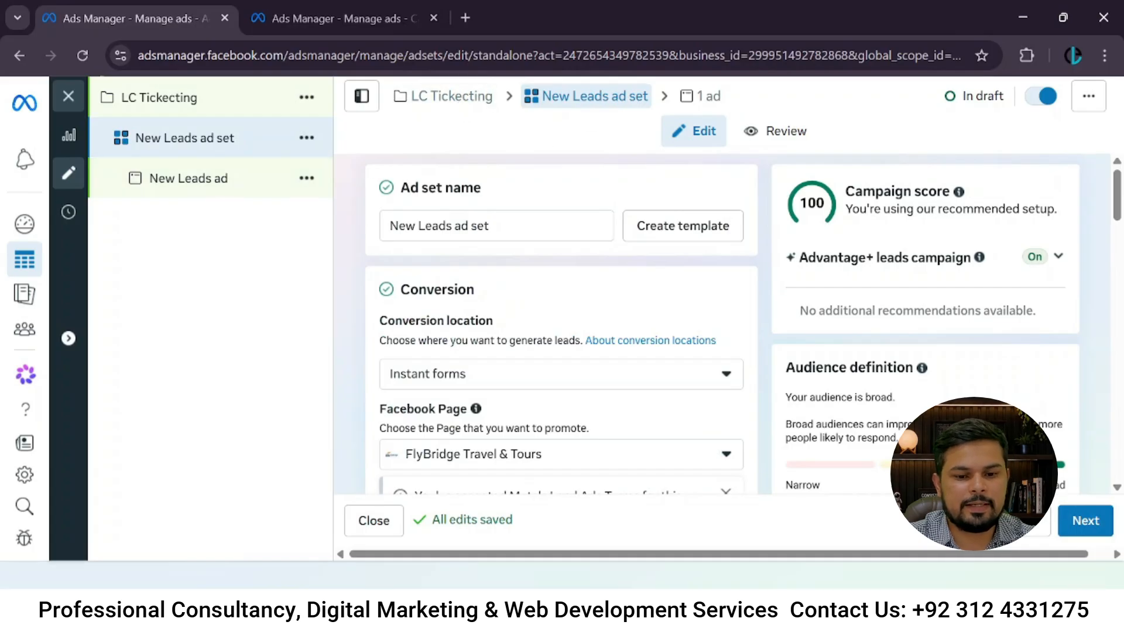
Rename the ad set as "A-S-L Ticketing".
{"action": "left_click_drag", "start_coordinate": [597, 226], "coordinate": [389, 226]}
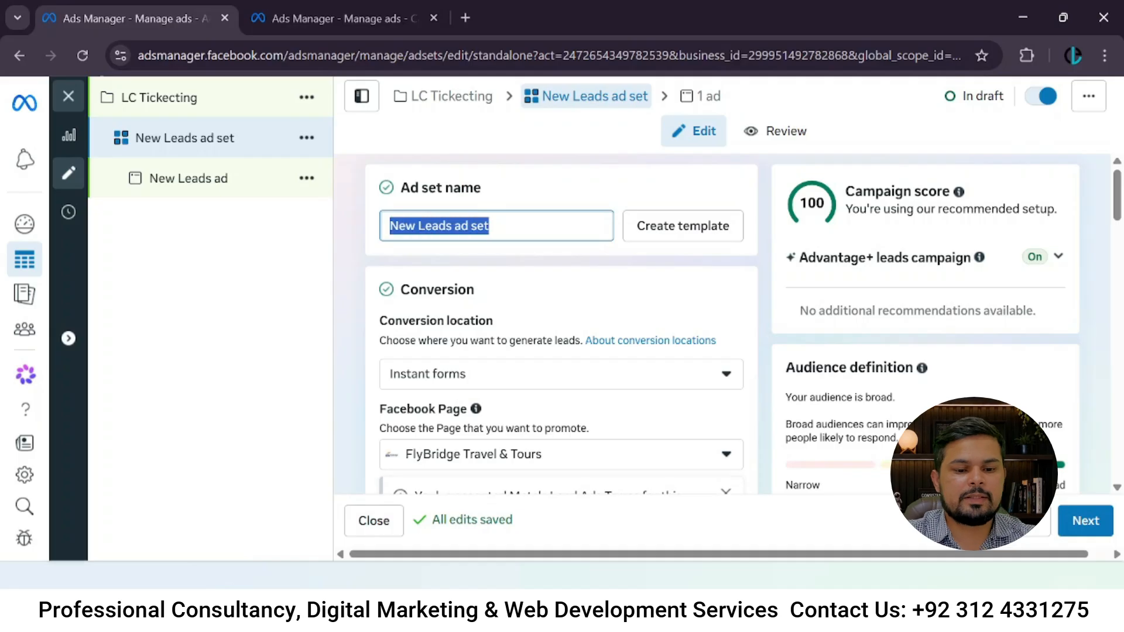
{"action": "type", "text": "A"}
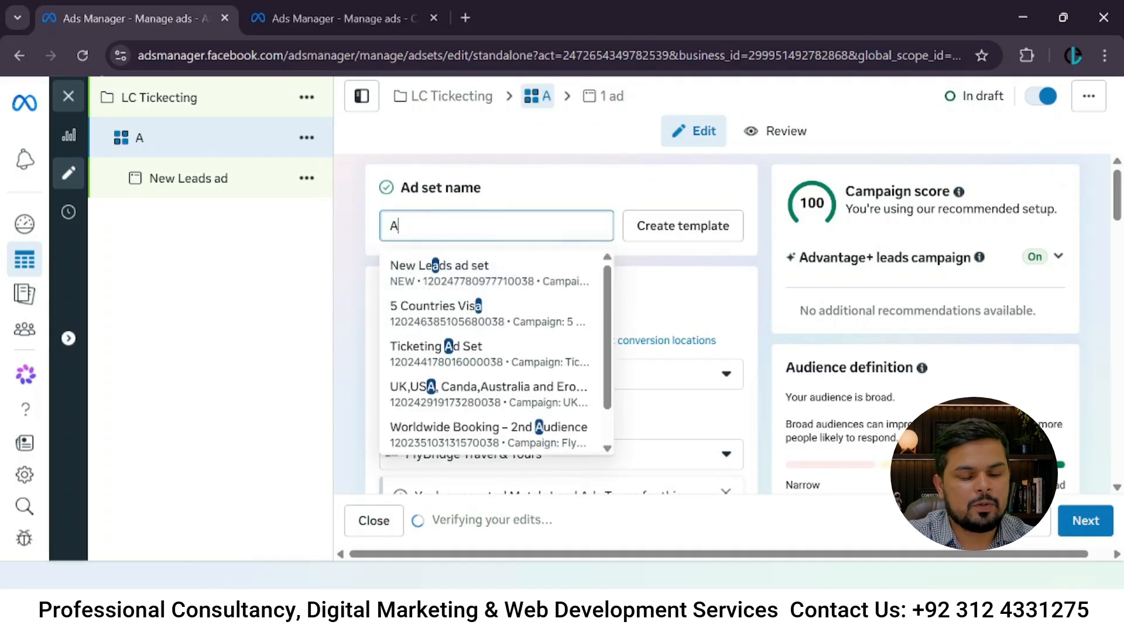
{"action": "type", "text": "L"}
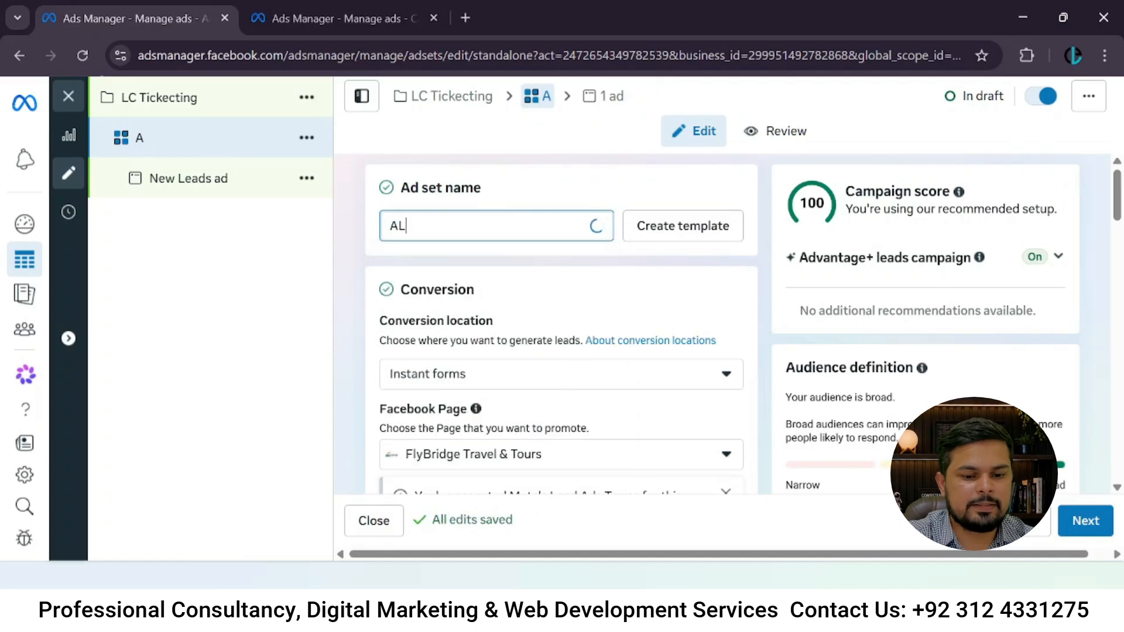
{"action": "type", "text": " Ticke"}
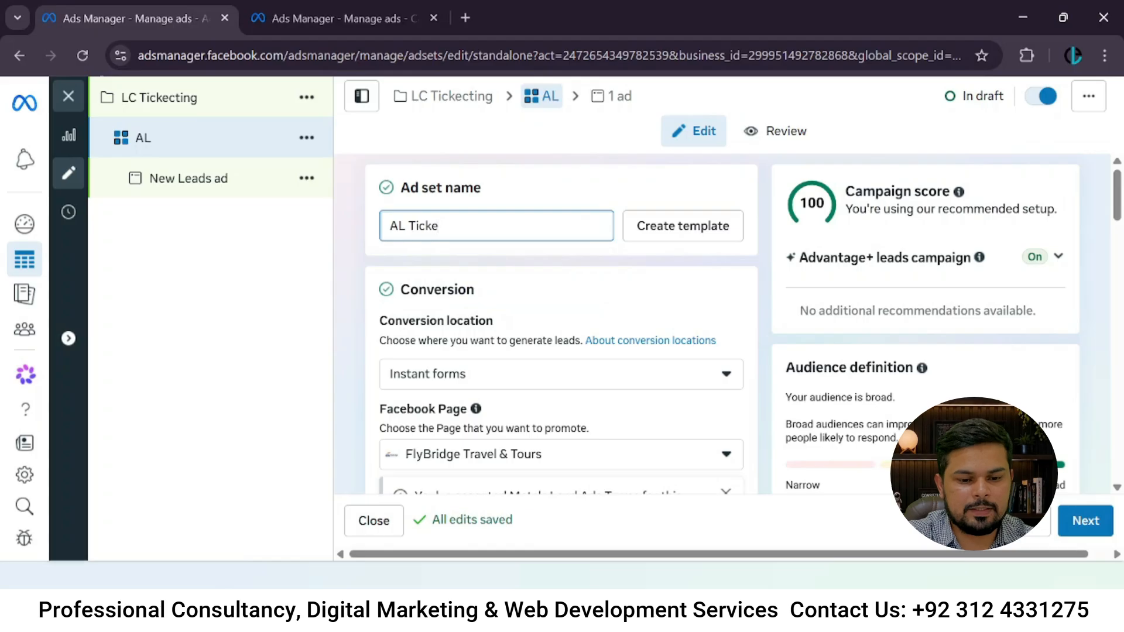
{"action": "type", "text": "ting"}
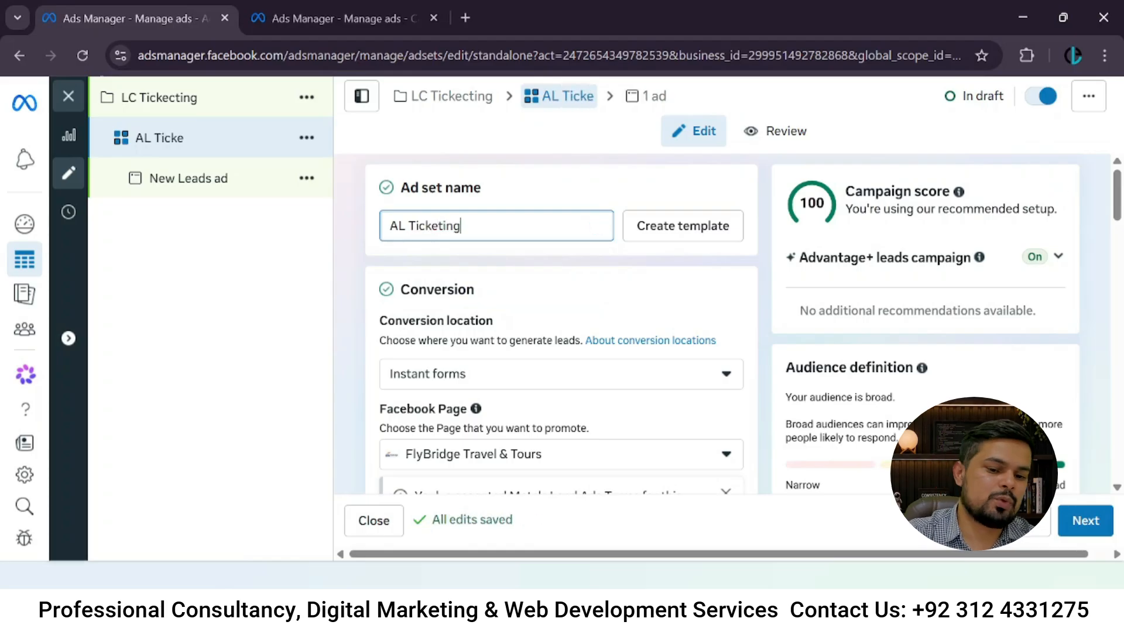
{"action": "left_click", "coordinate": [399, 226]}
{"action": "key", "text": "BackSpace"}
{"action": "type", "text": "S"}
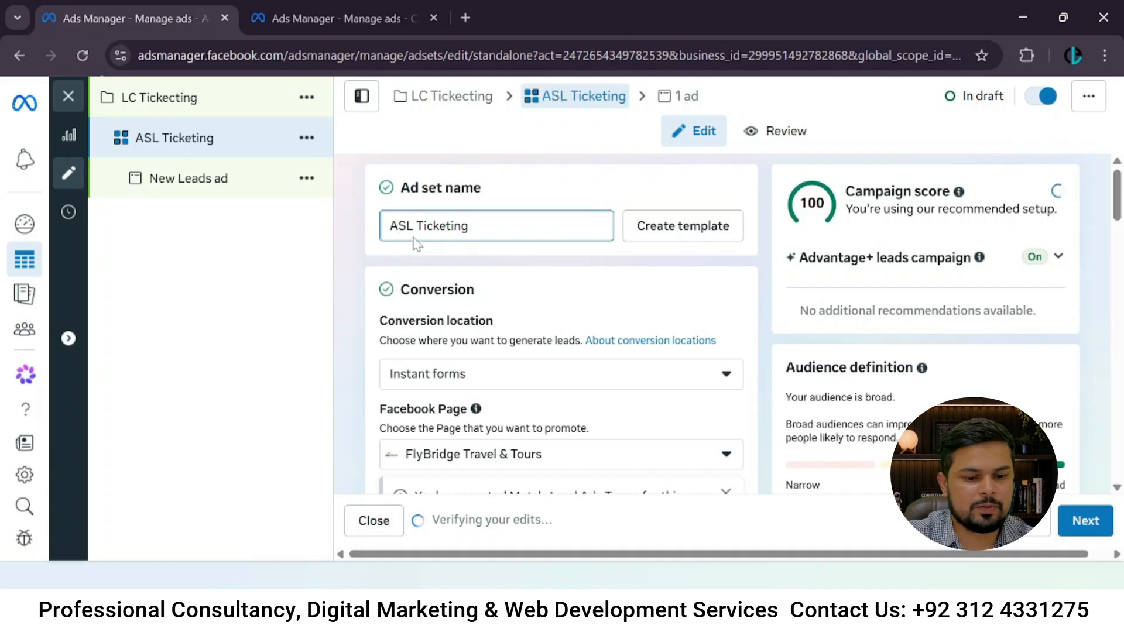
{"action": "left_click", "coordinate": [406, 227]}
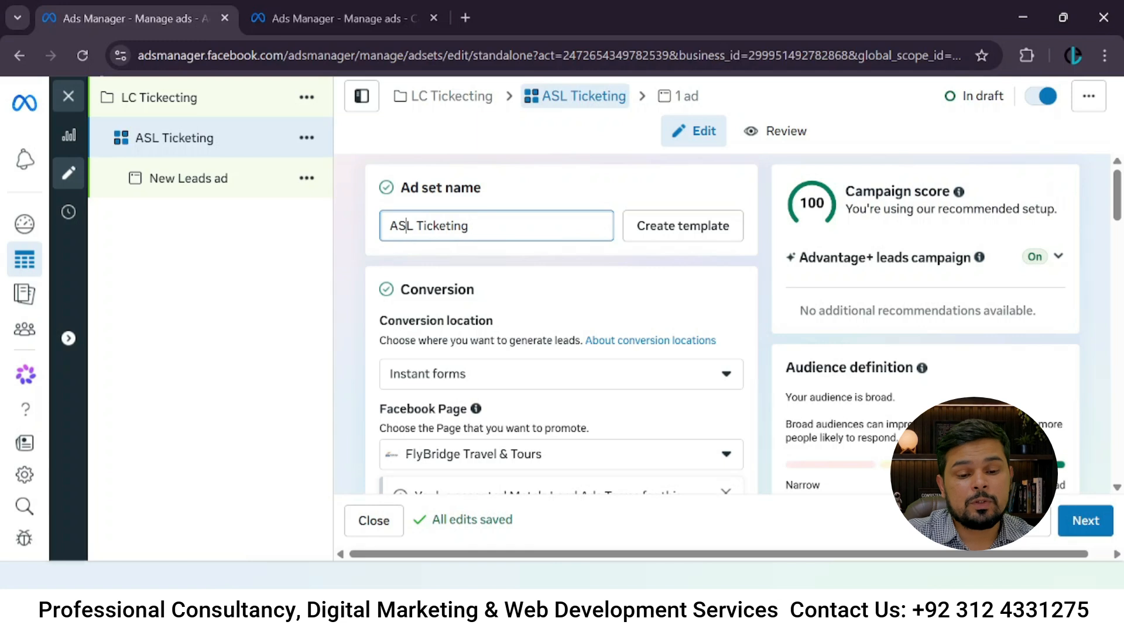
{"action": "key", "text": "Left"}
{"action": "type", "text": "-S-"}
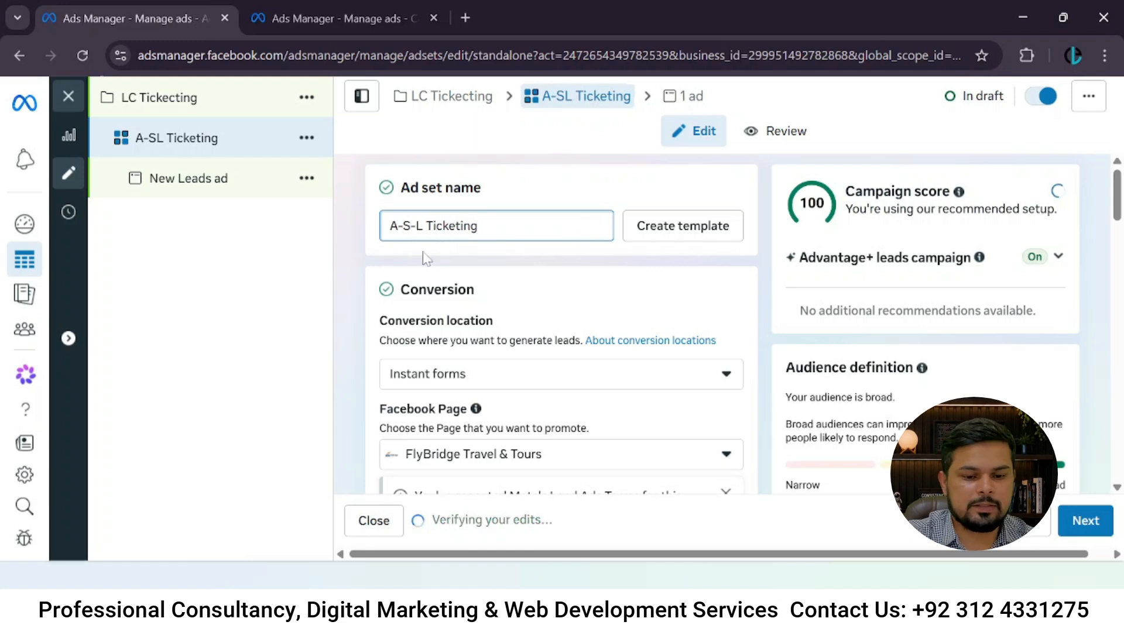
Set the ad set's conversion location to WhatsApp.
{"action": "scroll", "coordinate": [538, 270], "scroll_direction": "down", "scroll_amount": 1}
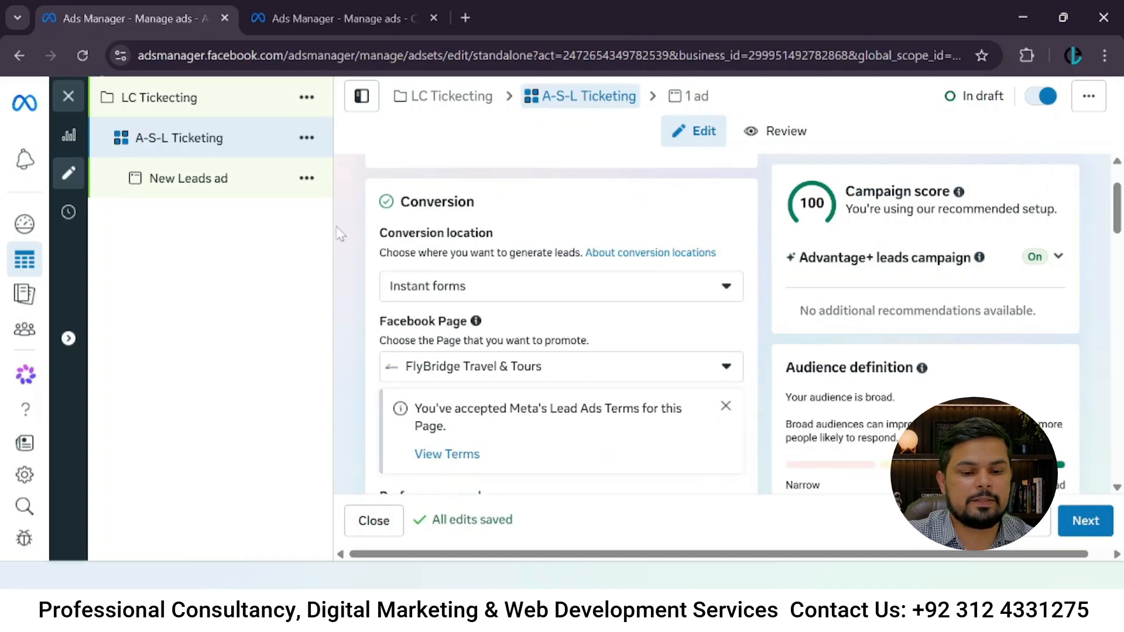
{"action": "left_click", "coordinate": [477, 297]}
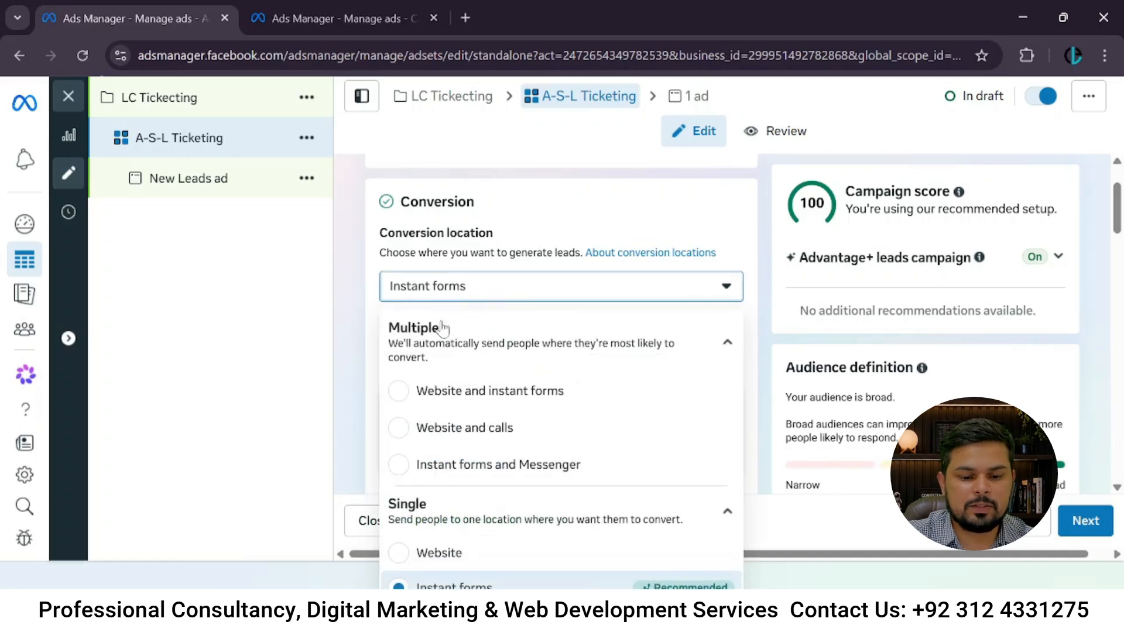
{"action": "left_click_drag", "start_coordinate": [1118, 218], "coordinate": [1122, 234]}
{"action": "left_click", "coordinate": [525, 192]}
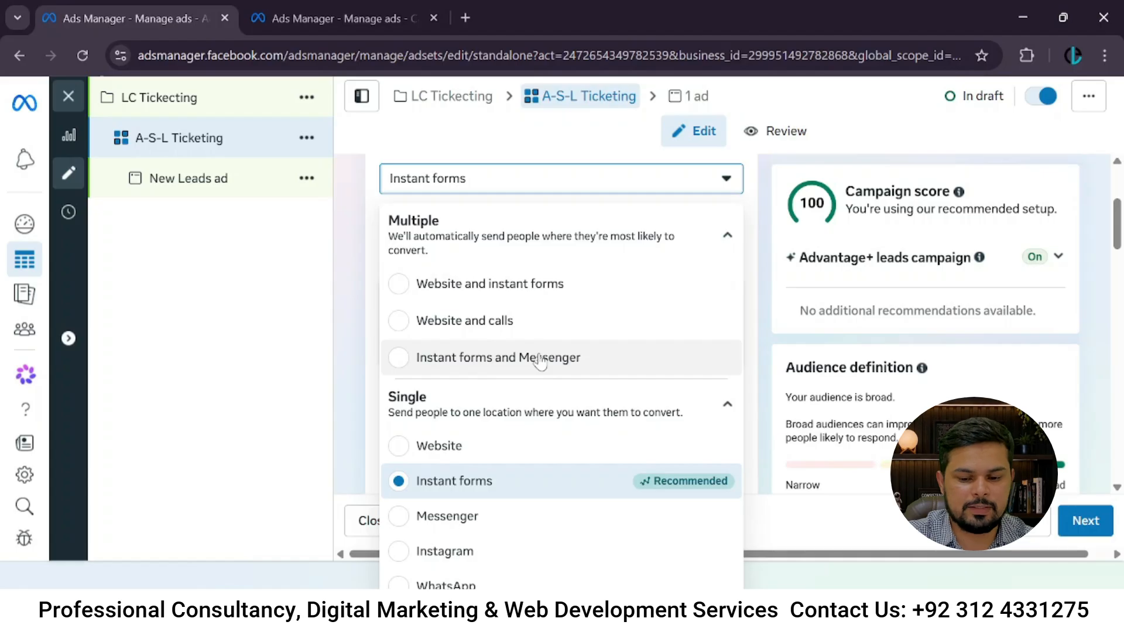
{"action": "left_click", "coordinate": [532, 582]}
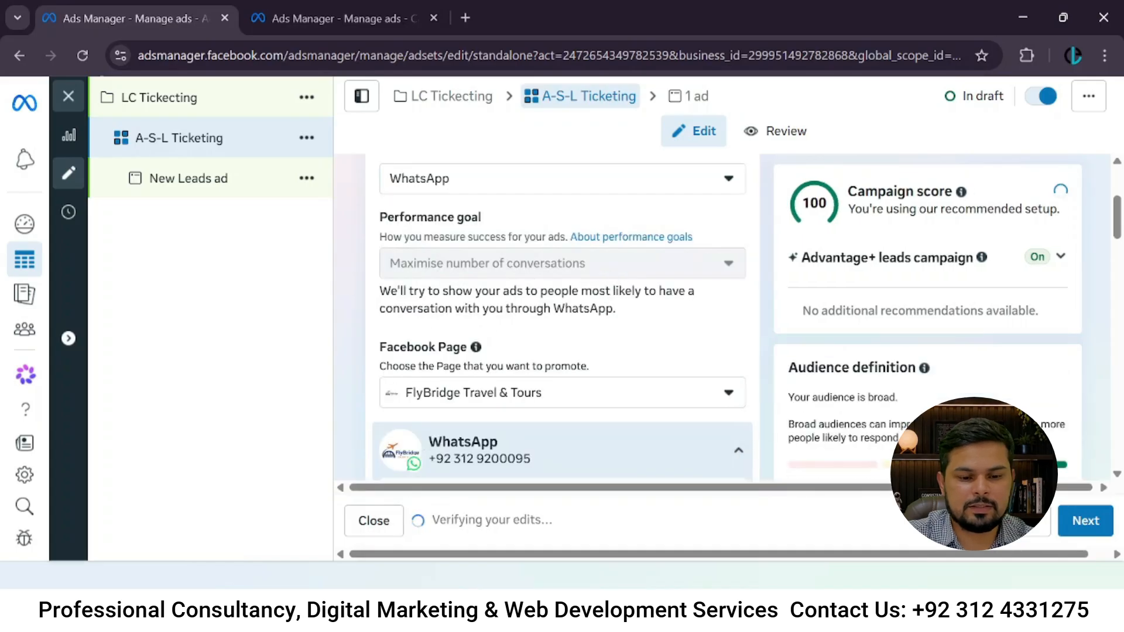
Examine the ad set's WhatsApp settings and the form for connecting another WhatsApp Business number, then close the form without connecting one.
{"action": "scroll", "coordinate": [629, 300], "scroll_direction": "down", "scroll_amount": 2}
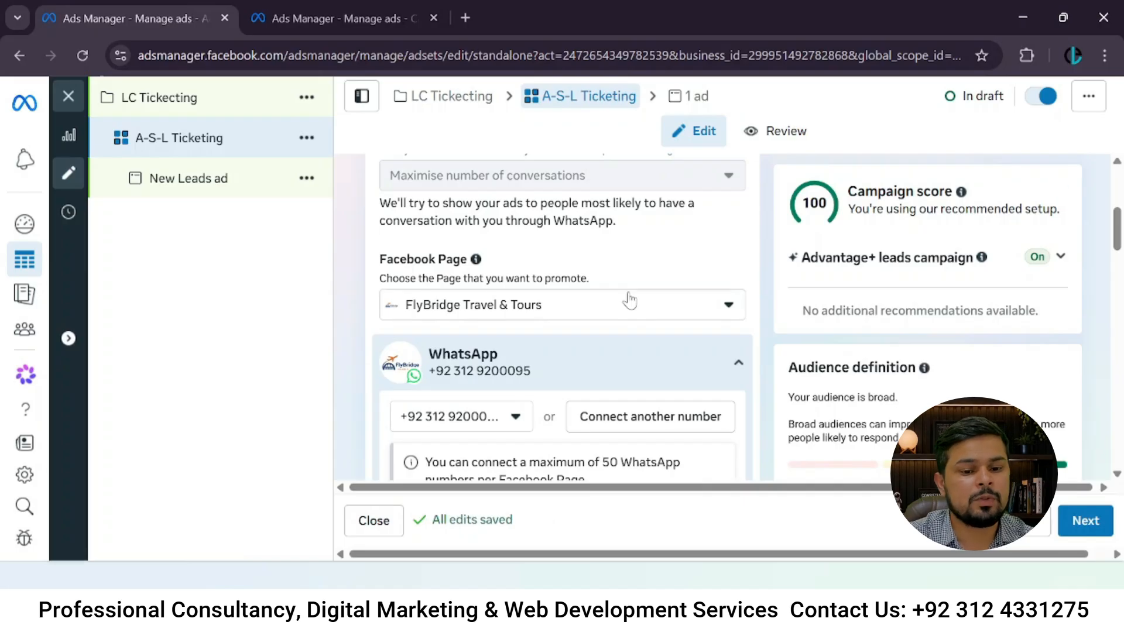
{"action": "scroll", "coordinate": [594, 308], "scroll_direction": "down", "scroll_amount": 2}
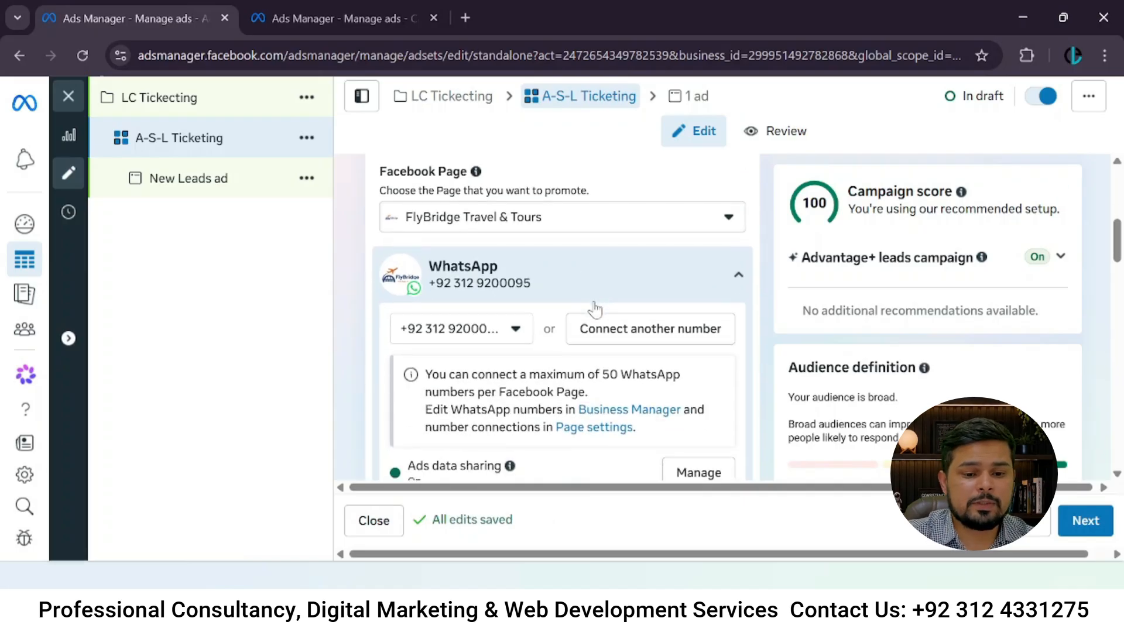
{"action": "scroll", "coordinate": [554, 286], "scroll_direction": "down", "scroll_amount": 3}
{"action": "scroll", "coordinate": [555, 285], "scroll_direction": "up", "scroll_amount": 2}
{"action": "scroll", "coordinate": [554, 286], "scroll_direction": "up", "scroll_amount": 1}
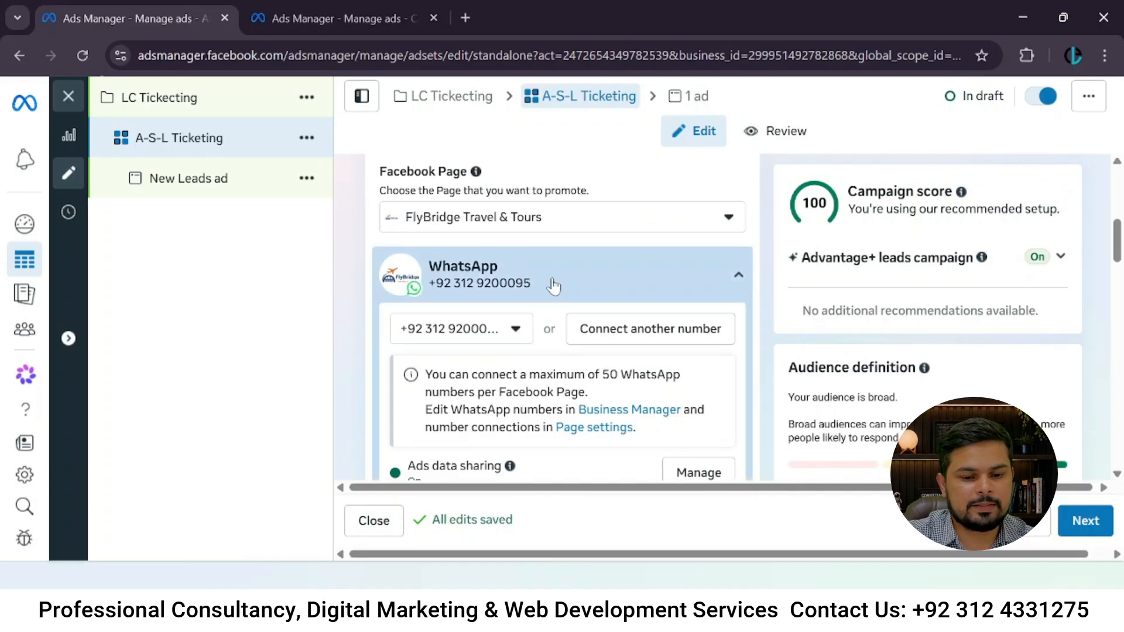
{"action": "left_click", "coordinate": [650, 329]}
{"action": "left_click", "coordinate": [816, 193]}
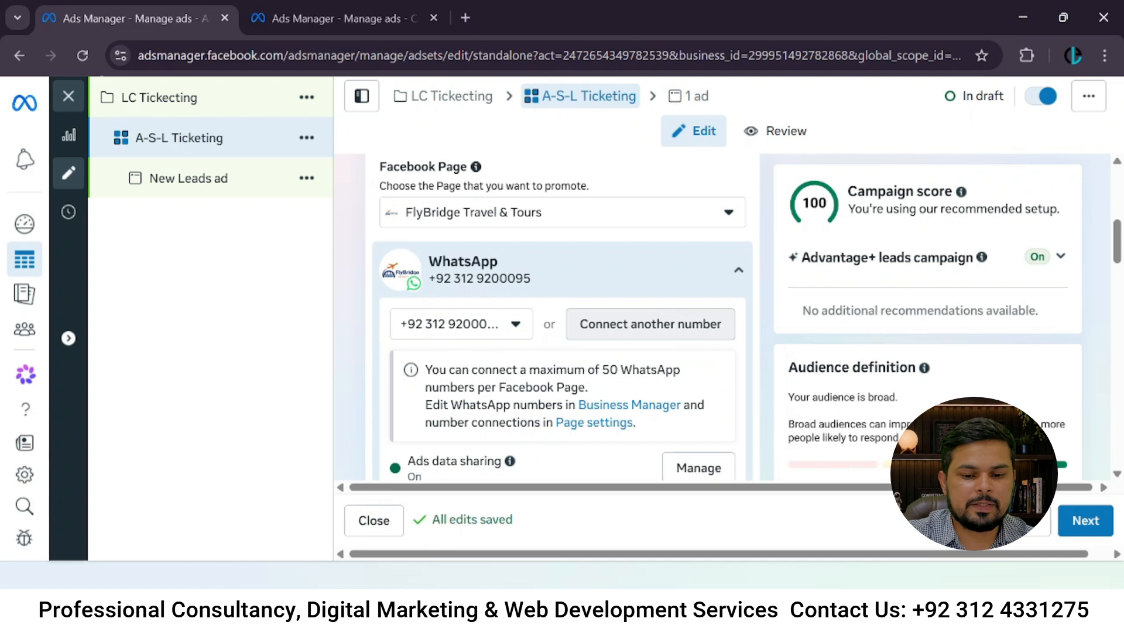
{"action": "left_click", "coordinate": [638, 334]}
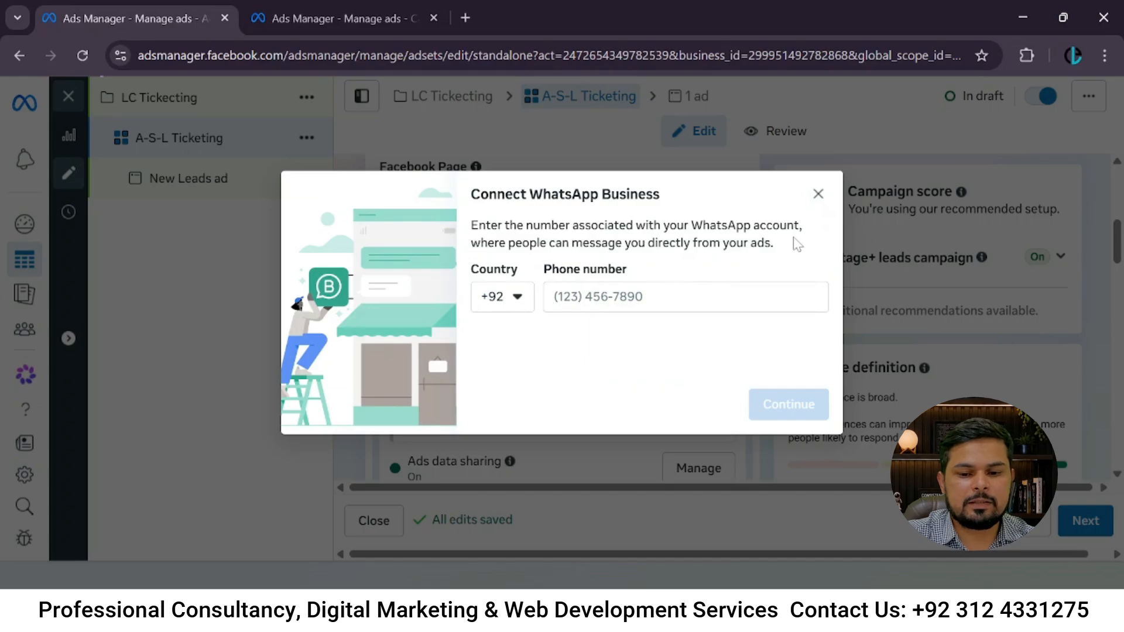
{"action": "left_click", "coordinate": [818, 195]}
Switch the ad set's budget strategy to Lifetime budget and set the amount to Rs 10,000.
{"action": "scroll", "coordinate": [646, 337], "scroll_direction": "down", "scroll_amount": 5}
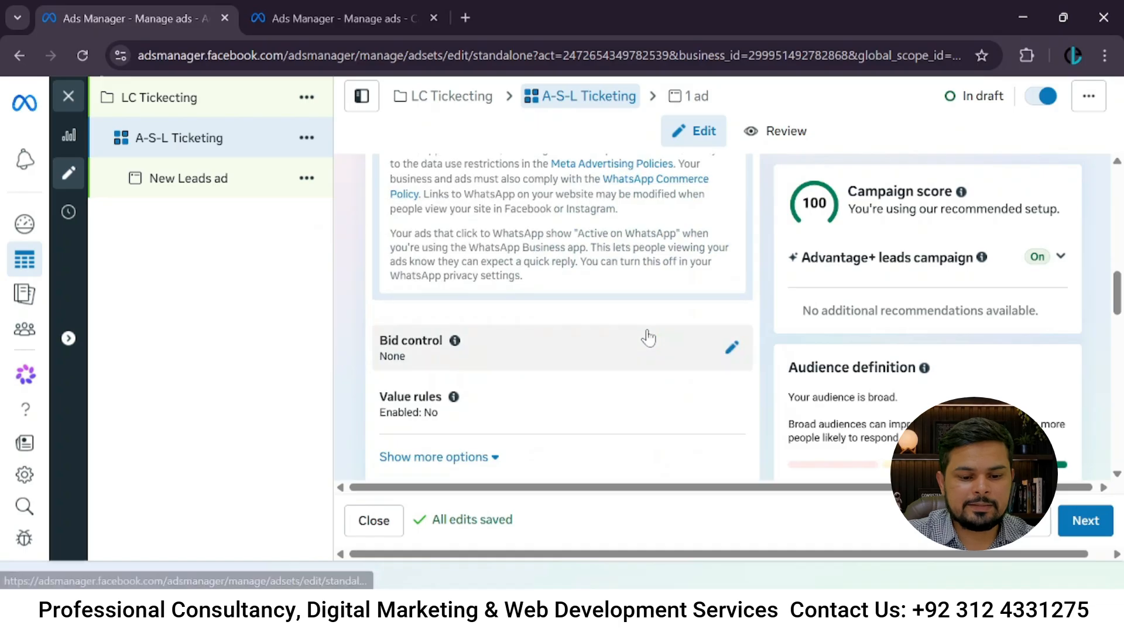
{"action": "scroll", "coordinate": [648, 338], "scroll_direction": "down", "scroll_amount": 2}
{"action": "scroll", "coordinate": [647, 338], "scroll_direction": "down", "scroll_amount": 3}
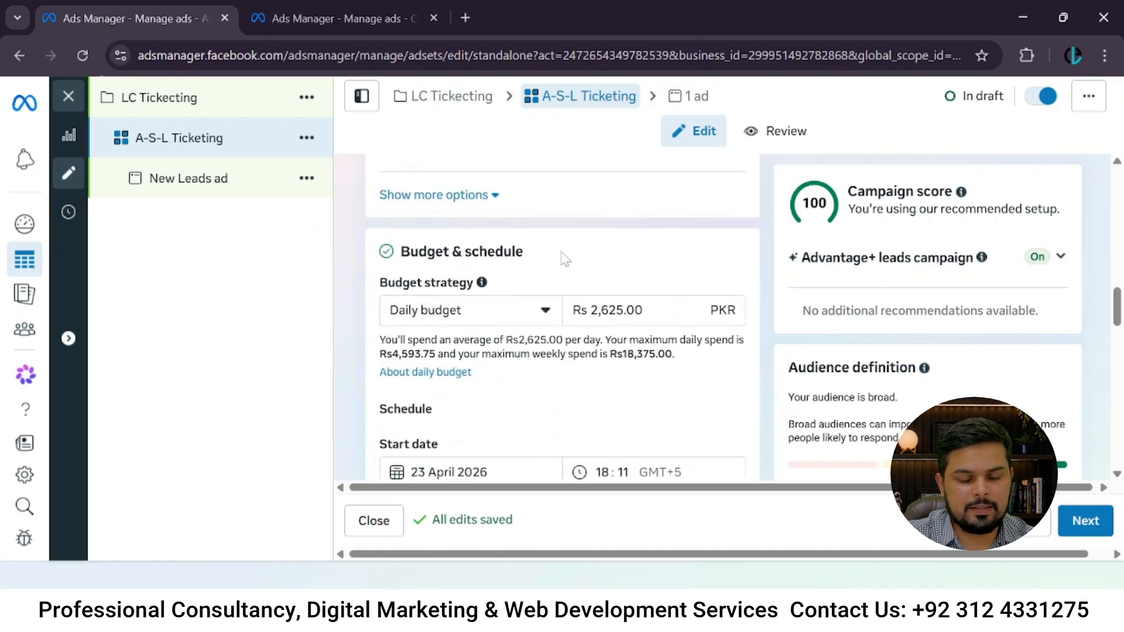
{"action": "left_click", "coordinate": [500, 322]}
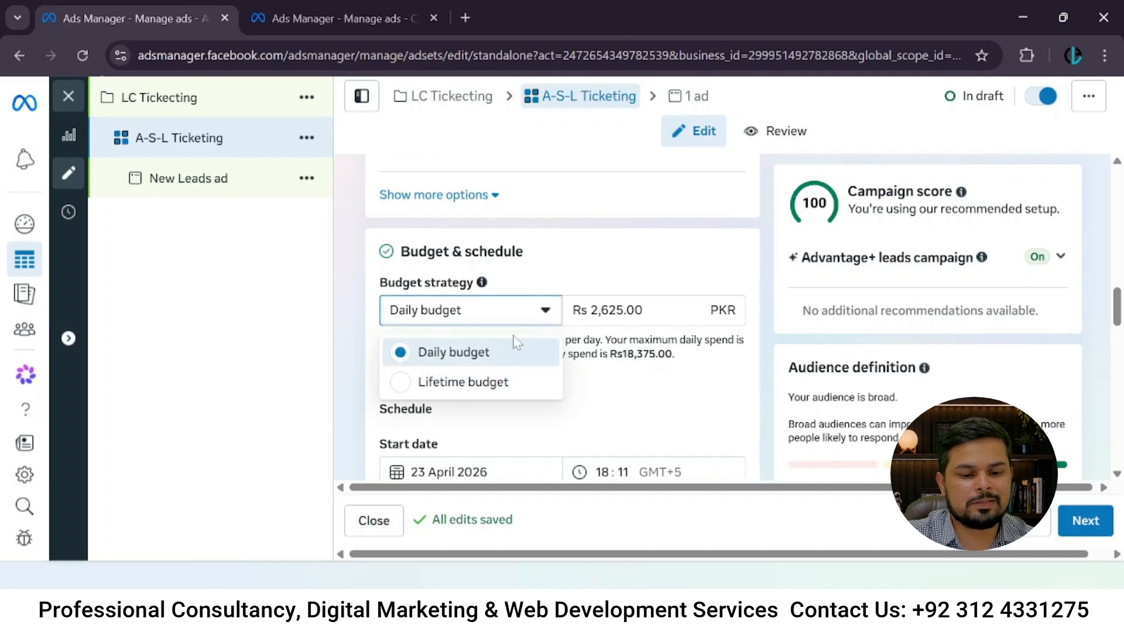
{"action": "left_click", "coordinate": [596, 389]}
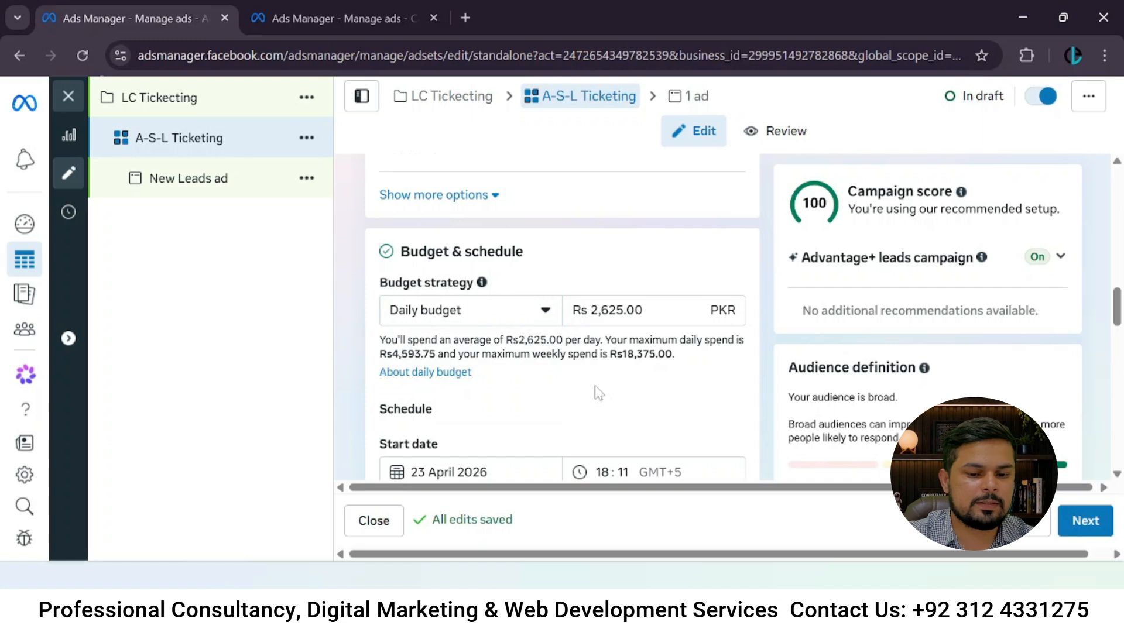
{"action": "left_click", "coordinate": [518, 320]}
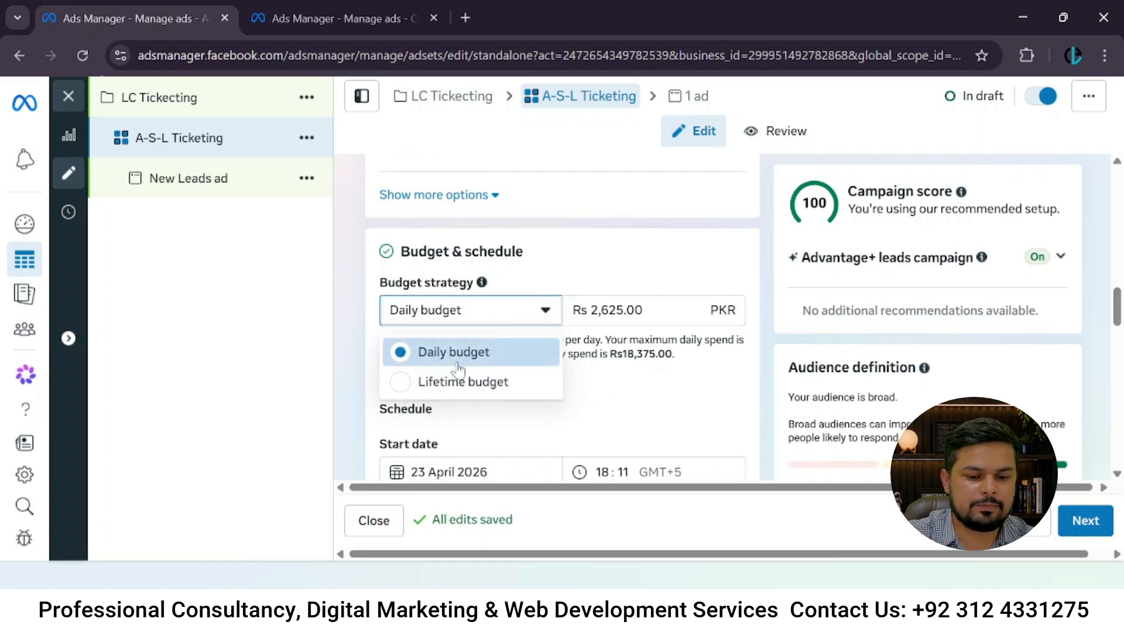
{"action": "left_click", "coordinate": [524, 379]}
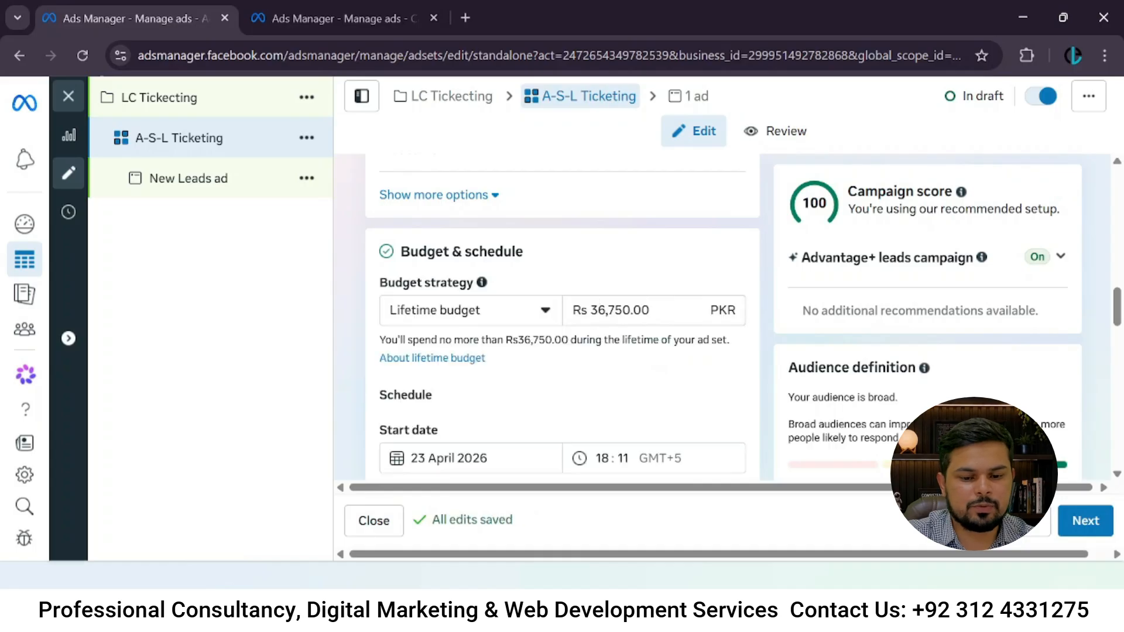
{"action": "left_click", "coordinate": [674, 305]}
{"action": "type", "text": "10000"}
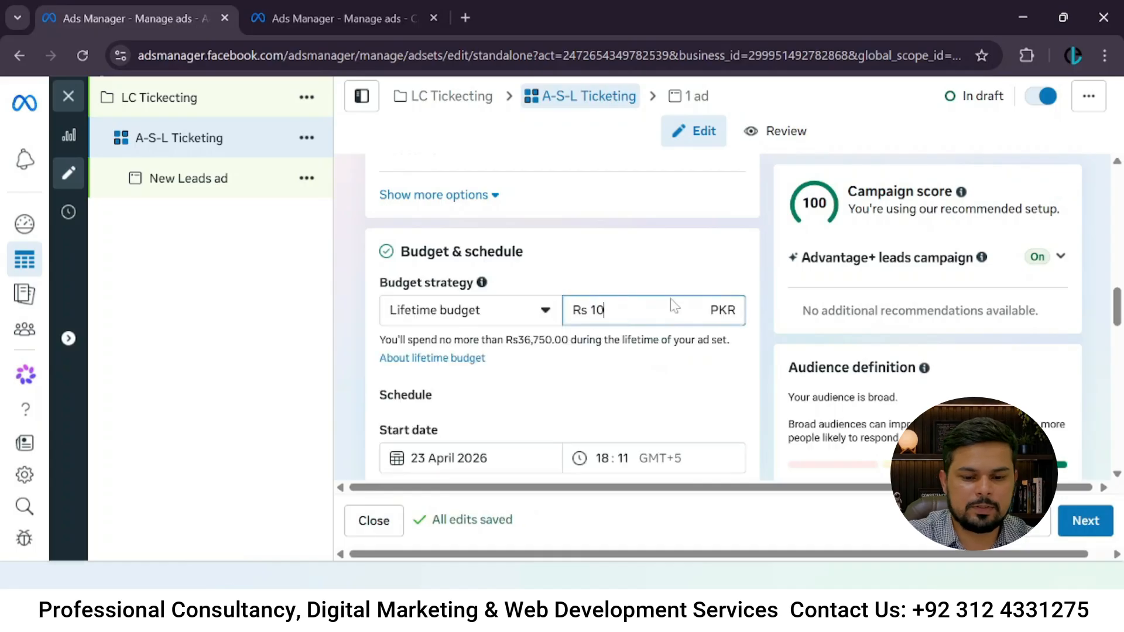
{"action": "left_click", "coordinate": [569, 428]}
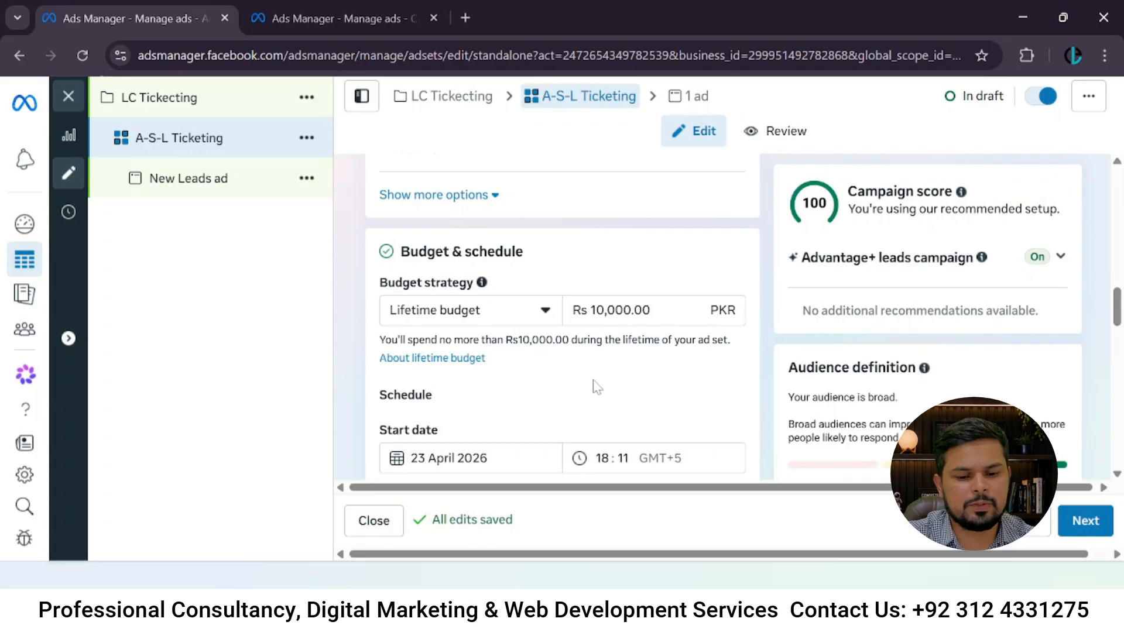
Switch the ad set's budget strategy to Daily budget and set the amount to Rs 1,000.
{"action": "left_click", "coordinate": [534, 311]}
{"action": "left_click", "coordinate": [484, 353]}
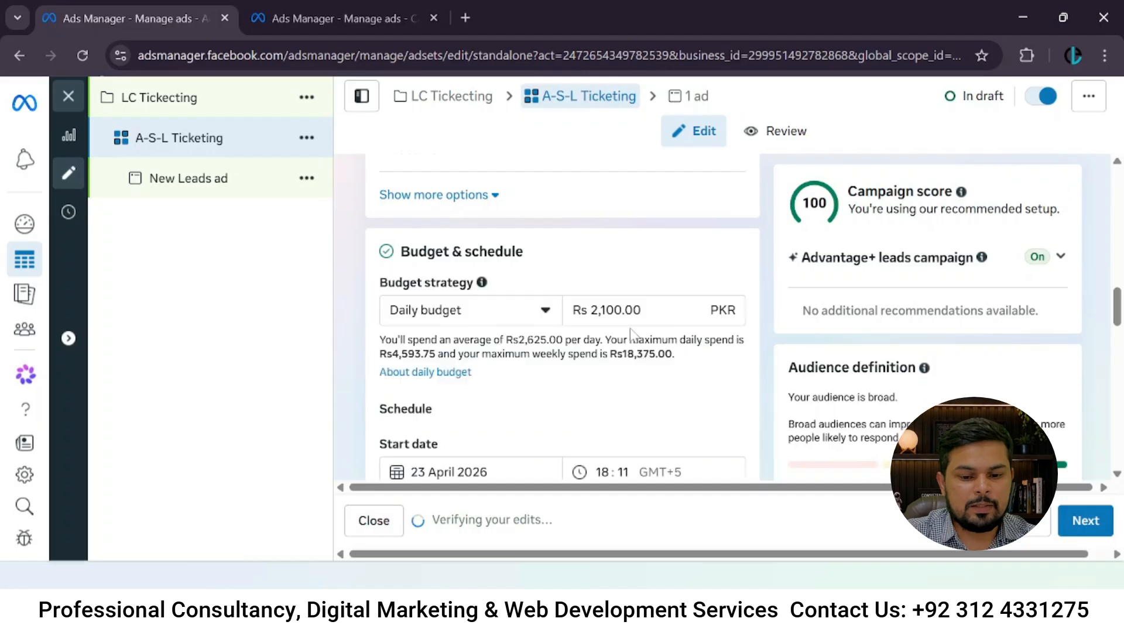
{"action": "left_click", "coordinate": [634, 313]}
{"action": "key", "text": "shift+Left"}
{"action": "key", "text": "shift+Left"}
{"action": "key", "text": "shift+Left"}
{"action": "key", "text": "shift+Left"}
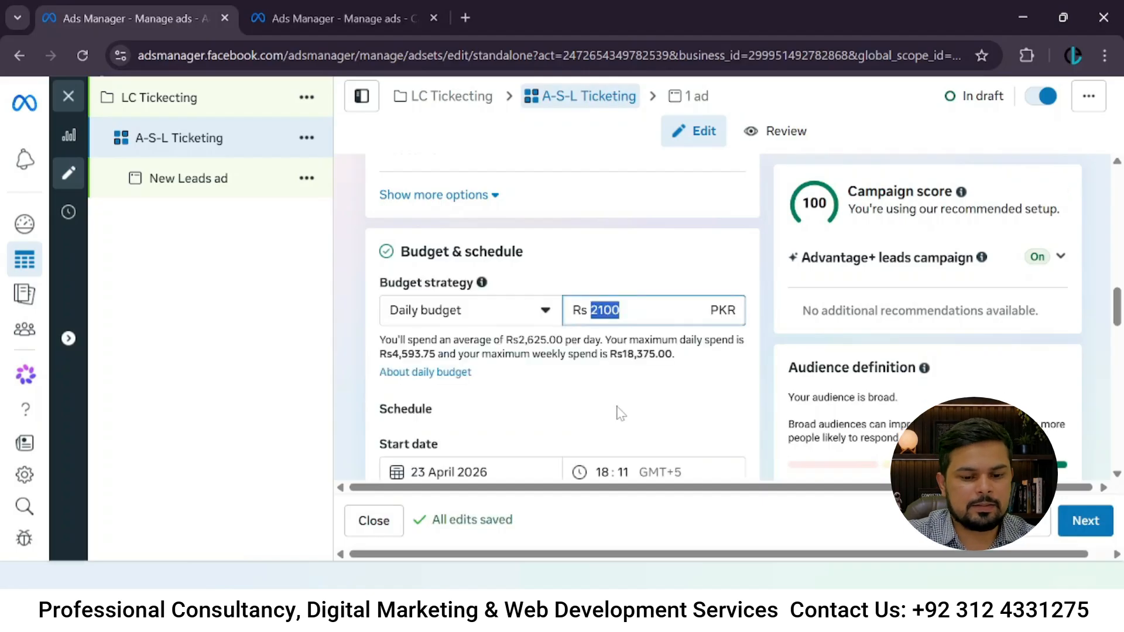
{"action": "type", "text": "5"}
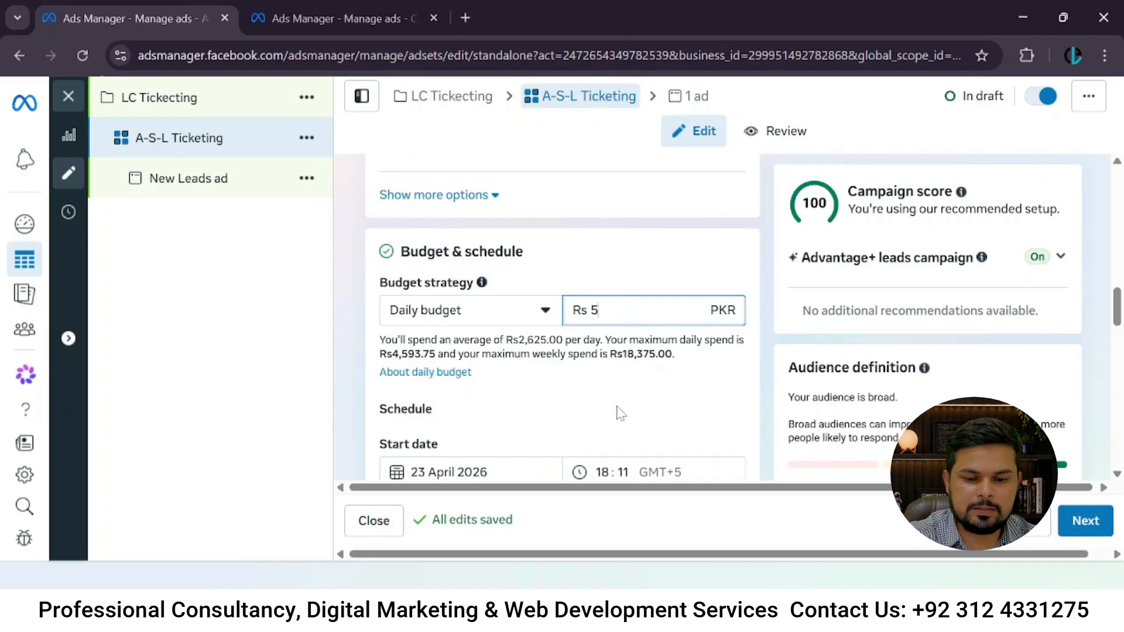
{"action": "key", "text": "BackSpace"}
{"action": "type", "text": "1000"}
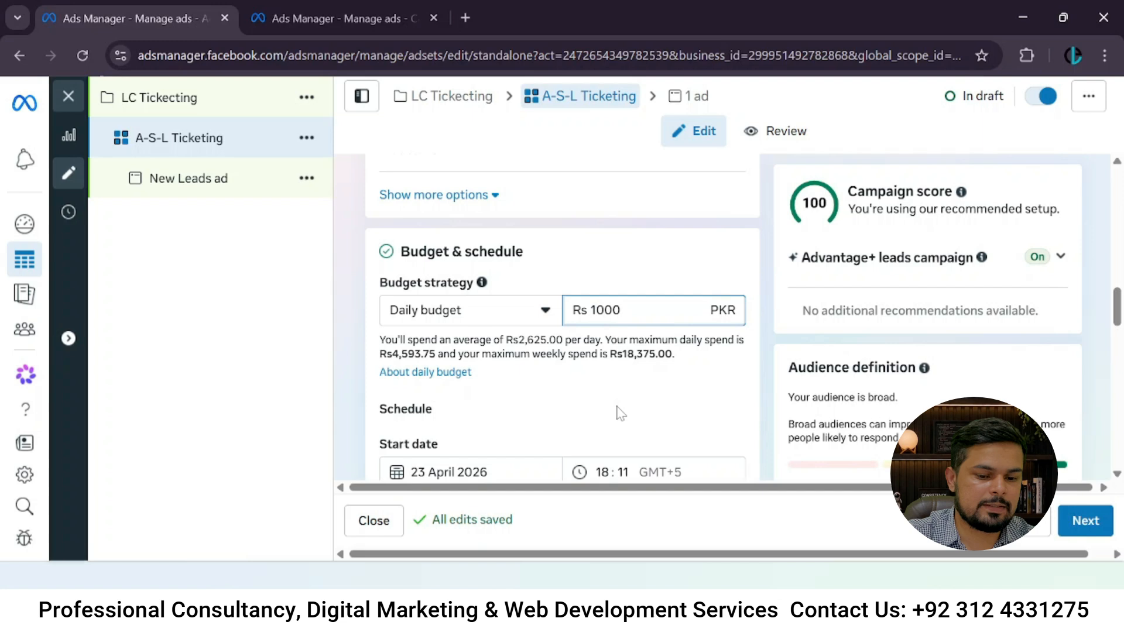
{"action": "left_click", "coordinate": [510, 418]}
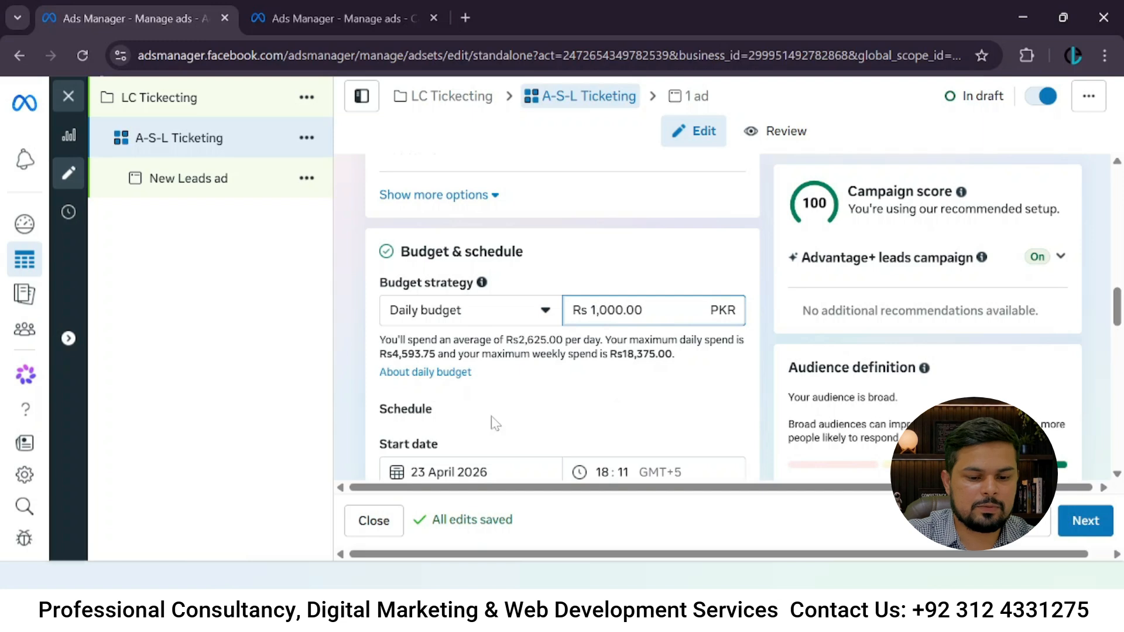
Schedule the ad set to start on 24 April 2026 at 06:00.
{"action": "scroll", "coordinate": [536, 365], "scroll_direction": "down", "scroll_amount": 2}
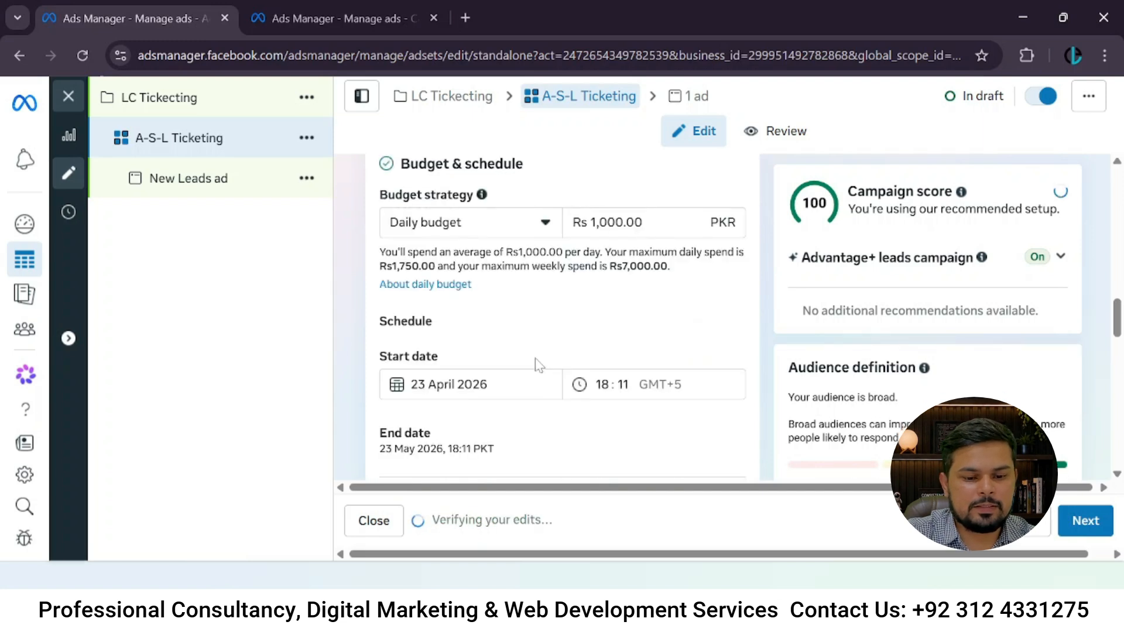
{"action": "scroll", "coordinate": [538, 368], "scroll_direction": "down", "scroll_amount": 2}
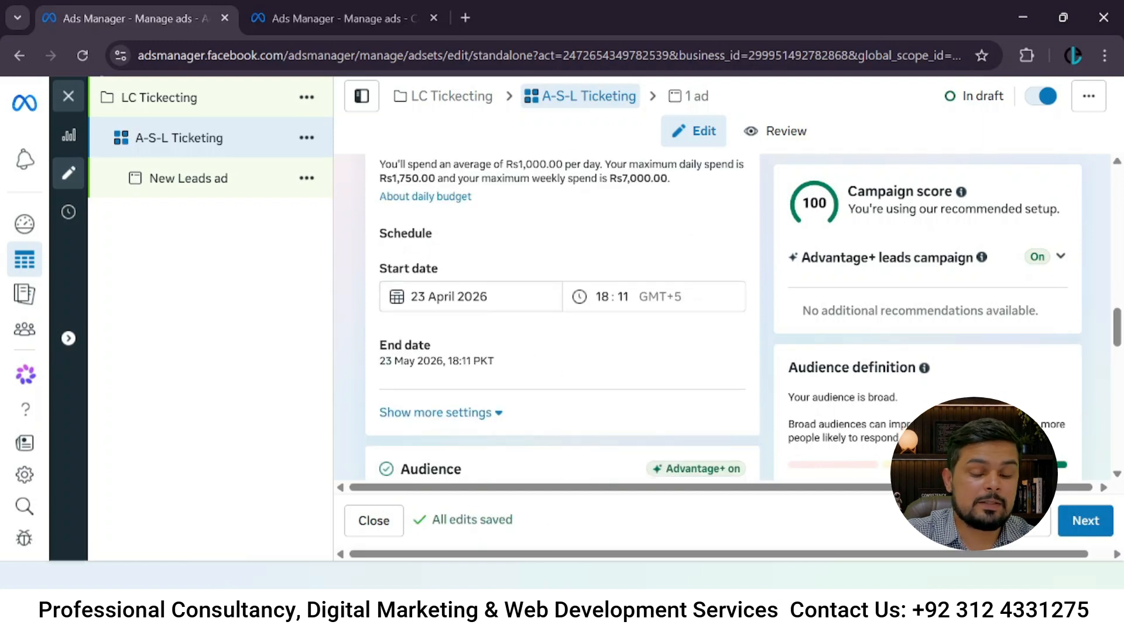
{"action": "left_click", "coordinate": [457, 296]}
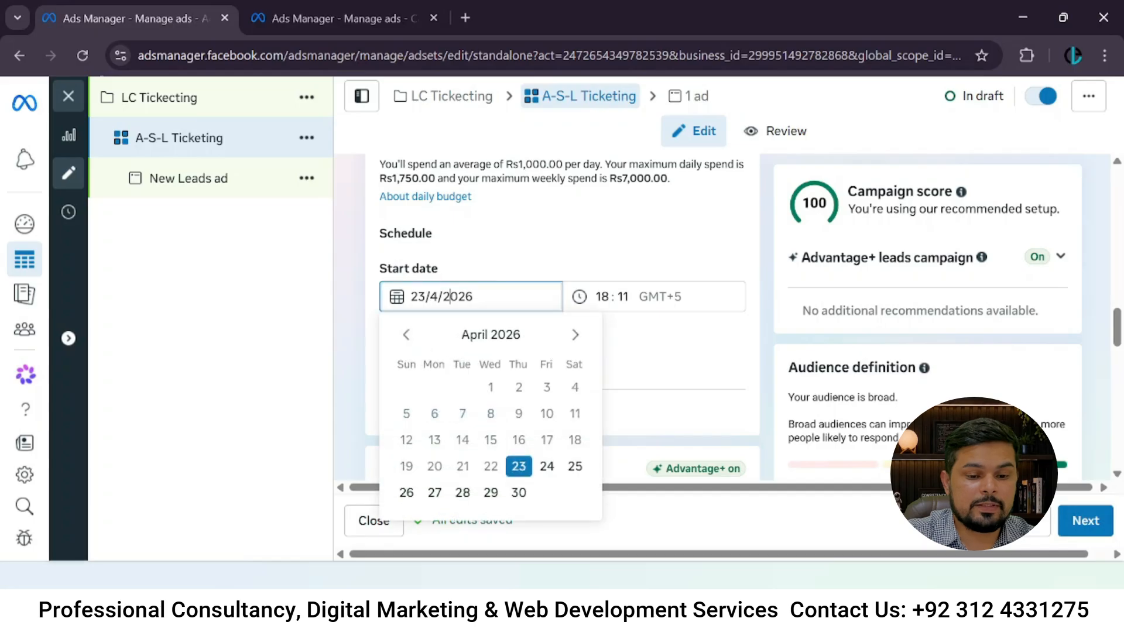
{"action": "left_click", "coordinate": [547, 466]}
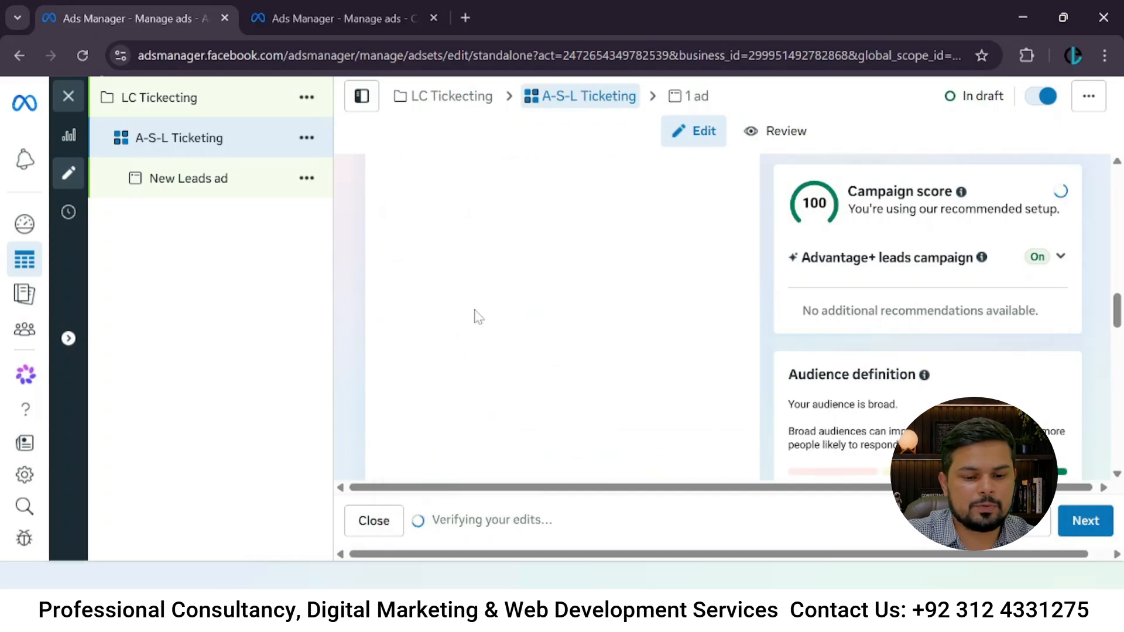
{"action": "left_click", "coordinate": [612, 311]}
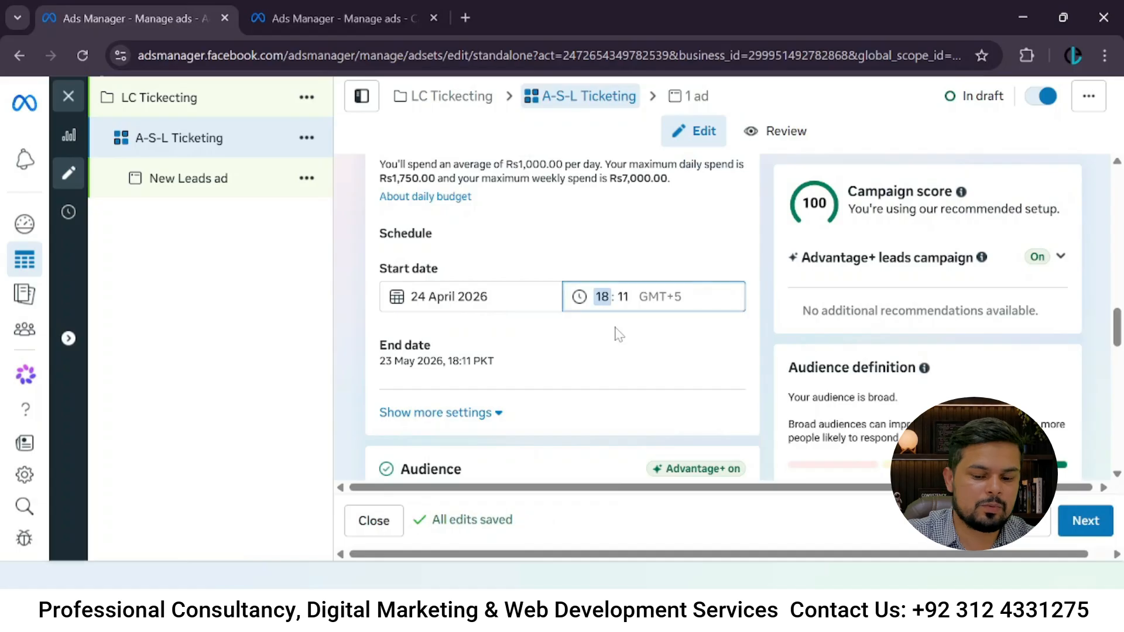
{"action": "type", "text": "06"}
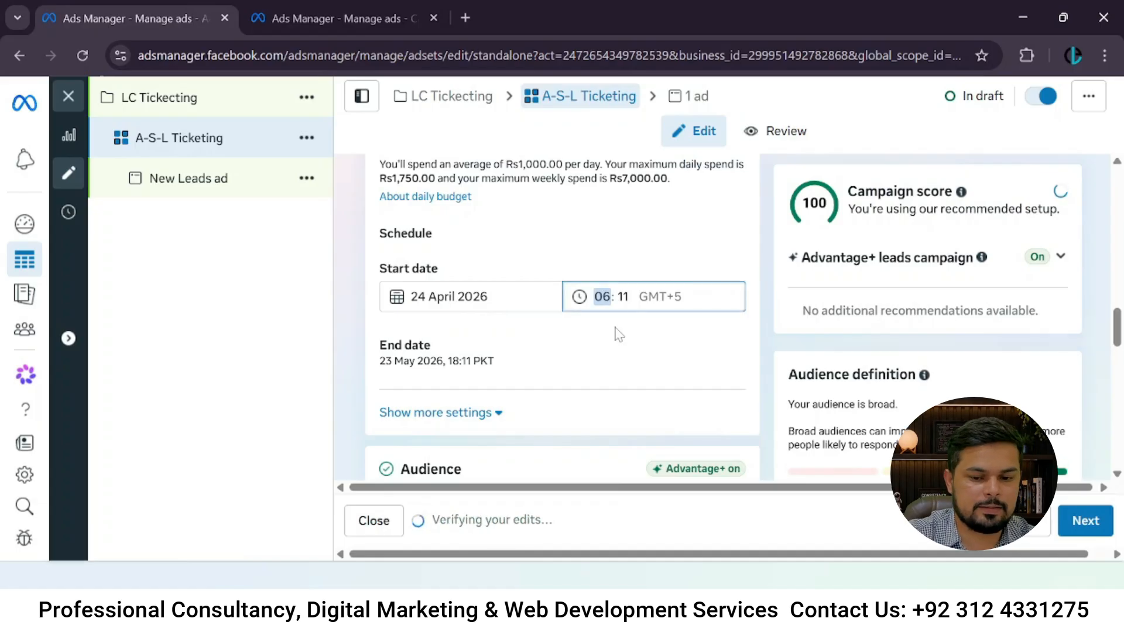
{"action": "key", "text": "Tab"}
{"action": "type", "text": "00"}
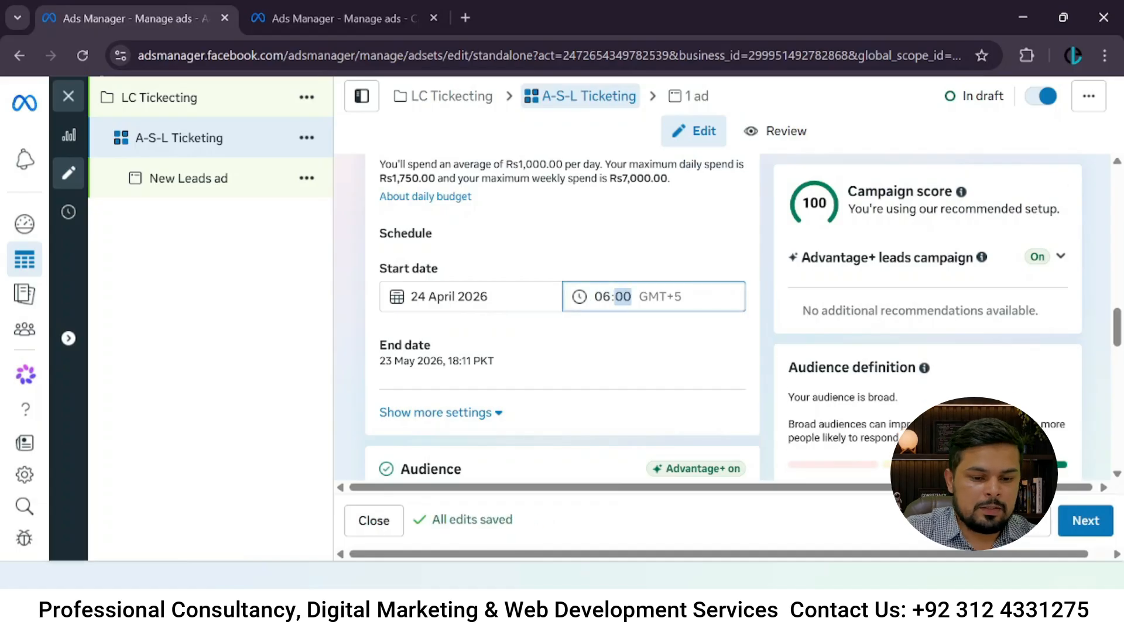
Set the ad set's end date to 30 April 2026.
{"action": "left_click", "coordinate": [477, 364]}
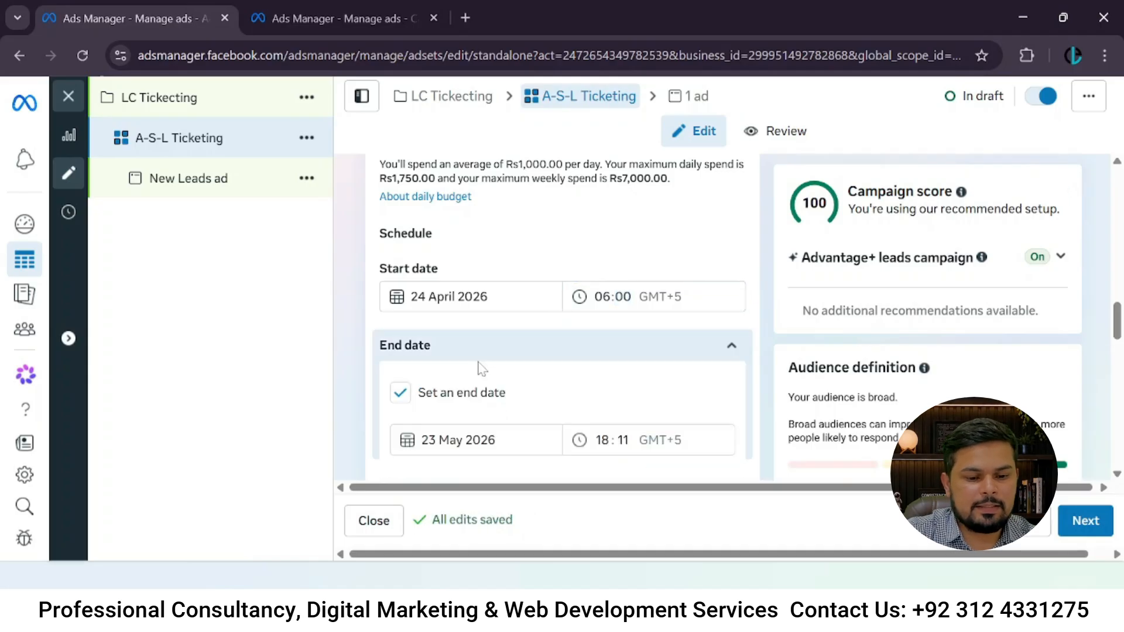
{"action": "scroll", "coordinate": [493, 367], "scroll_direction": "down", "scroll_amount": 1}
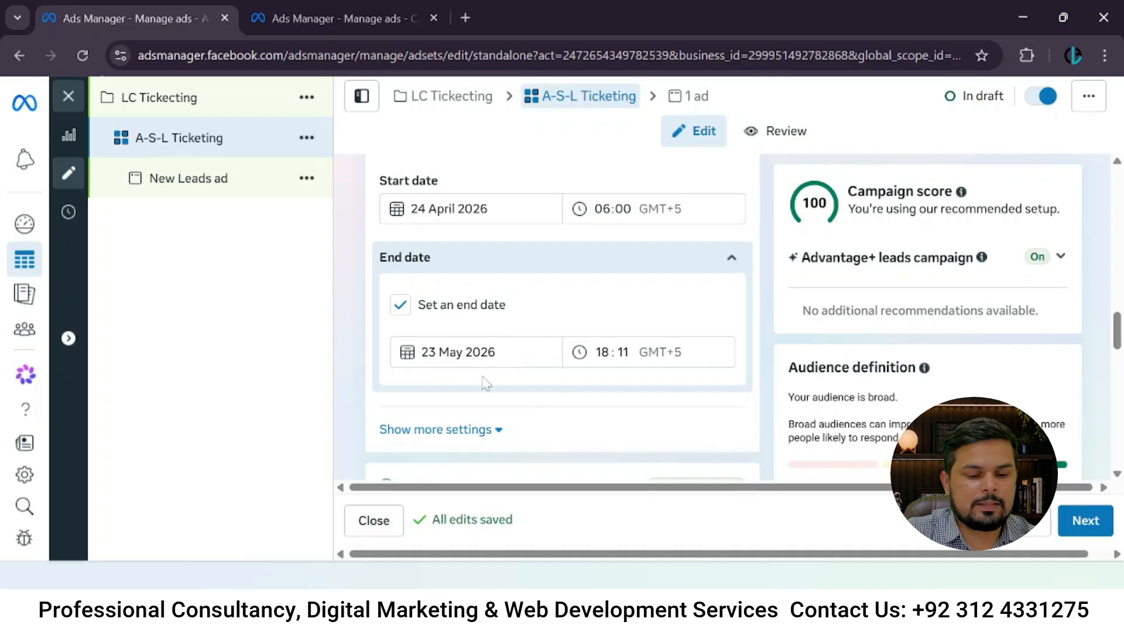
{"action": "left_click", "coordinate": [436, 352]}
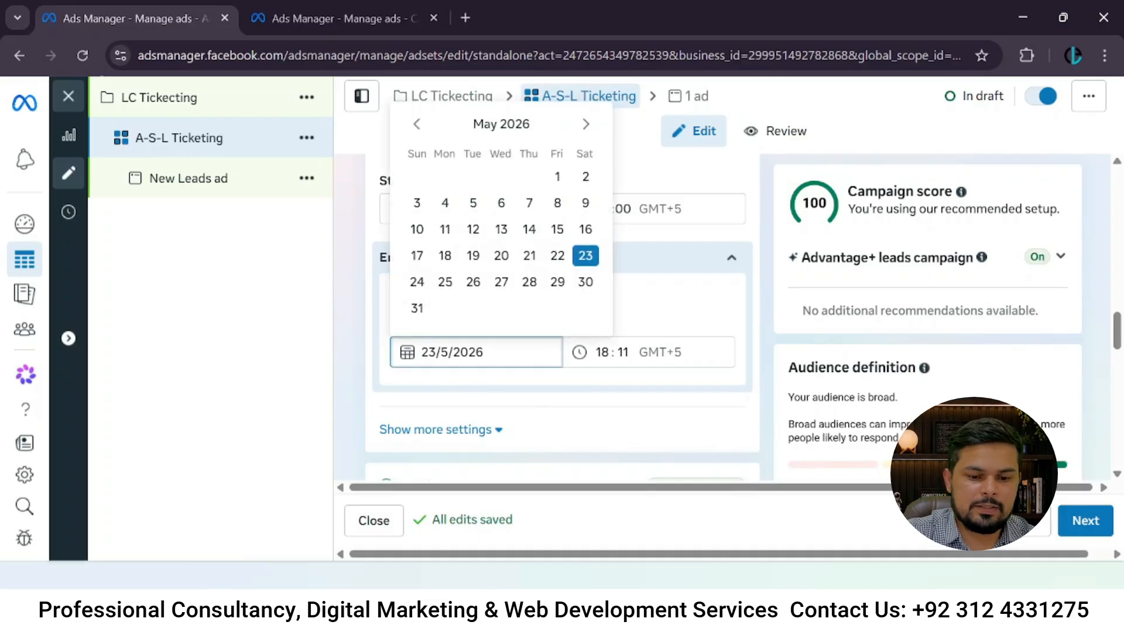
{"action": "left_click", "coordinate": [418, 143]}
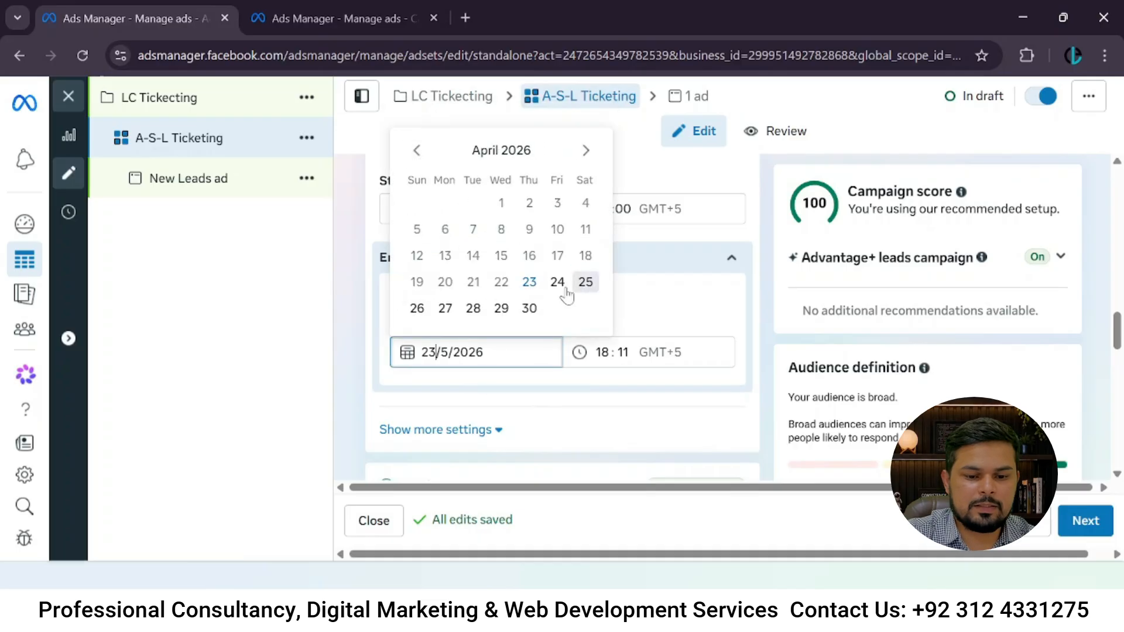
{"action": "left_click", "coordinate": [529, 309]}
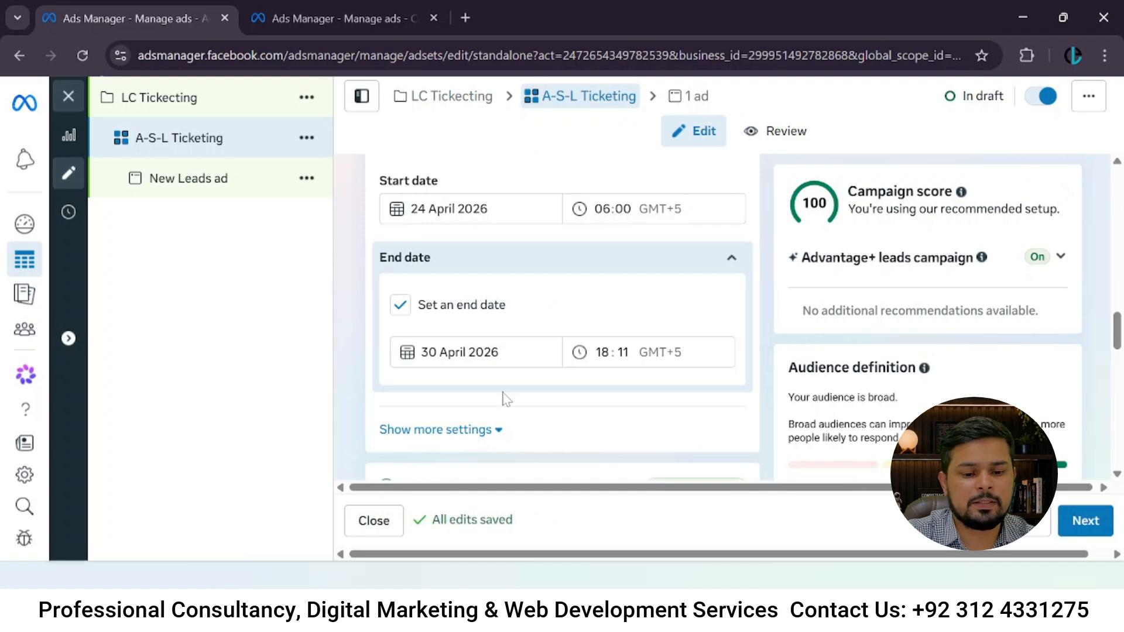
Edit the audience's location controls and include the city of Lahore, Punjab, as a target location.
{"action": "scroll", "coordinate": [567, 396], "scroll_direction": "down", "scroll_amount": 2}
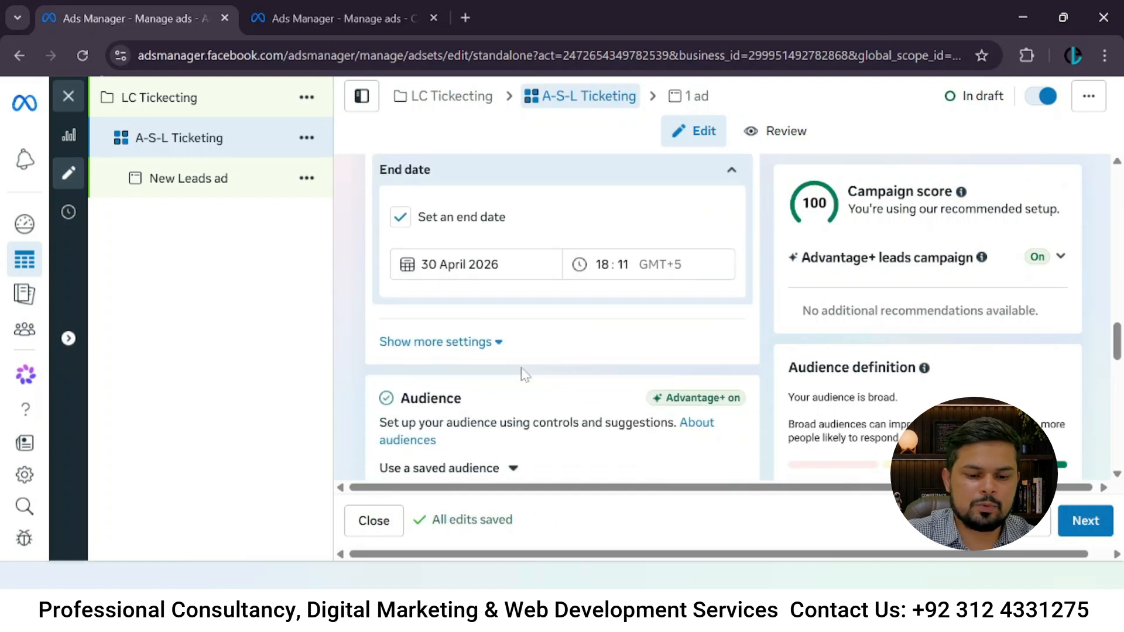
{"action": "left_click", "coordinate": [494, 339]}
{"action": "scroll", "coordinate": [596, 342], "scroll_direction": "down", "scroll_amount": 2}
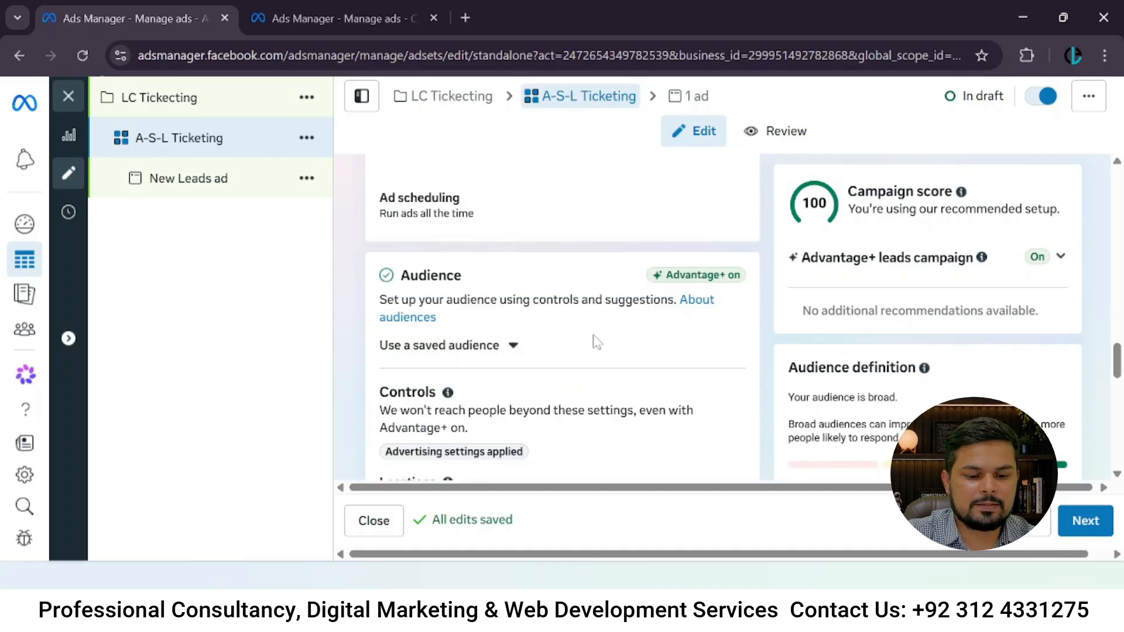
{"action": "scroll", "coordinate": [595, 343], "scroll_direction": "down", "scroll_amount": 3}
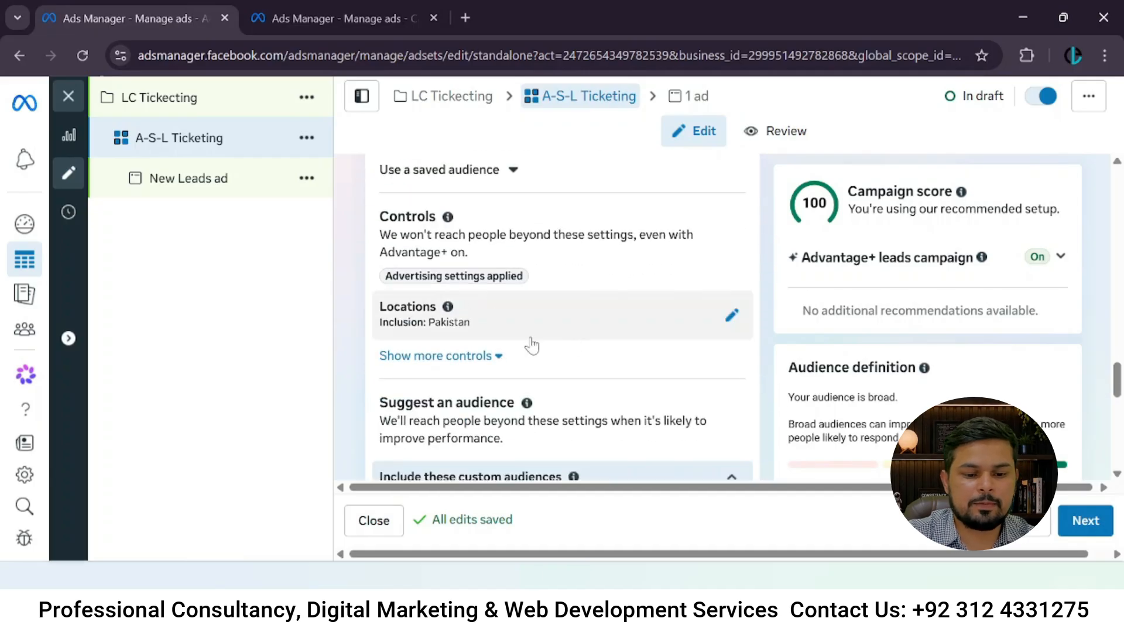
{"action": "left_click", "coordinate": [734, 322]}
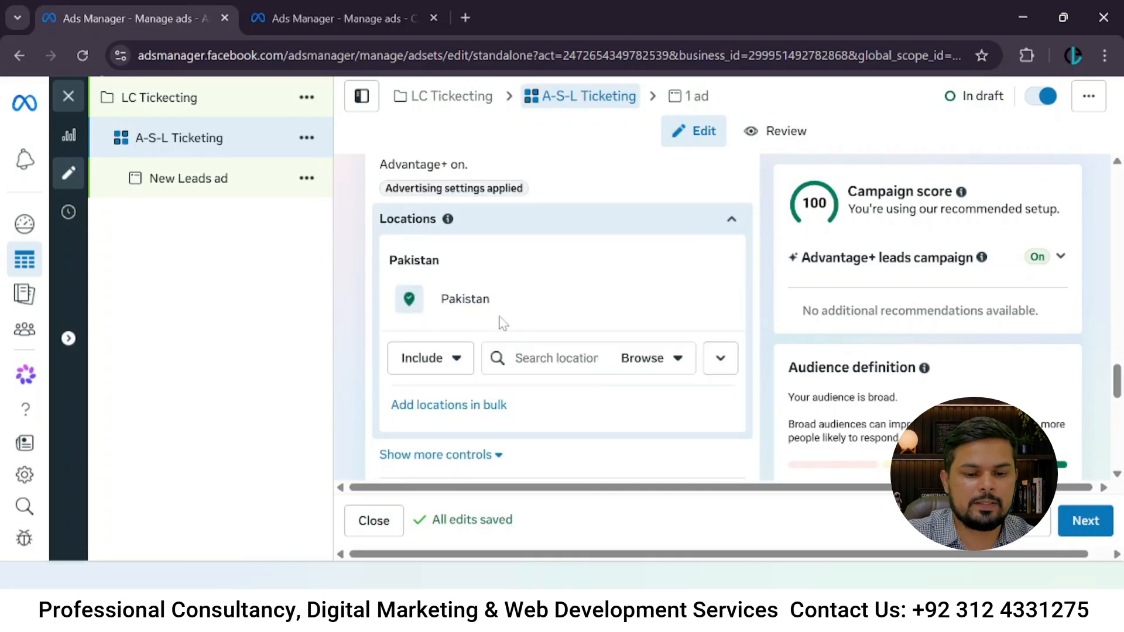
{"action": "left_click", "coordinate": [530, 358]}
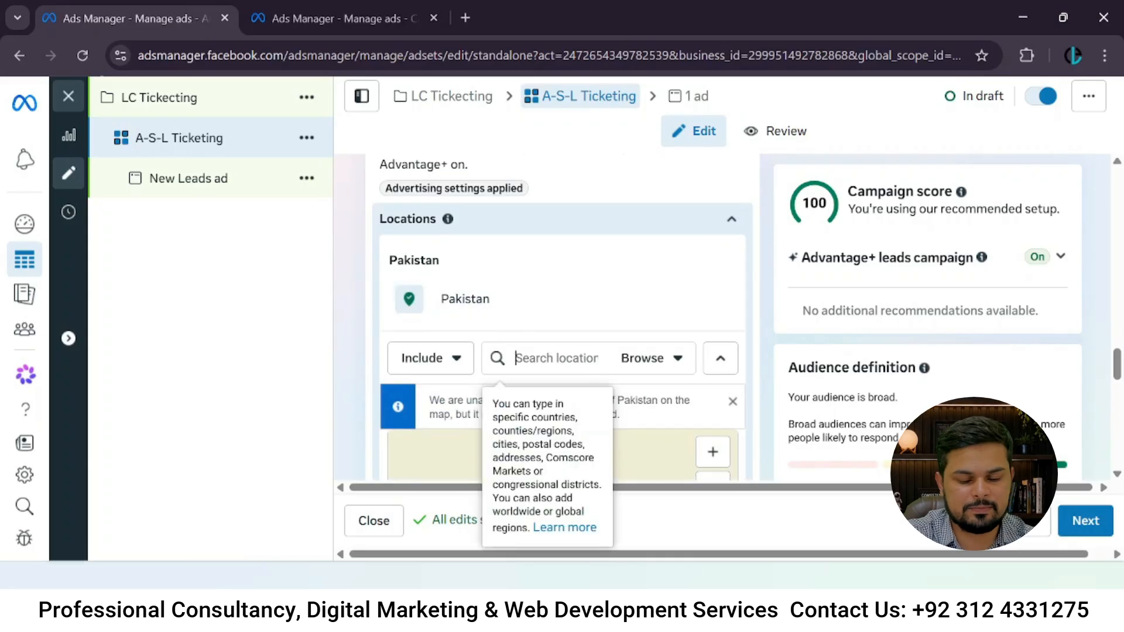
{"action": "type", "text": "lahore"}
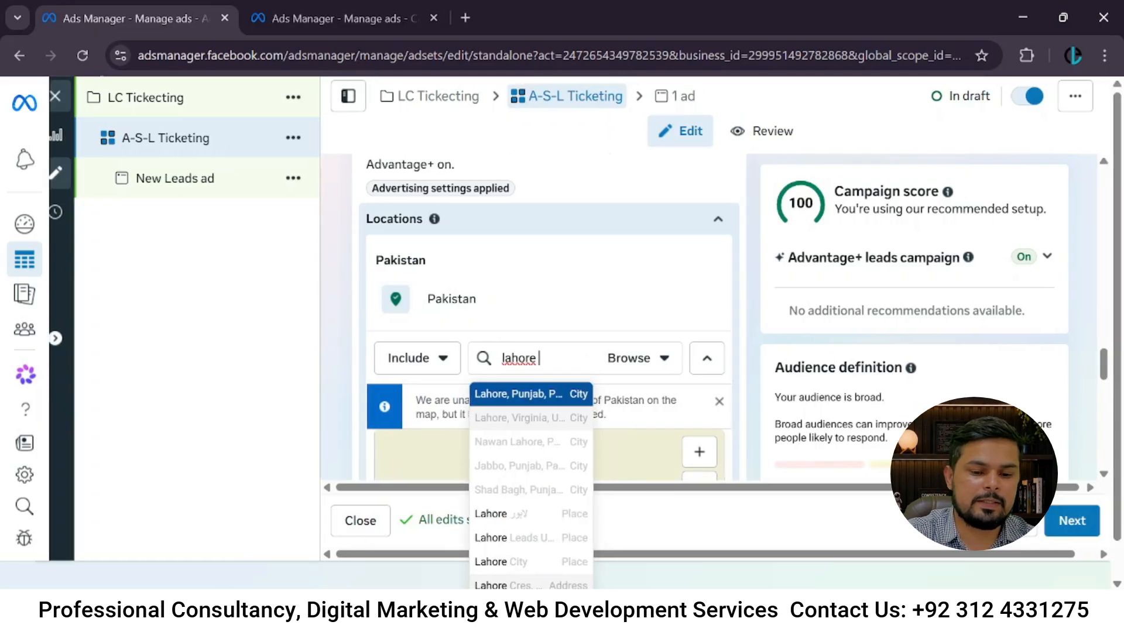
{"action": "left_click", "coordinate": [531, 395]}
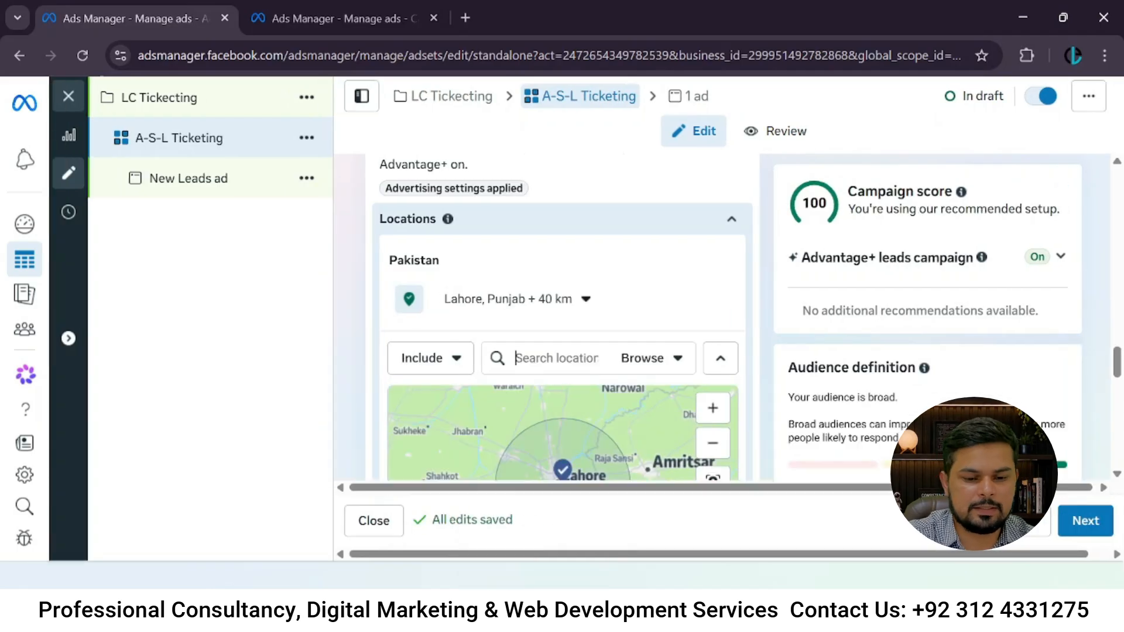
Add the city of Sialkot, Punjab, to the audience's included locations.
{"action": "type", "text": "Sial"}
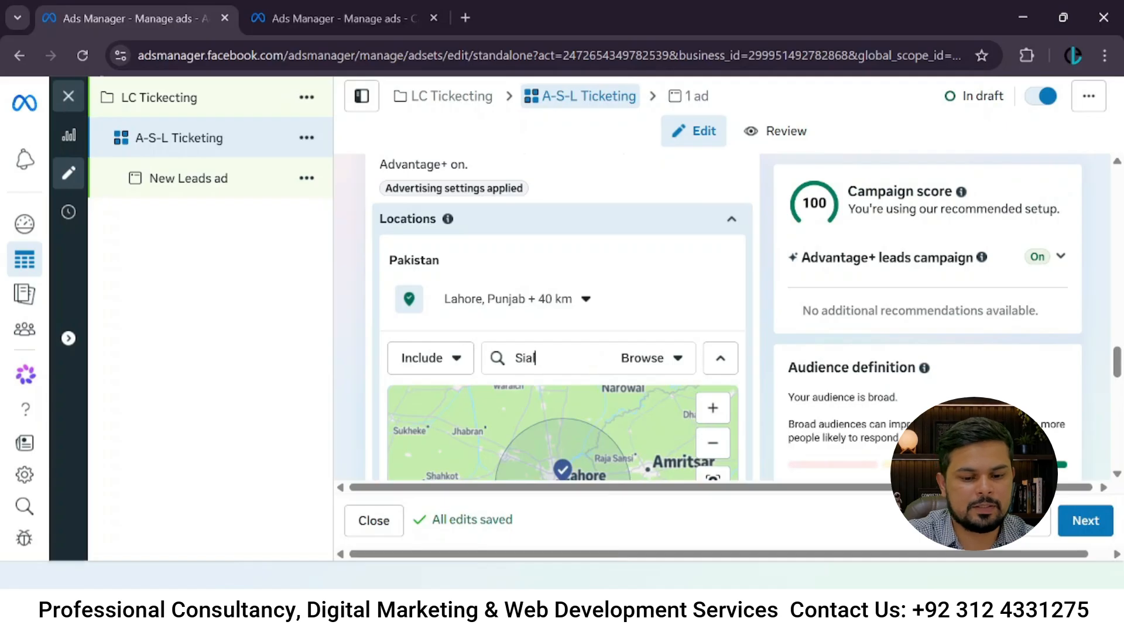
{"action": "type", "text": "kot"}
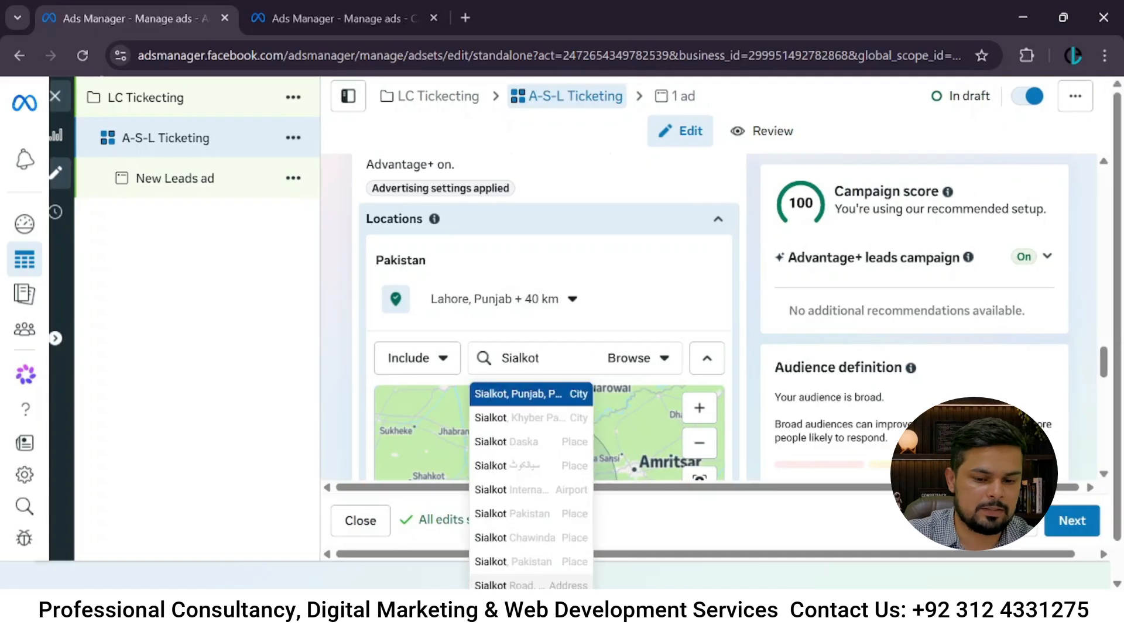
{"action": "left_click", "coordinate": [527, 399]}
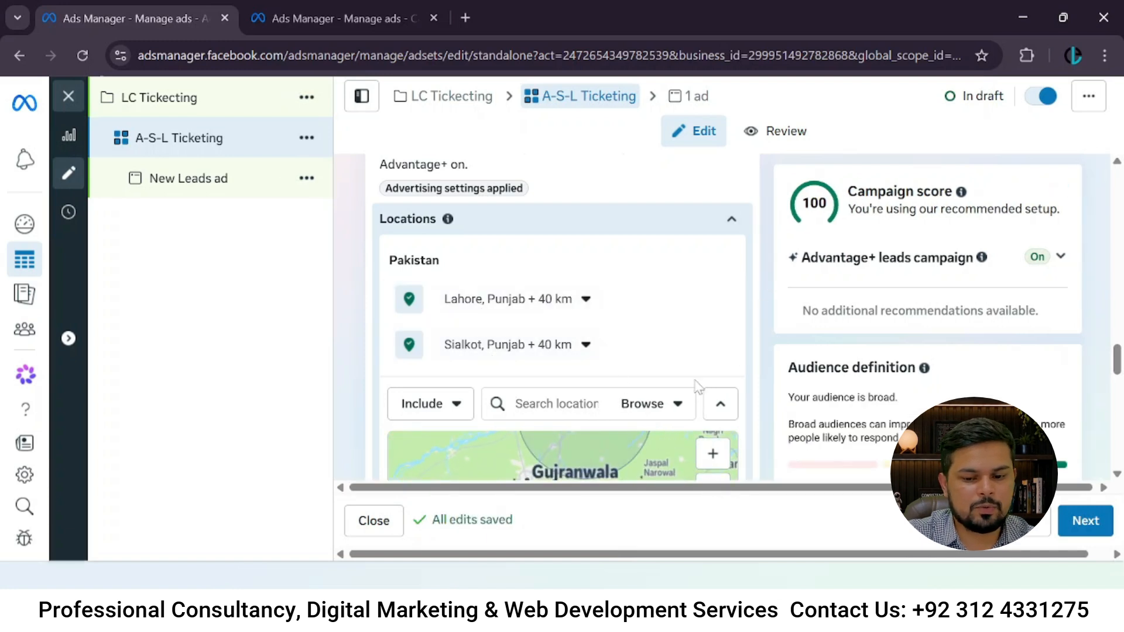
Close the location settings and expand the additional audience controls below them.
{"action": "left_click", "coordinate": [732, 221]}
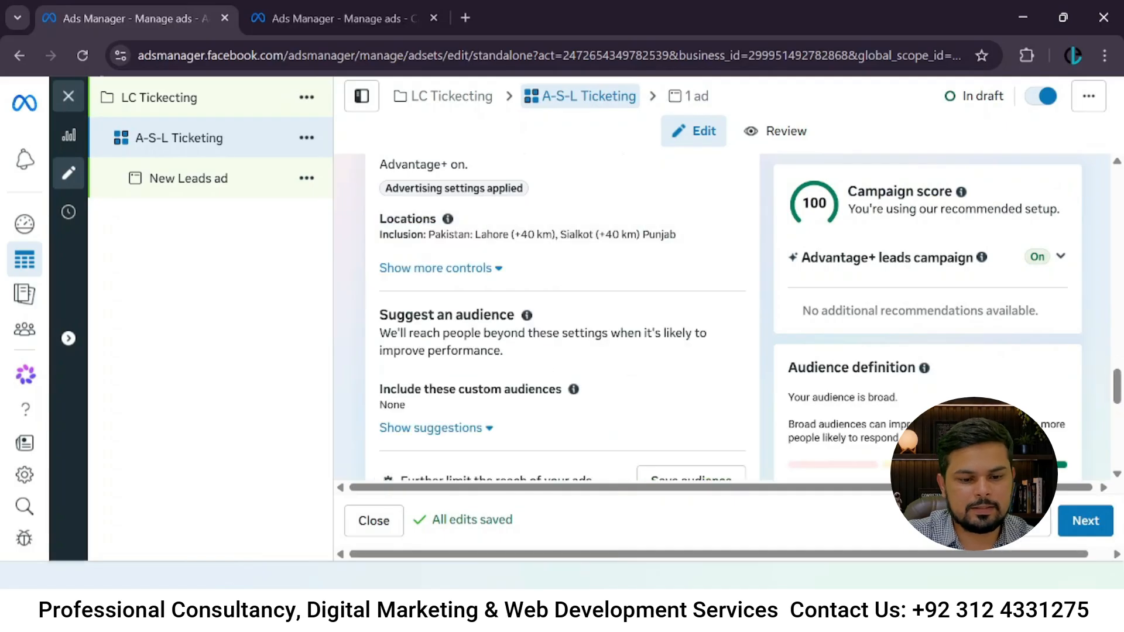
{"action": "left_click", "coordinate": [472, 271]}
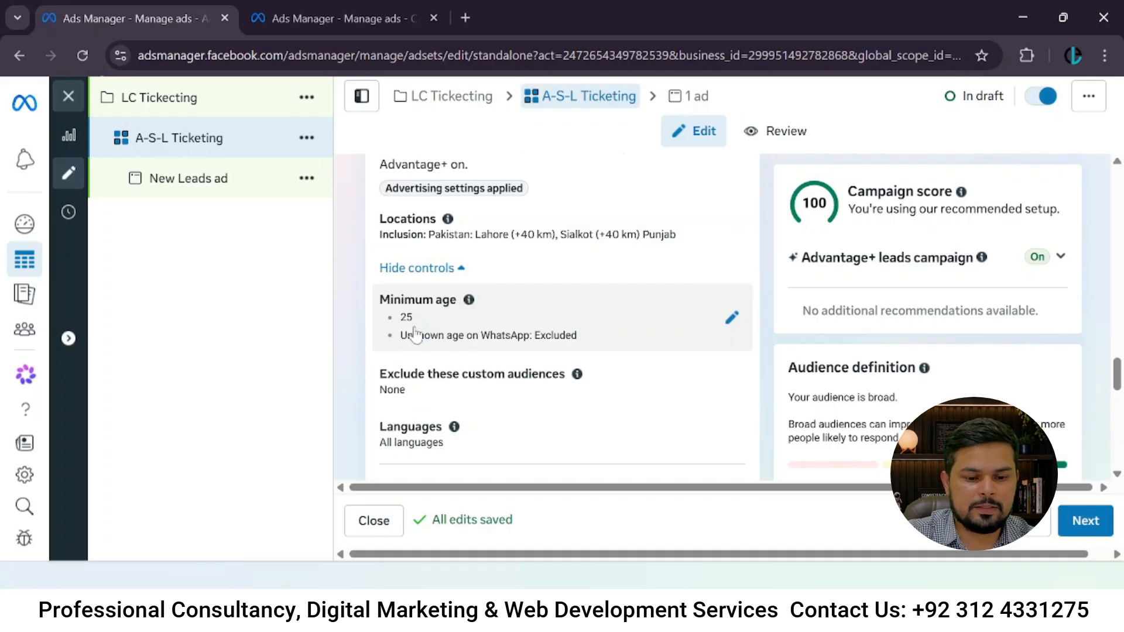
{"action": "scroll", "coordinate": [492, 338], "scroll_direction": "down", "scroll_amount": 2}
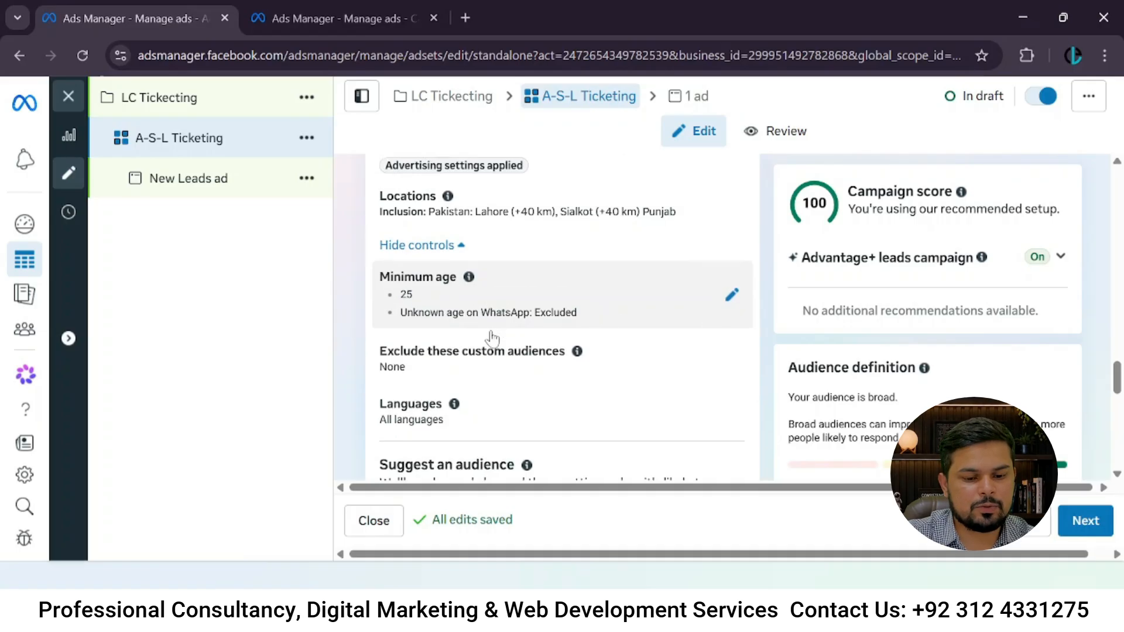
{"action": "scroll", "coordinate": [491, 338], "scroll_direction": "down", "scroll_amount": 3}
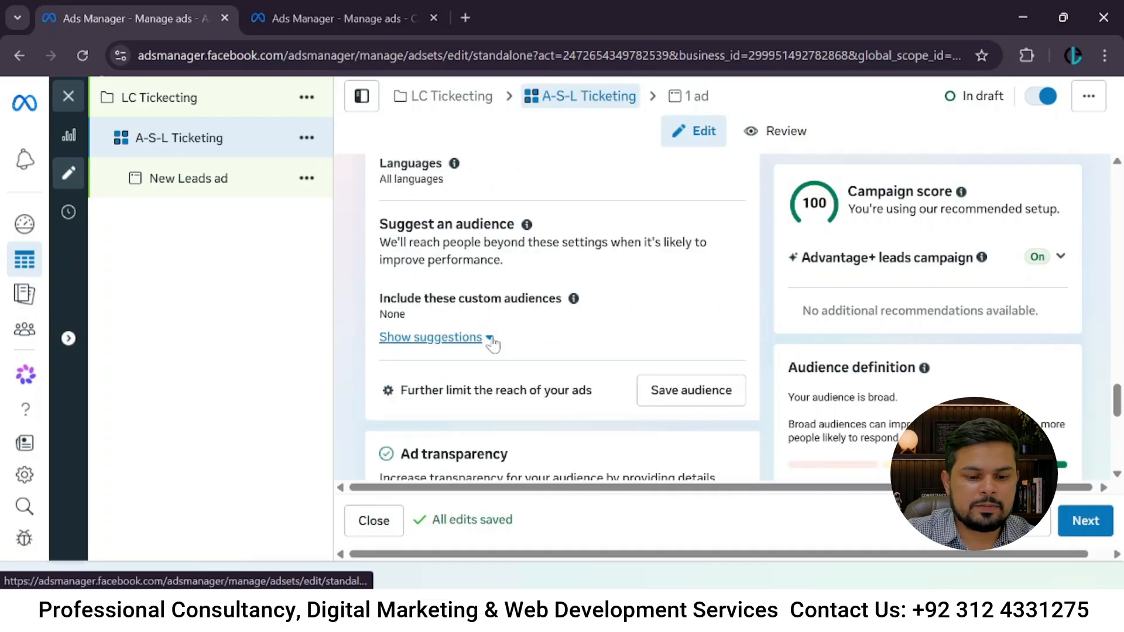
Expand the audience suggestions and suggest an age range of 28 to 55, keeping the gender at all.
{"action": "left_click", "coordinate": [477, 347]}
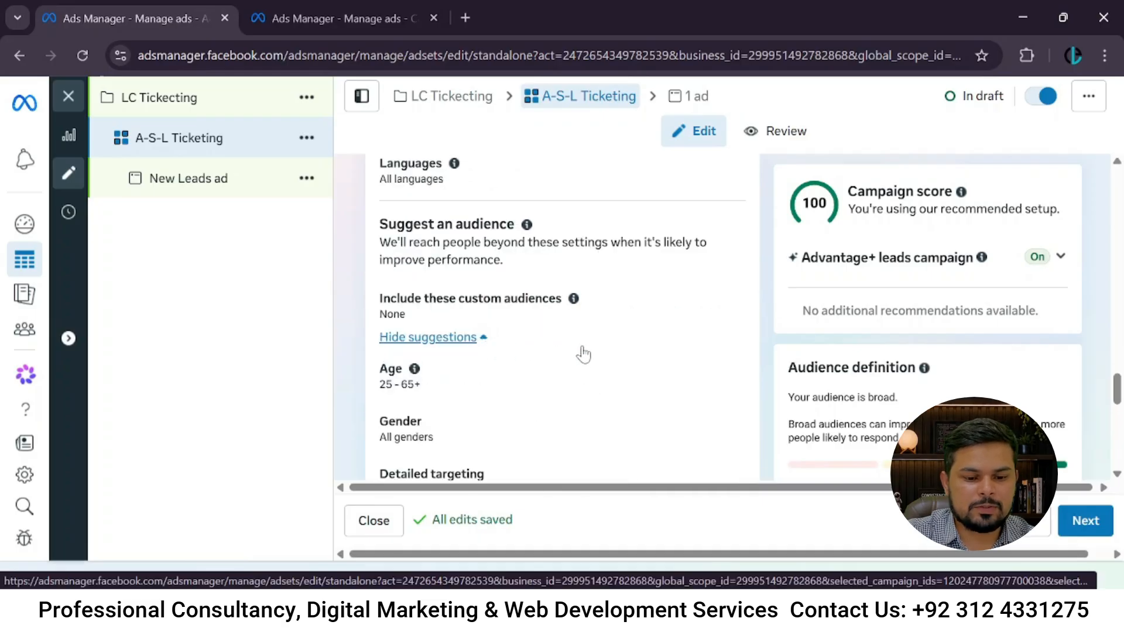
{"action": "scroll", "coordinate": [528, 379], "scroll_direction": "down", "scroll_amount": 2}
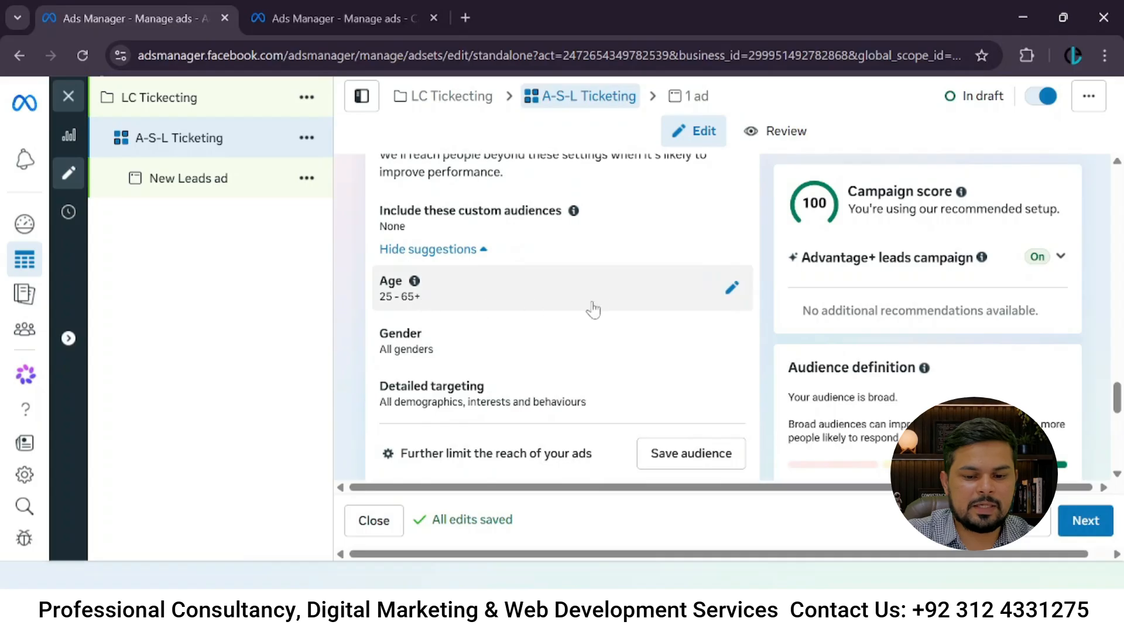
{"action": "left_click", "coordinate": [728, 289]}
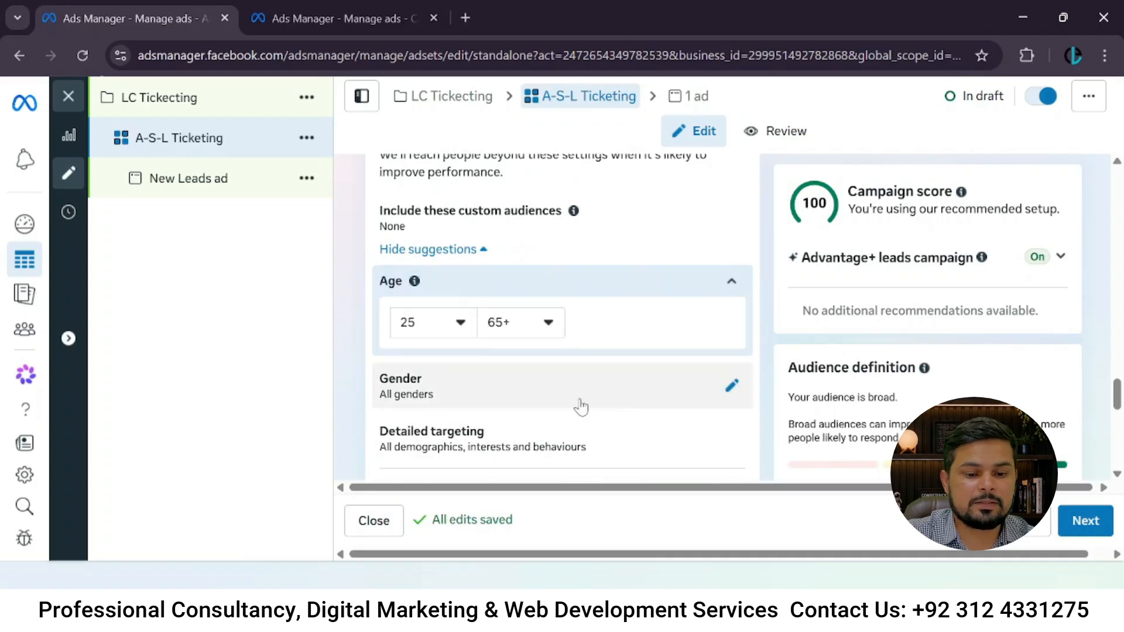
{"action": "left_click", "coordinate": [461, 332]}
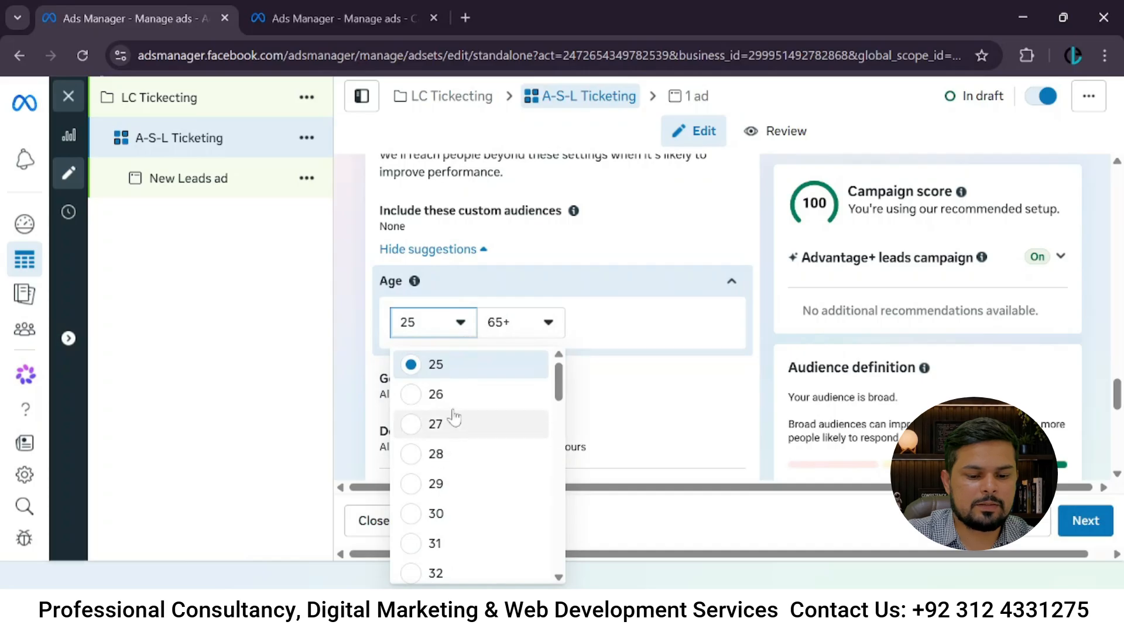
{"action": "left_click", "coordinate": [448, 456]}
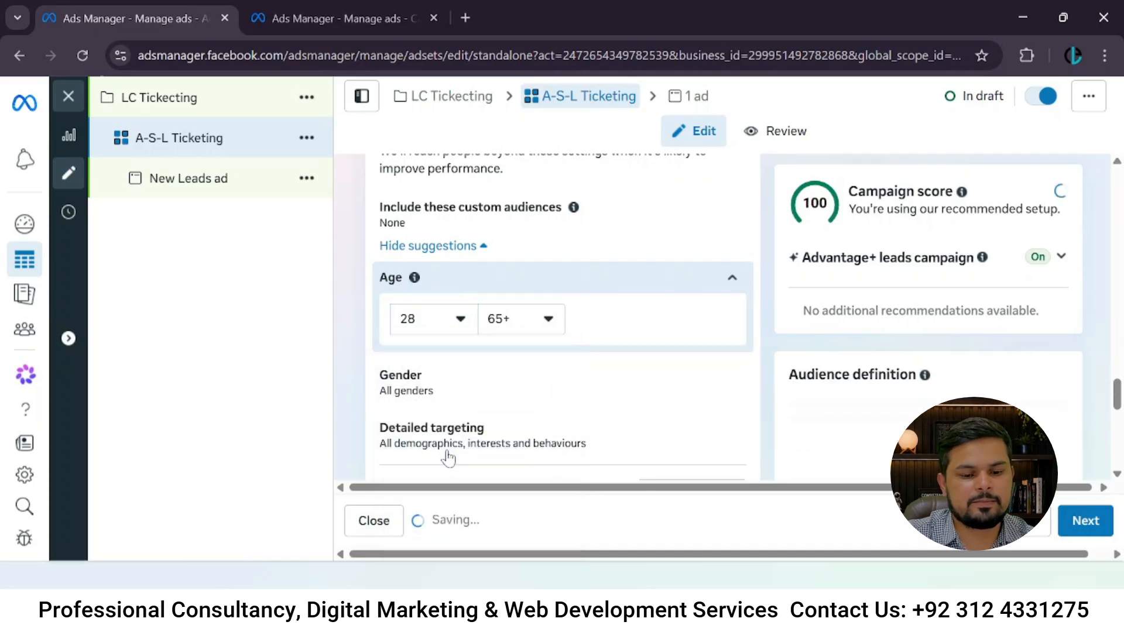
{"action": "left_click", "coordinate": [548, 322]}
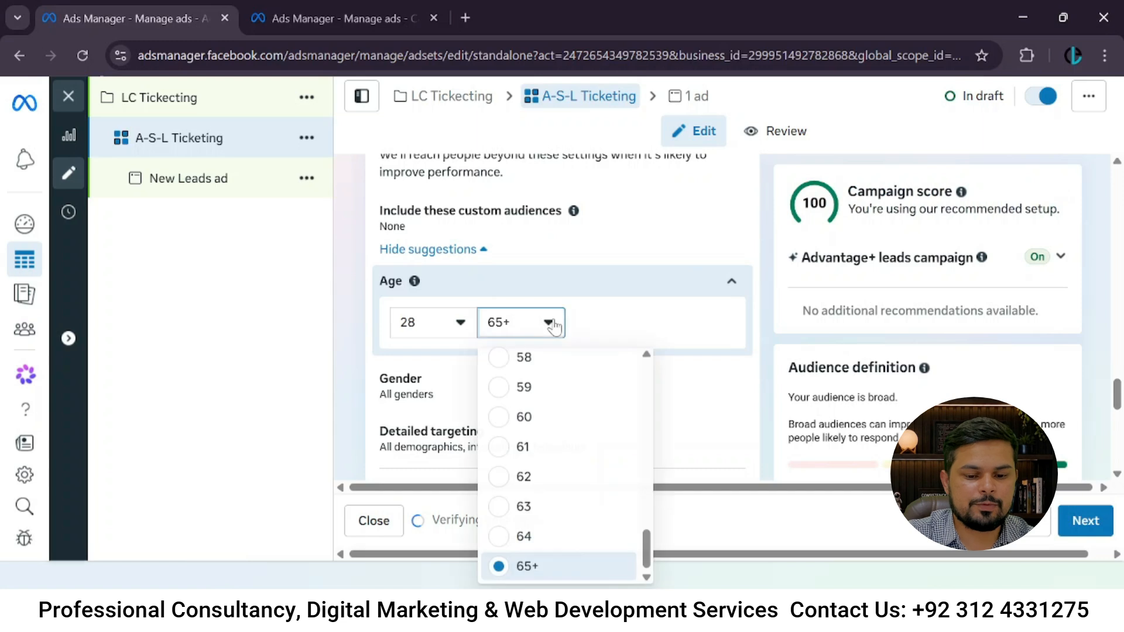
{"action": "scroll", "coordinate": [557, 462], "scroll_direction": "up", "scroll_amount": 4}
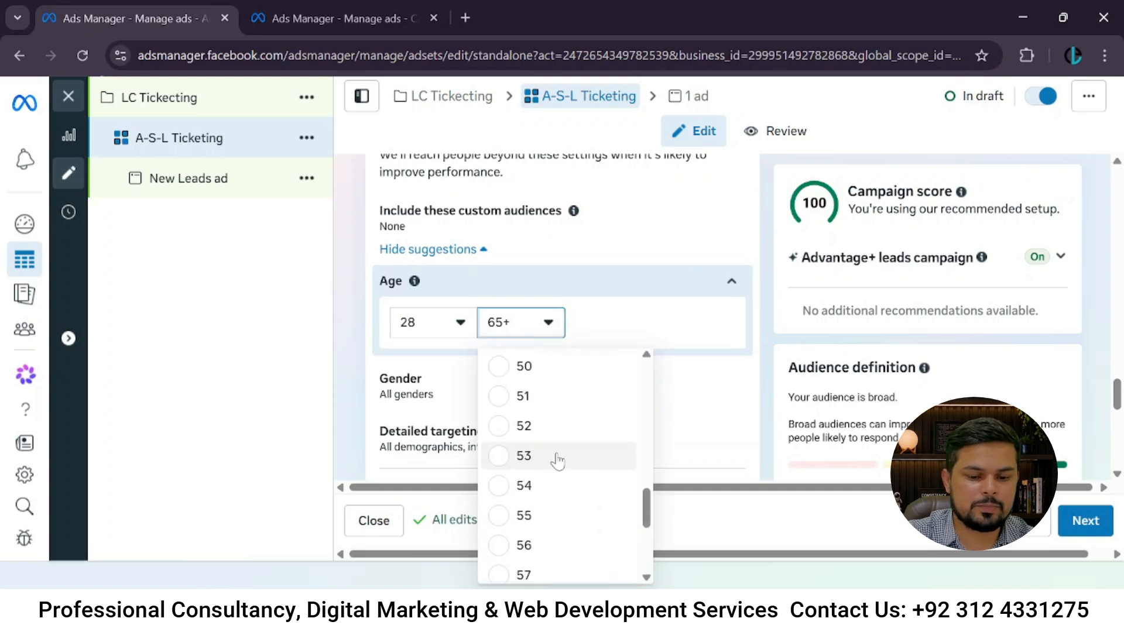
{"action": "left_click", "coordinate": [540, 519]}
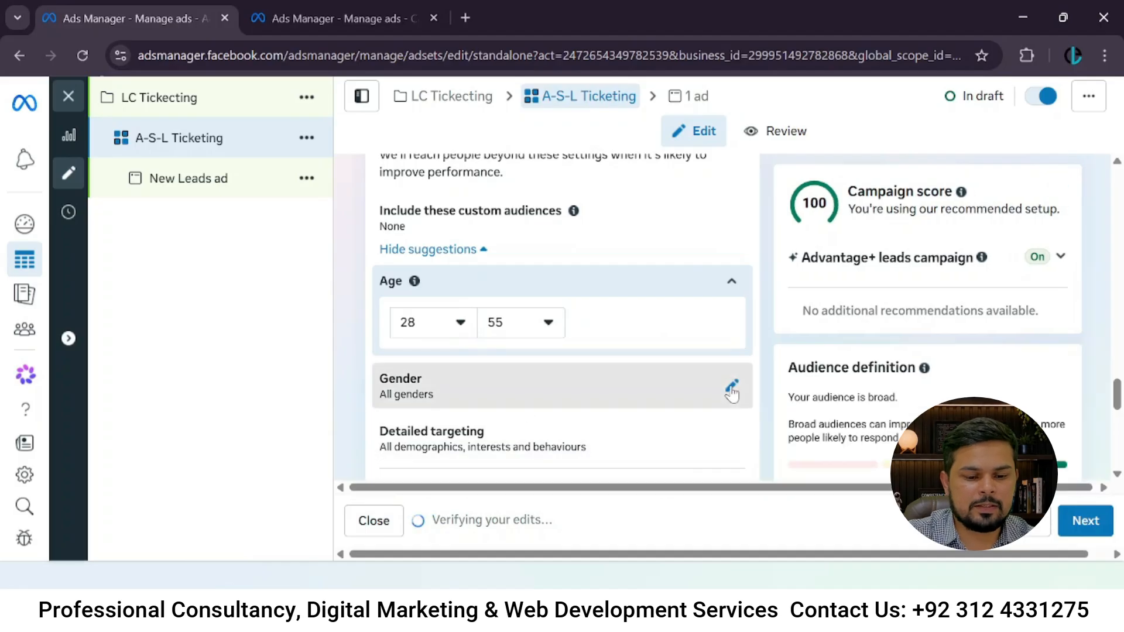
{"action": "left_click", "coordinate": [733, 387]}
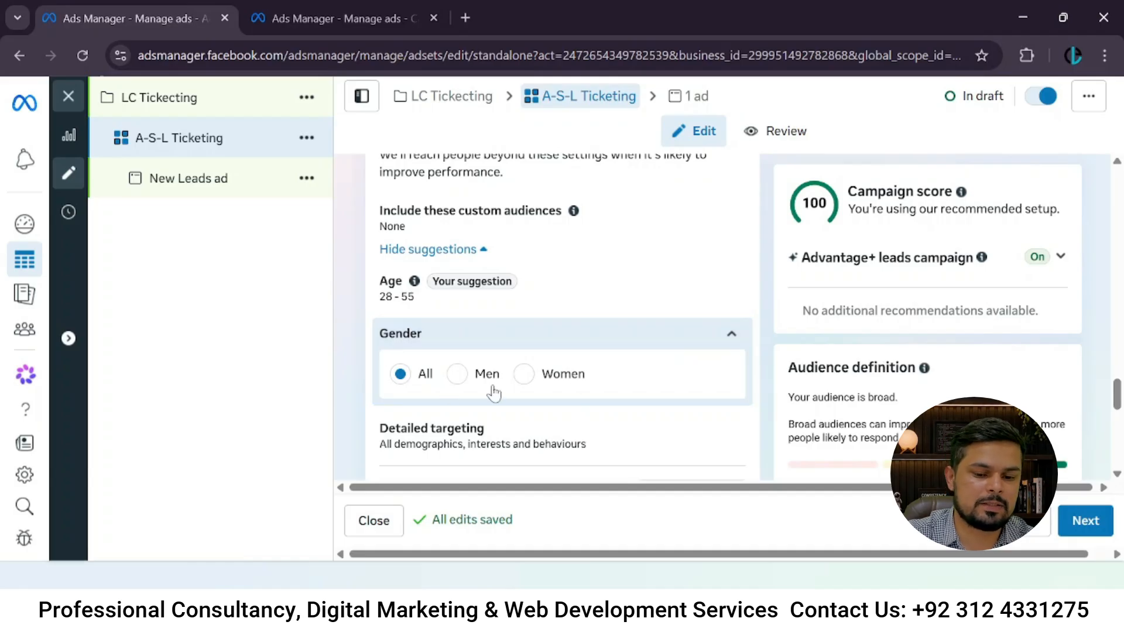
{"action": "left_click", "coordinate": [659, 345]}
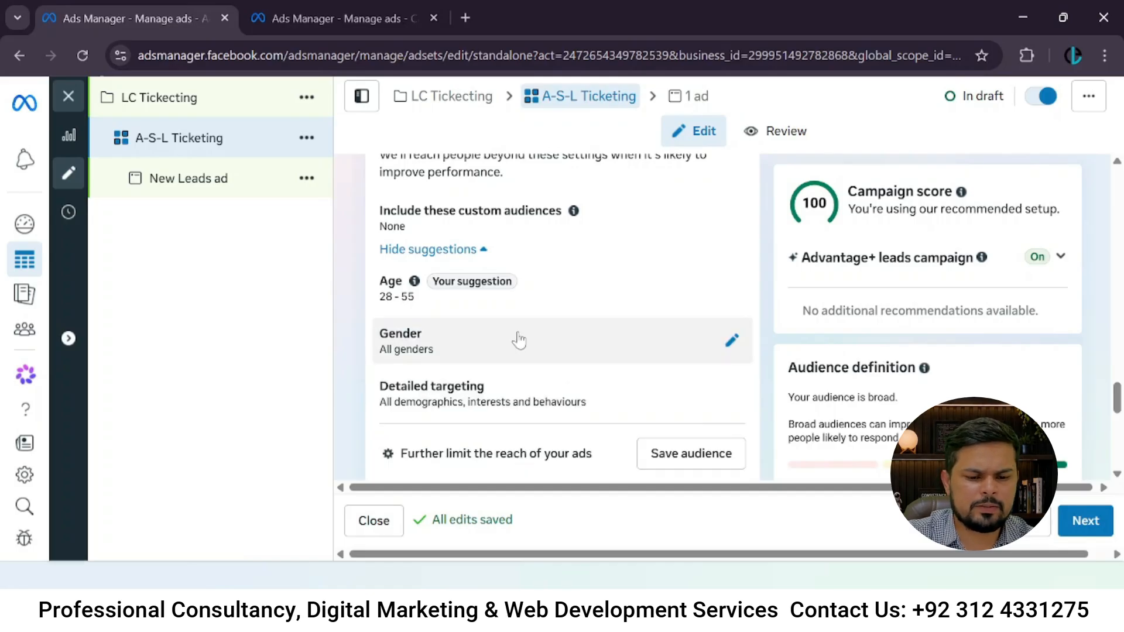
Add the interest Travel (travel and tourism) to the audience's detailed targeting.
{"action": "scroll", "coordinate": [515, 342], "scroll_direction": "down", "scroll_amount": 1}
{"action": "scroll", "coordinate": [518, 339], "scroll_direction": "down", "scroll_amount": 1}
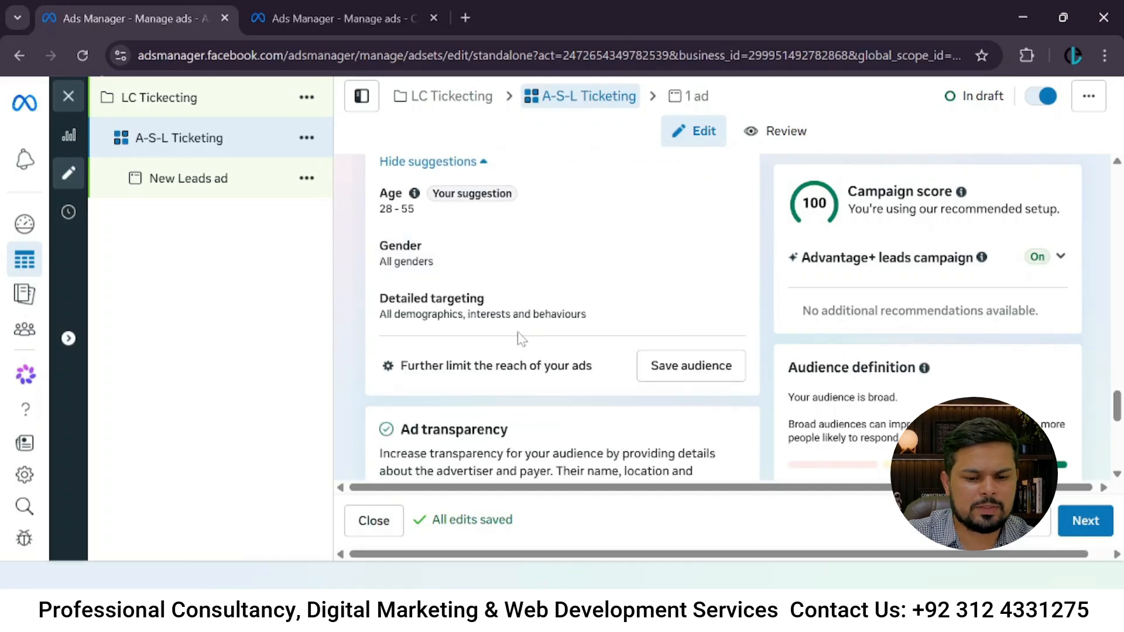
{"action": "left_click", "coordinate": [728, 310]}
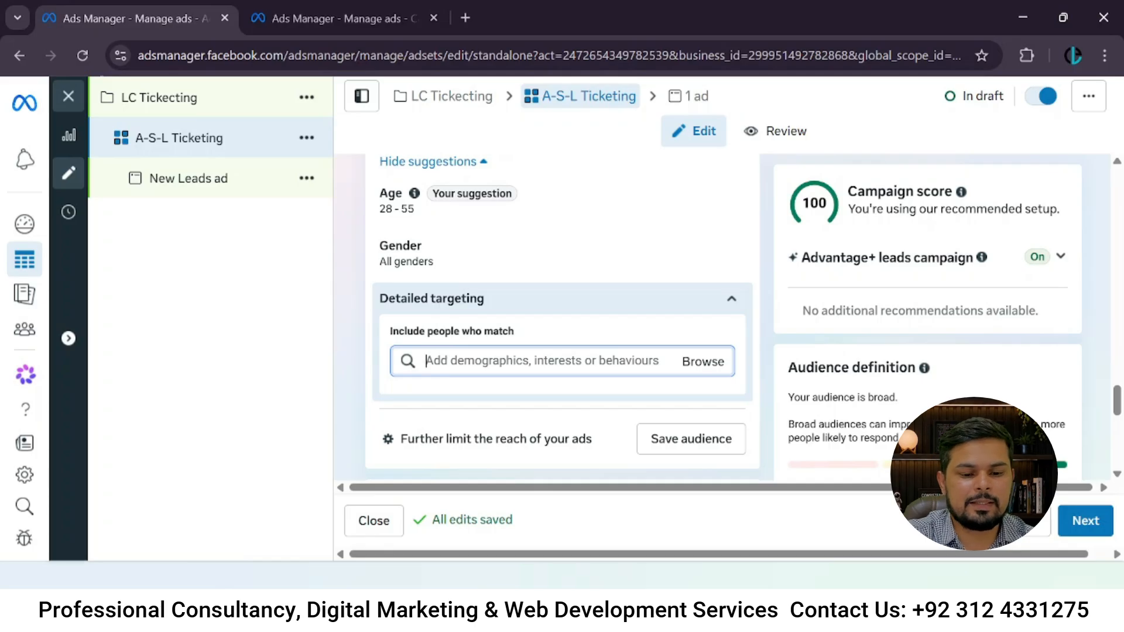
{"action": "type", "text": "Travel"}
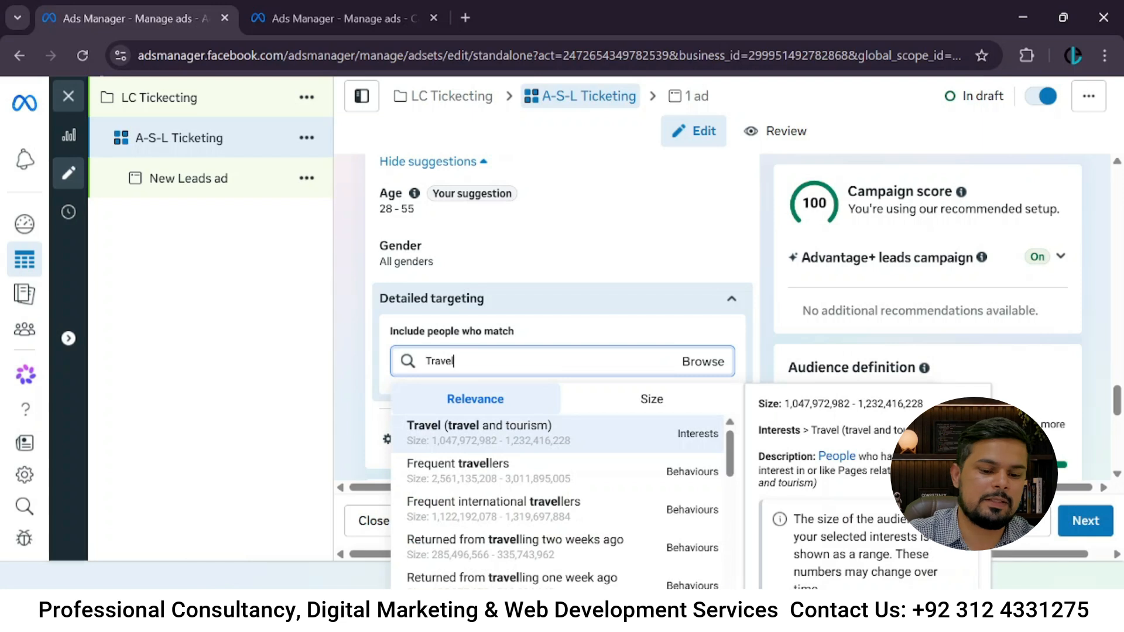
{"action": "left_click", "coordinate": [497, 446]}
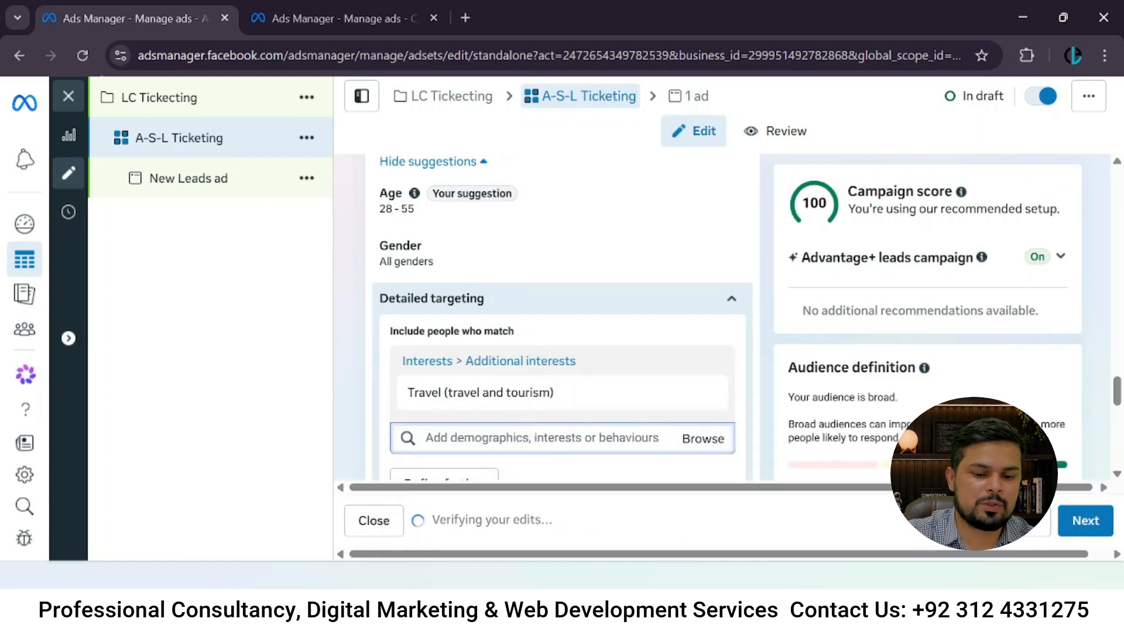
Add the behaviour Frequent international travellers to the audience's detailed targeting.
{"action": "type", "text": "travel"}
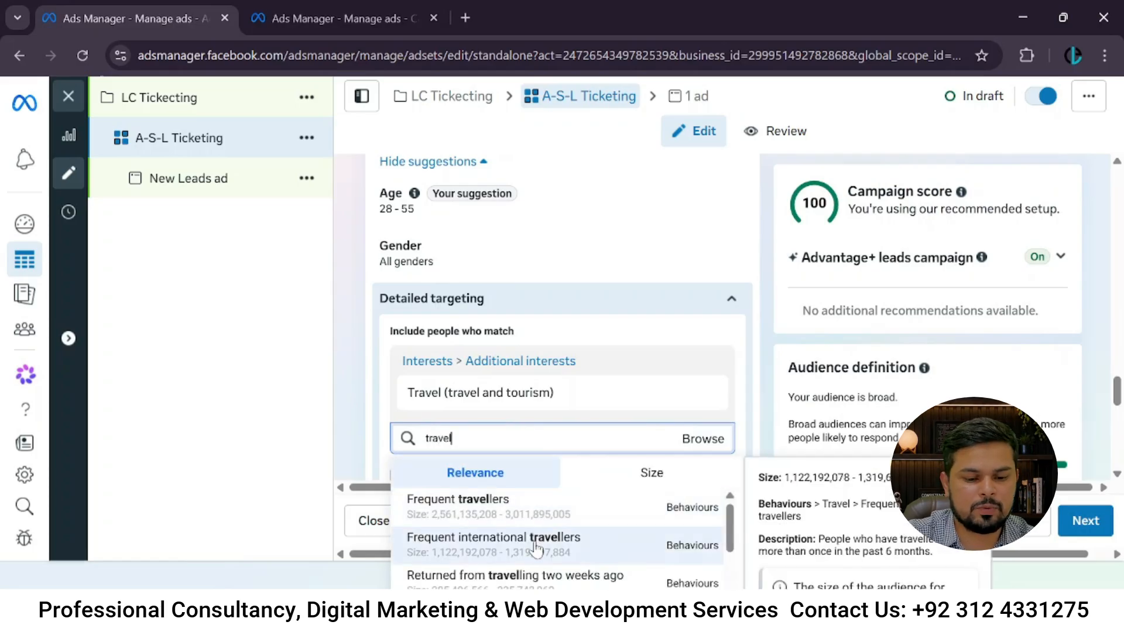
{"action": "left_click", "coordinate": [535, 547]}
{"action": "scroll", "coordinate": [534, 318], "scroll_direction": "down", "scroll_amount": 1}
{"action": "scroll", "coordinate": [562, 339], "scroll_direction": "down", "scroll_amount": 1}
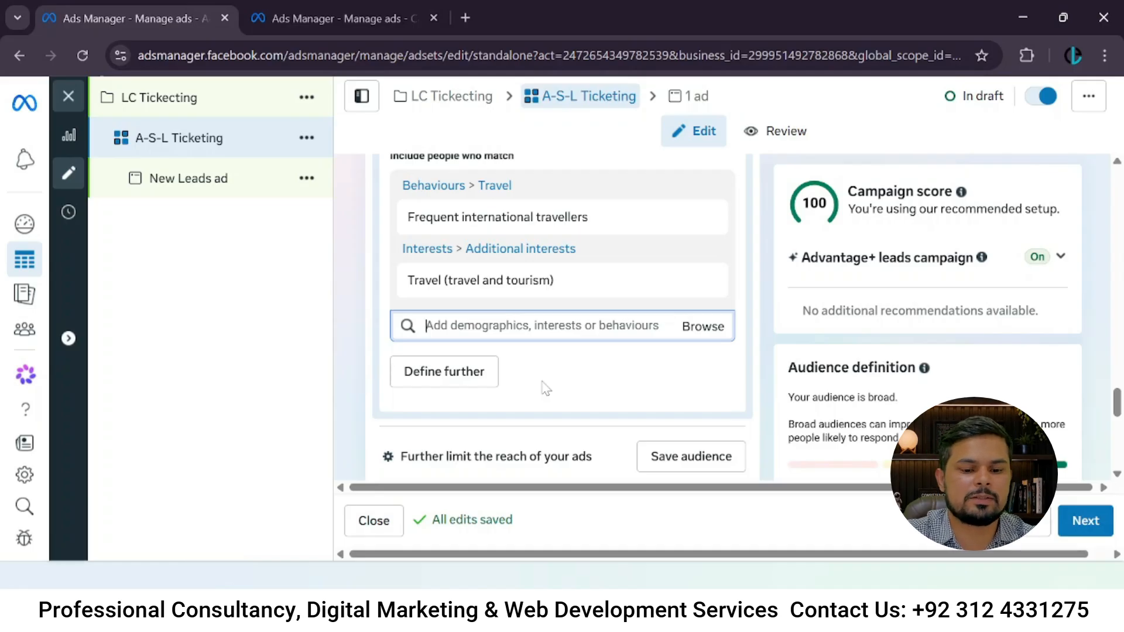
Examine the option for saving this audience and the list of saved audiences, including a saved audience's details.
{"action": "scroll", "coordinate": [544, 388], "scroll_direction": "down", "scroll_amount": 3}
{"action": "scroll", "coordinate": [619, 265], "scroll_direction": "down", "scroll_amount": 2}
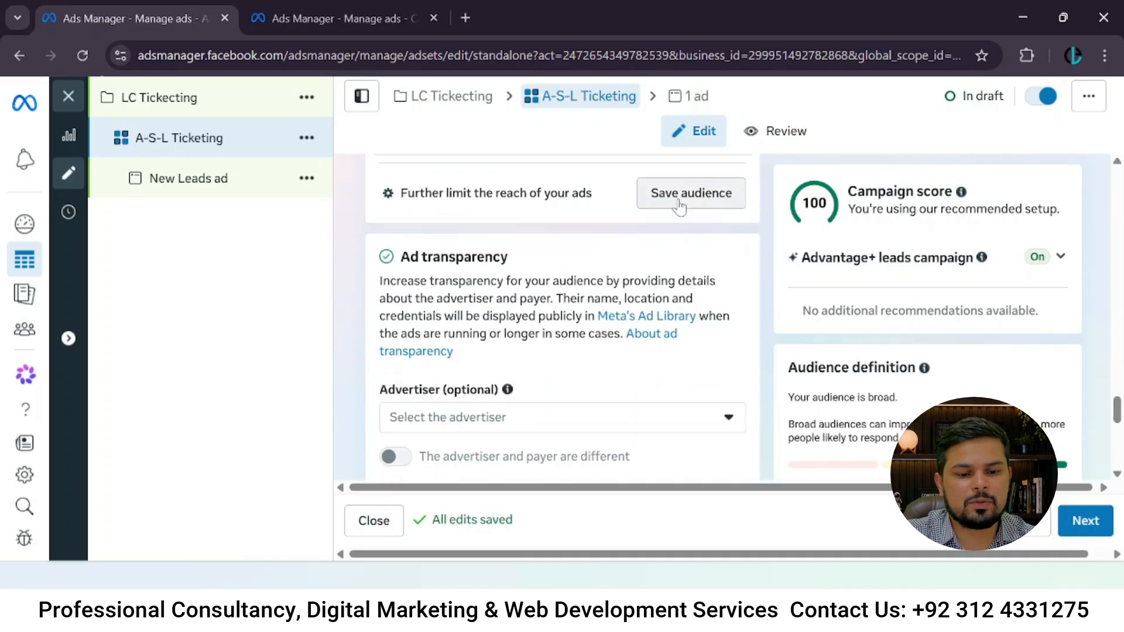
{"action": "scroll", "coordinate": [679, 206], "scroll_direction": "up", "scroll_amount": 3}
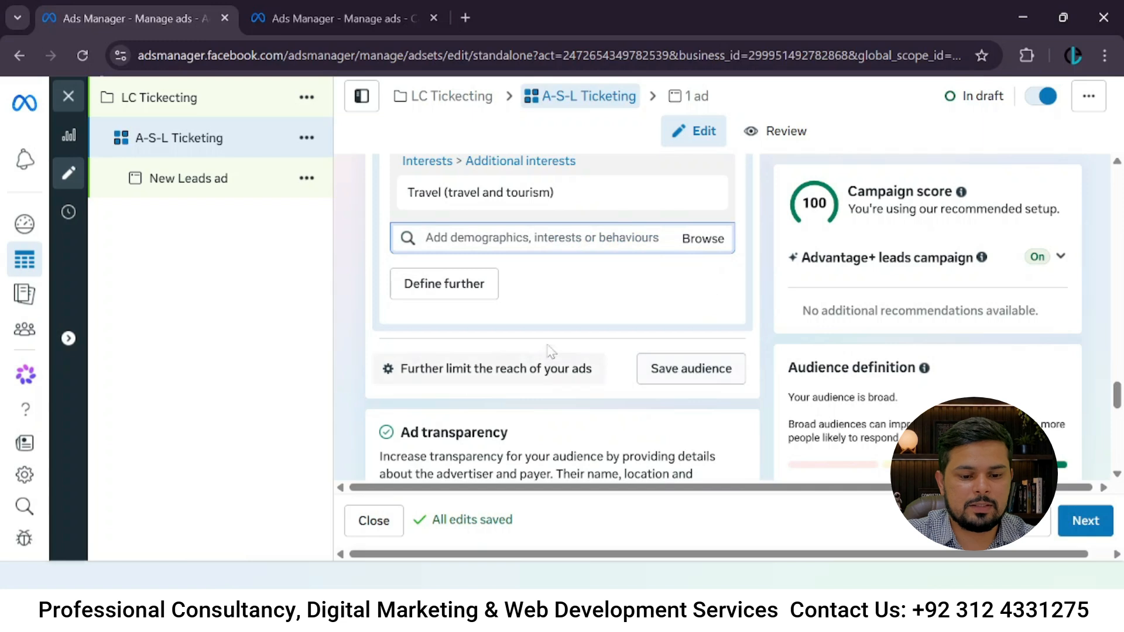
{"action": "scroll", "coordinate": [564, 326], "scroll_direction": "down", "scroll_amount": 2}
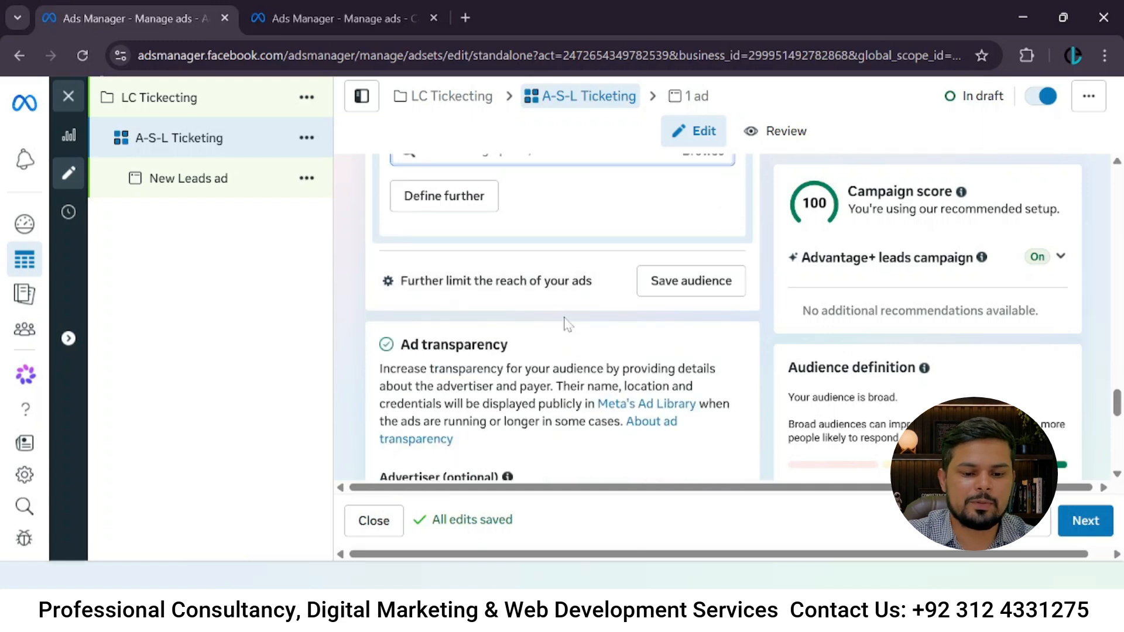
{"action": "scroll", "coordinate": [566, 323], "scroll_direction": "up", "scroll_amount": 5}
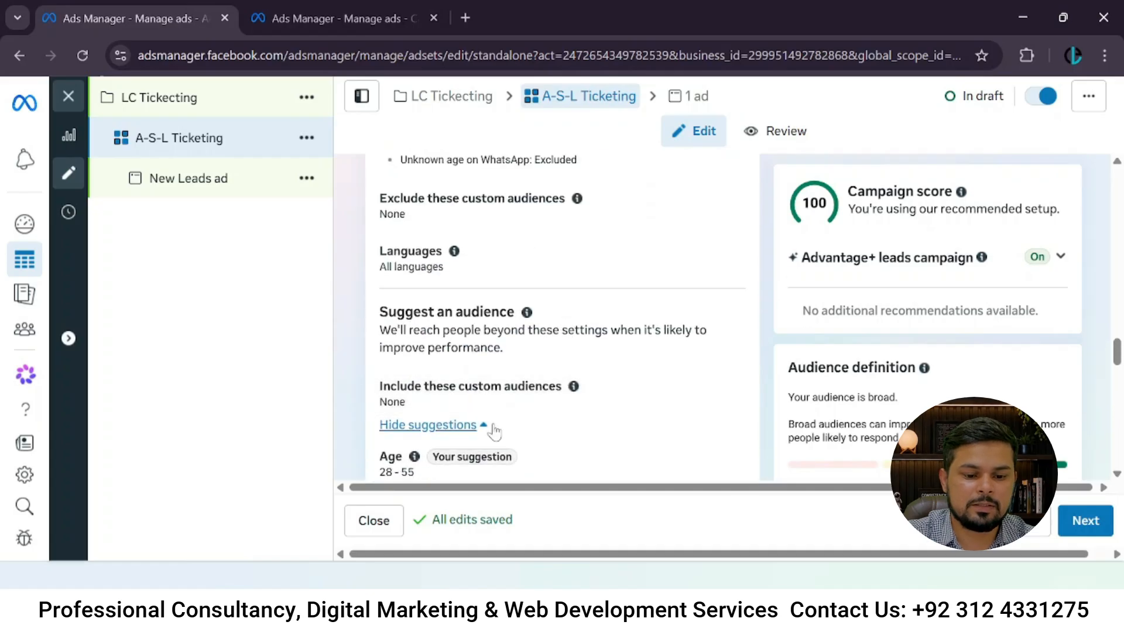
{"action": "scroll", "coordinate": [524, 412], "scroll_direction": "up", "scroll_amount": 6}
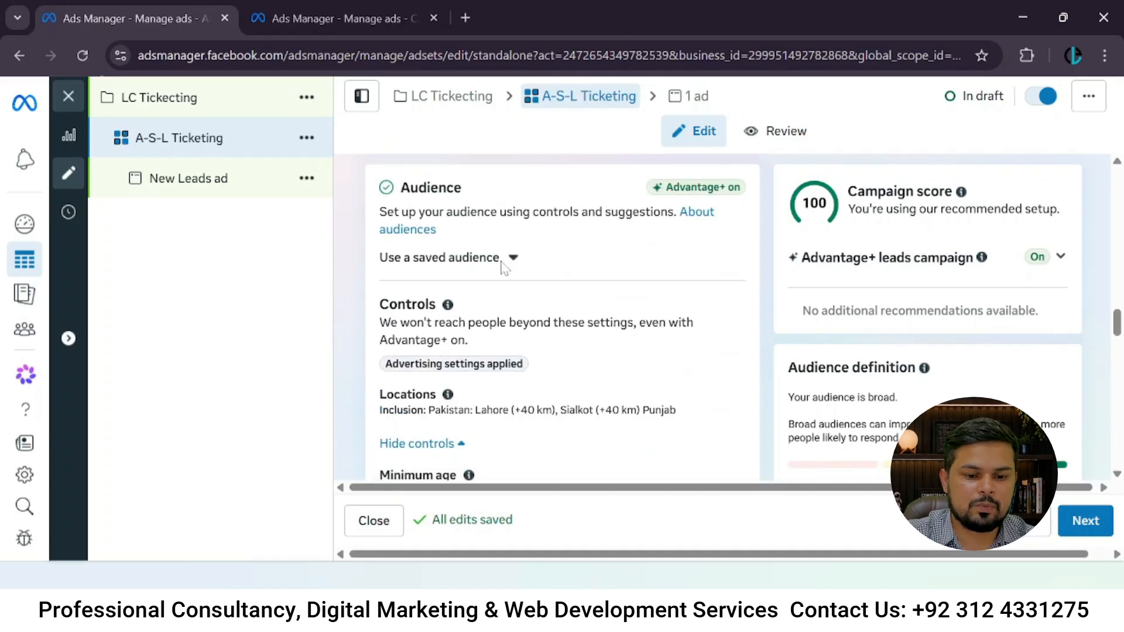
{"action": "left_click", "coordinate": [502, 258]}
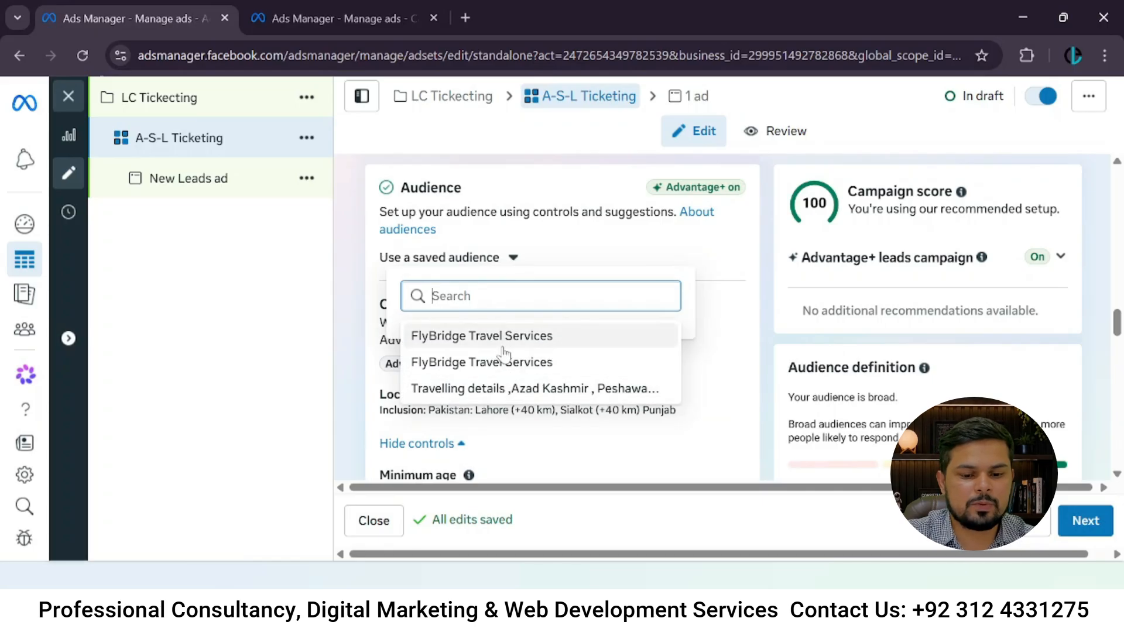
{"action": "mouse_move", "coordinate": [503, 351]}
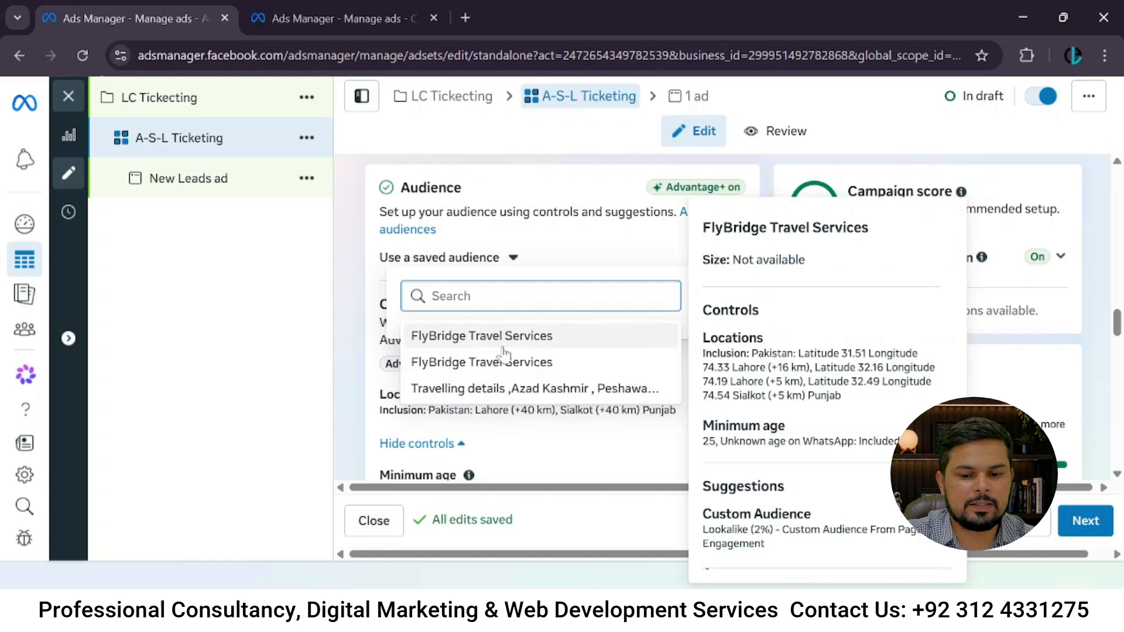
{"action": "left_click", "coordinate": [346, 363]}
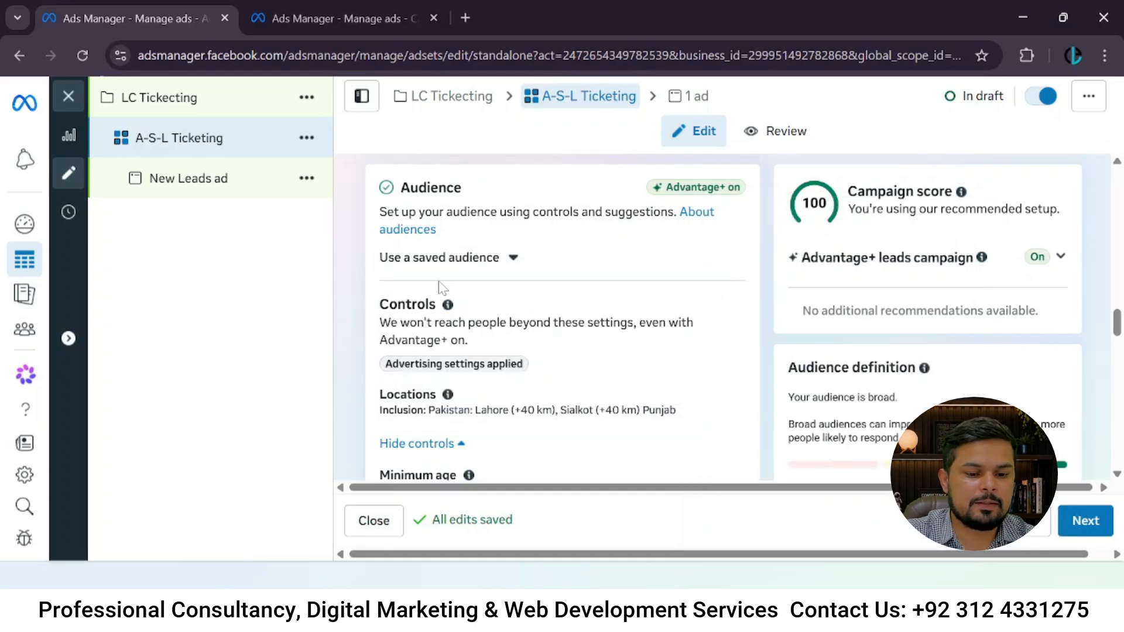
{"action": "scroll", "coordinate": [497, 395], "scroll_direction": "down", "scroll_amount": 2}
{"action": "scroll", "coordinate": [498, 397], "scroll_direction": "down", "scroll_amount": 5}
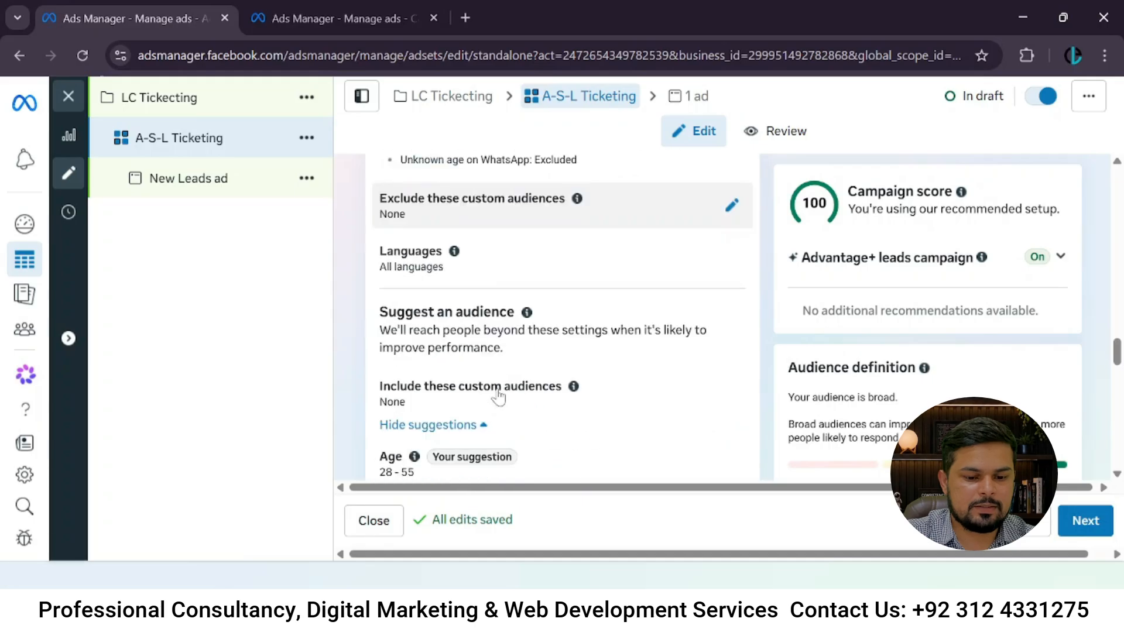
{"action": "scroll", "coordinate": [498, 397], "scroll_direction": "down", "scroll_amount": 6}
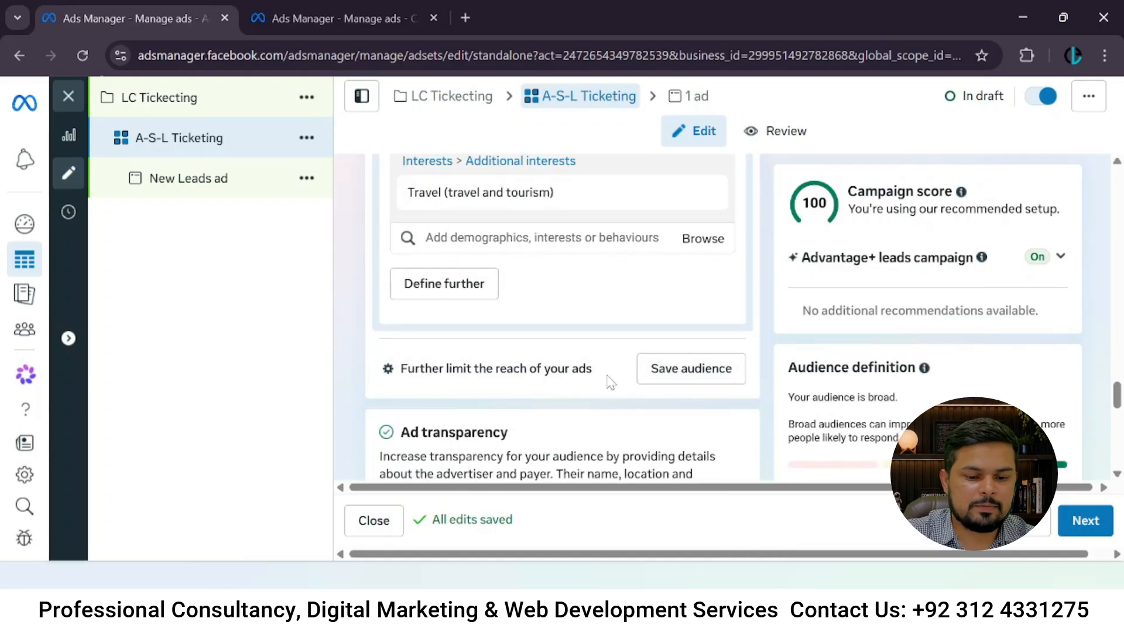
{"action": "scroll", "coordinate": [608, 379], "scroll_direction": "down", "scroll_amount": 5}
{"action": "scroll", "coordinate": [608, 379], "scroll_direction": "down", "scroll_amount": 3}
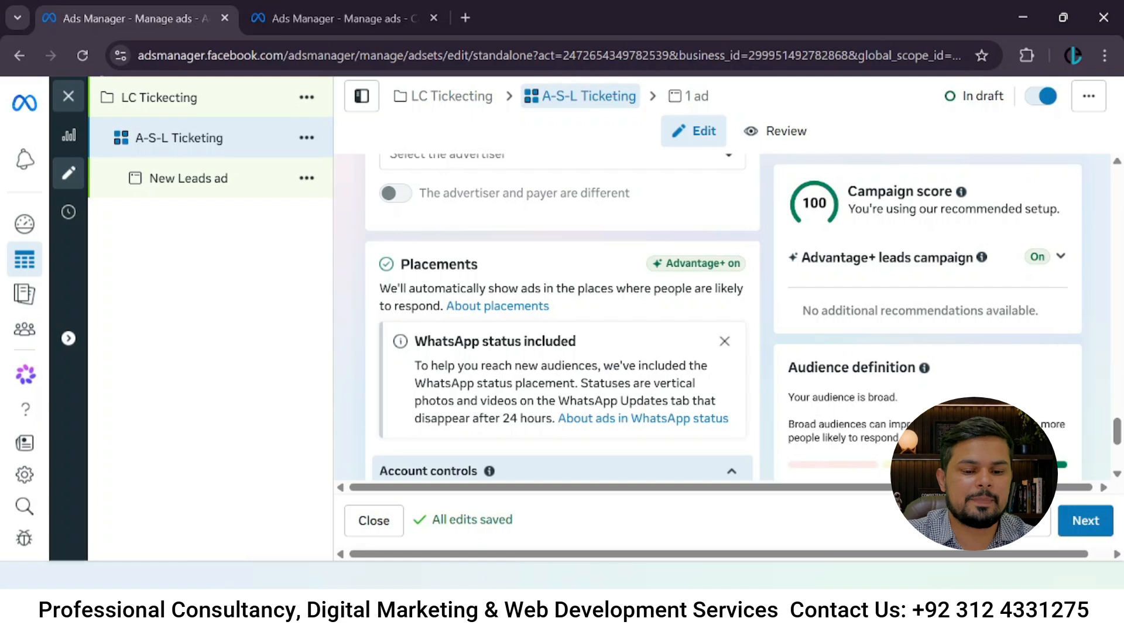
{"action": "scroll", "coordinate": [514, 304], "scroll_direction": "down", "scroll_amount": 4}
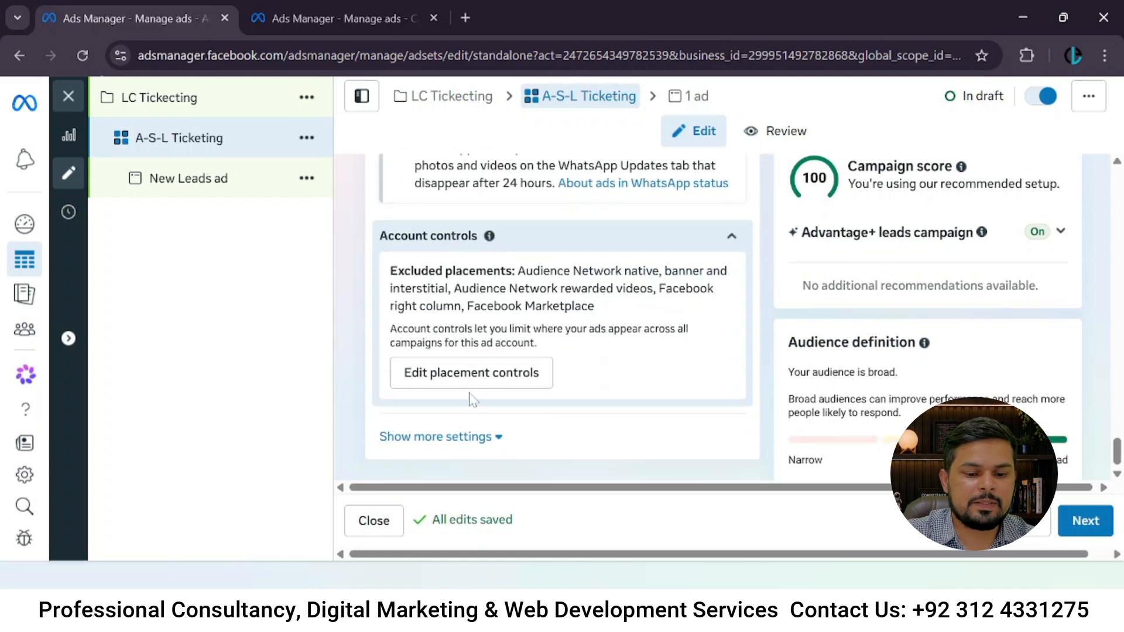
{"action": "left_click", "coordinate": [472, 375]}
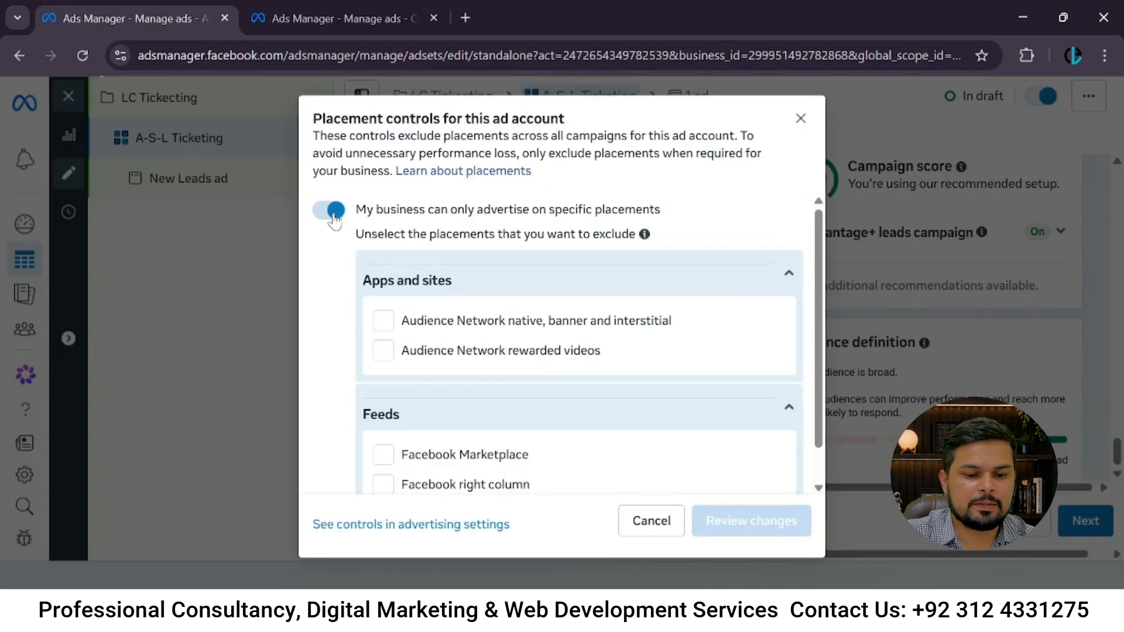
{"action": "left_click", "coordinate": [330, 219]}
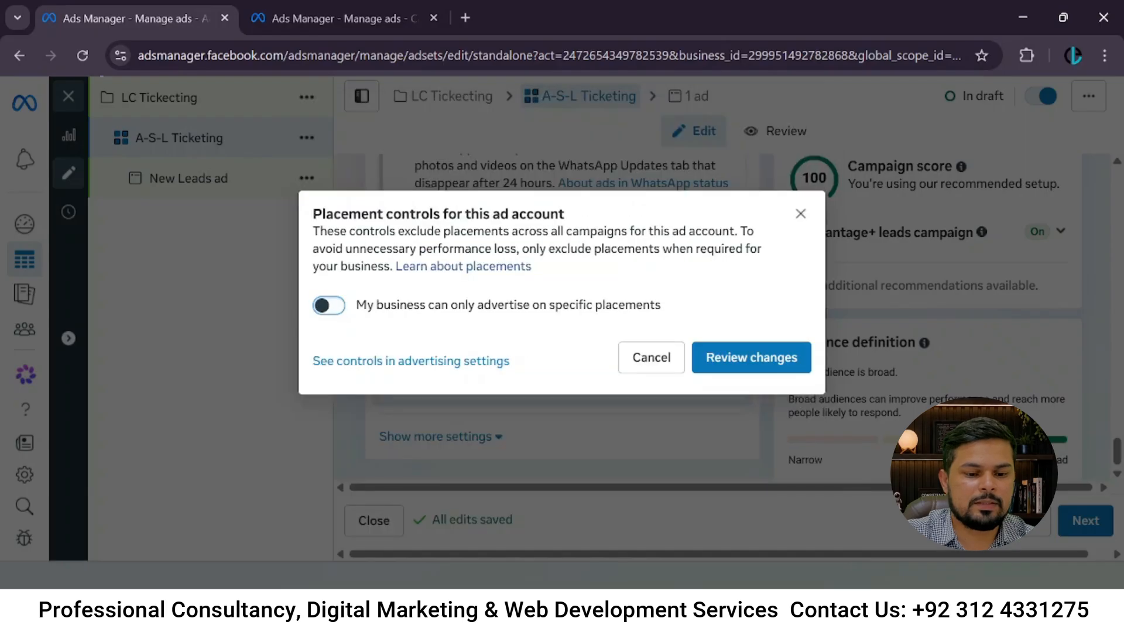
{"action": "left_click", "coordinate": [338, 305]}
{"action": "left_click", "coordinate": [384, 321]}
{"action": "left_click", "coordinate": [386, 351]}
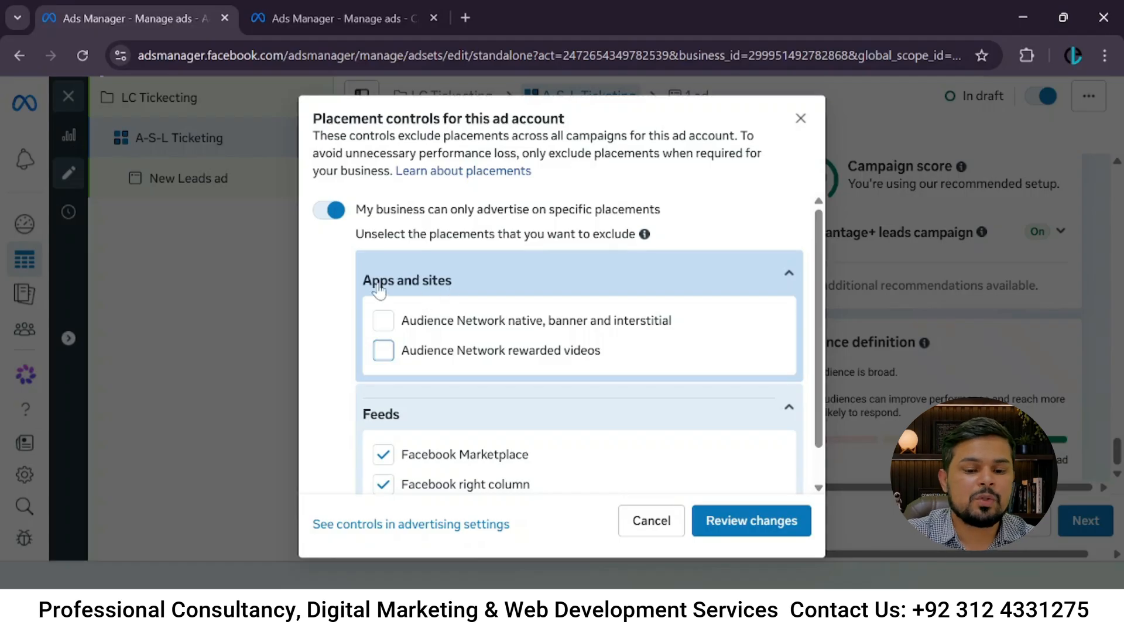
{"action": "scroll", "coordinate": [443, 336], "scroll_direction": "down", "scroll_amount": 1}
{"action": "left_click", "coordinate": [388, 426]}
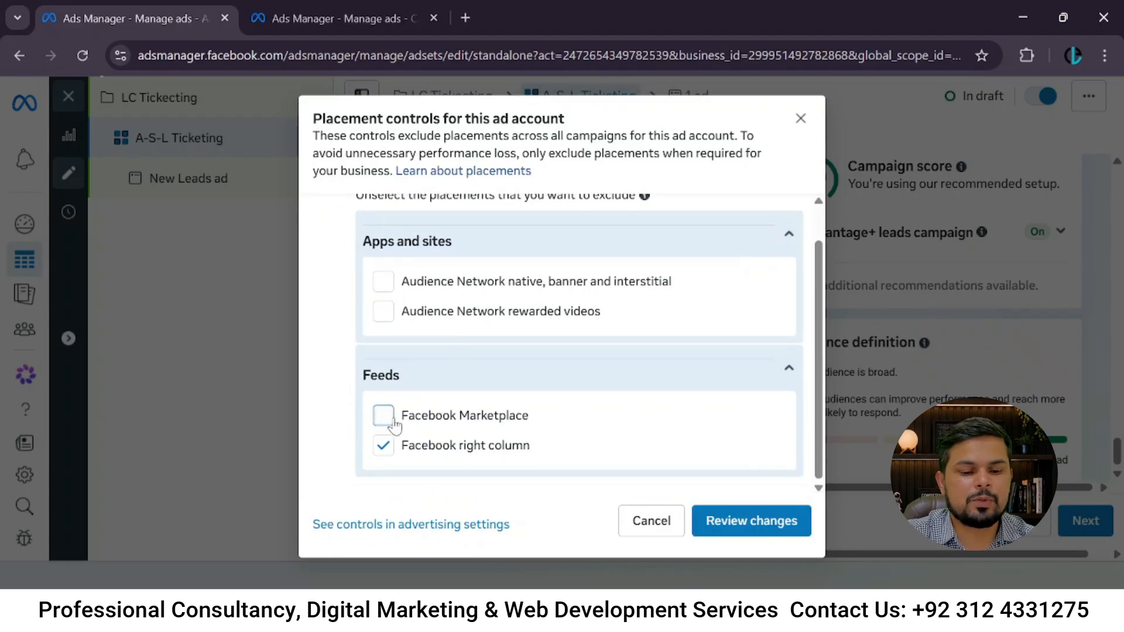
{"action": "left_click", "coordinate": [387, 447]}
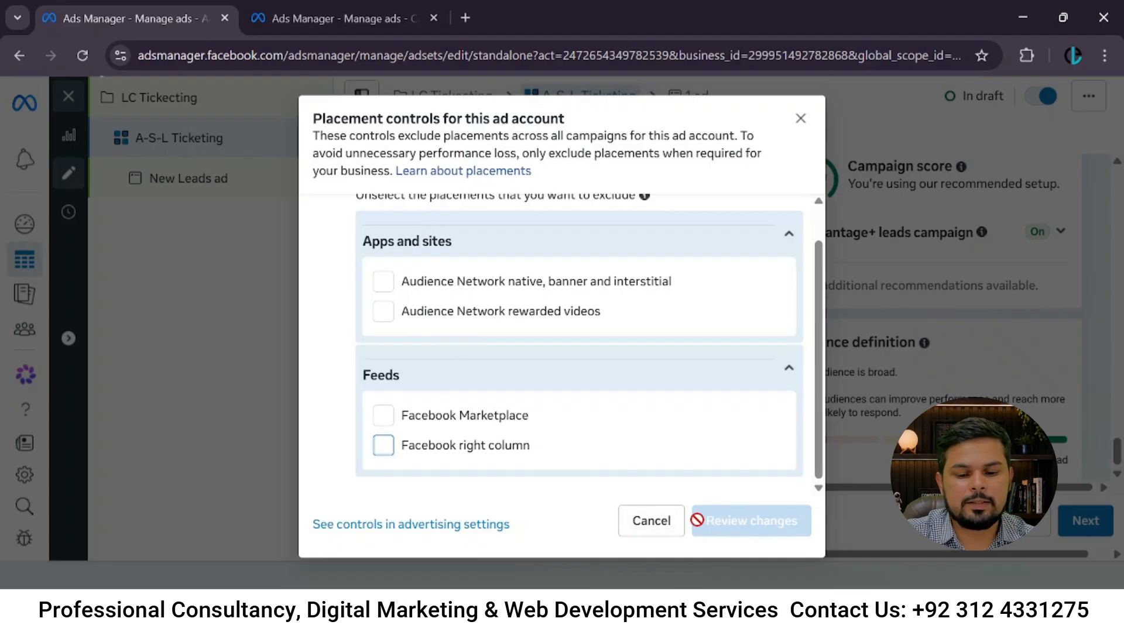
{"action": "left_click", "coordinate": [650, 521]}
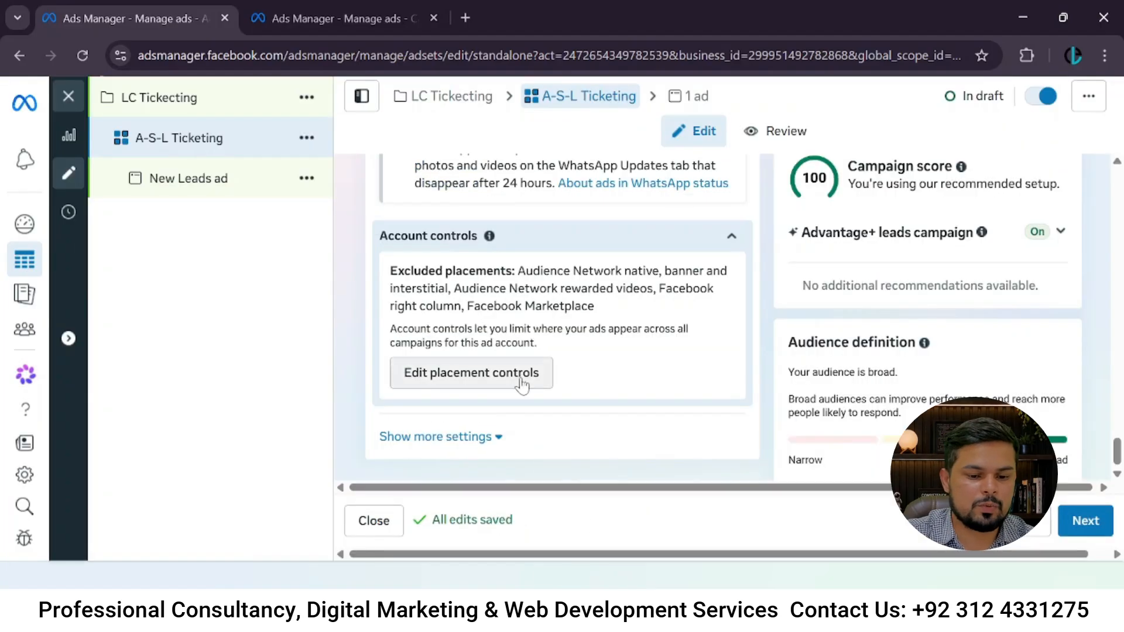
Show the additional placement settings and exclude Search results in the ad set's placement controls.
{"action": "left_click", "coordinate": [482, 438]}
{"action": "scroll", "coordinate": [565, 353], "scroll_direction": "down", "scroll_amount": 4}
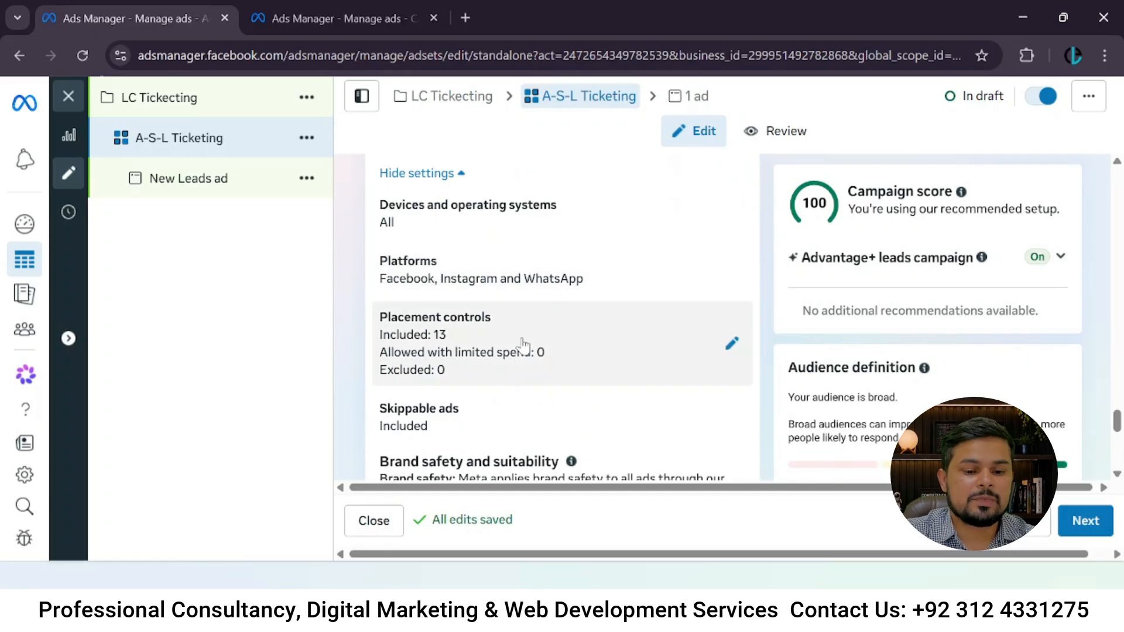
{"action": "left_click", "coordinate": [732, 344]}
{"action": "scroll", "coordinate": [527, 293], "scroll_direction": "down", "scroll_amount": 3}
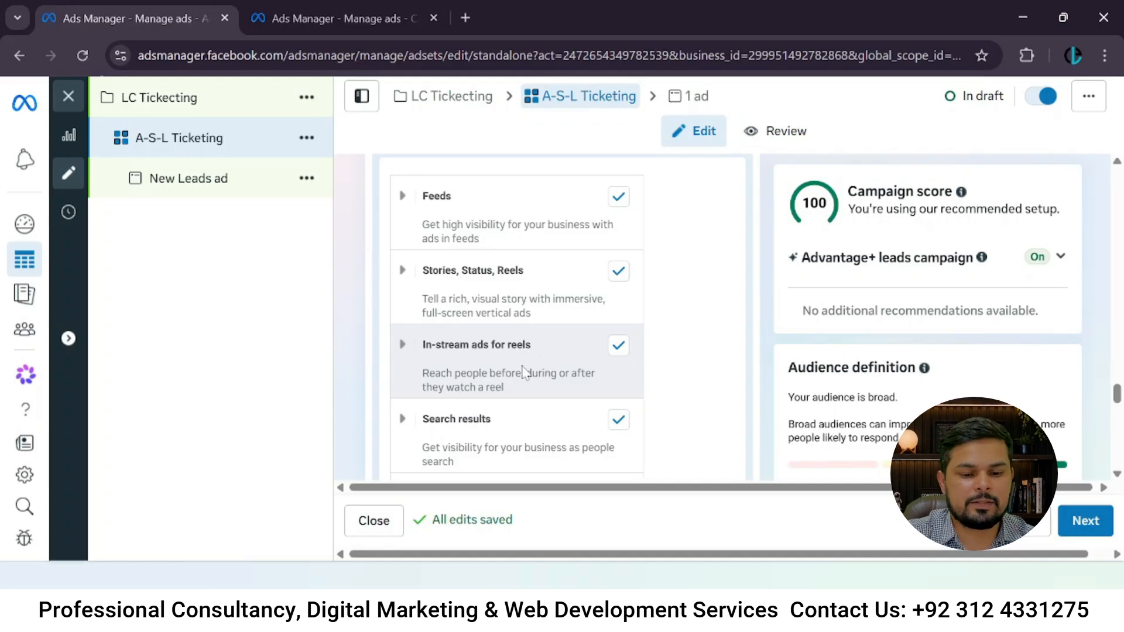
{"action": "scroll", "coordinate": [534, 371], "scroll_direction": "down", "scroll_amount": 1}
{"action": "left_click", "coordinate": [616, 332]}
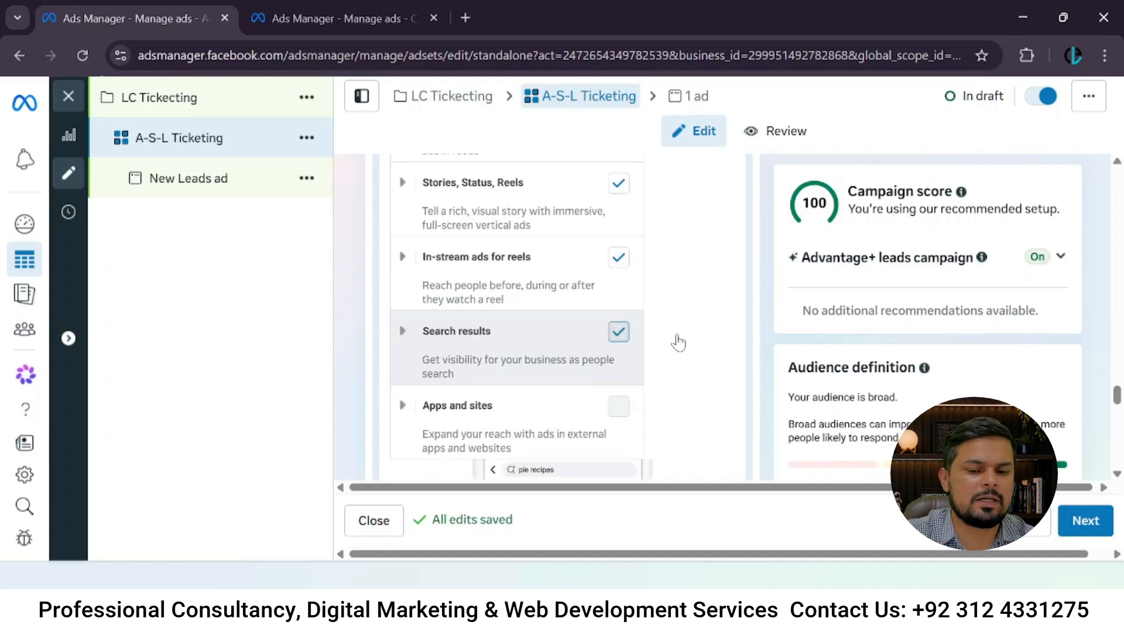
{"action": "scroll", "coordinate": [593, 360], "scroll_direction": "down", "scroll_amount": 3}
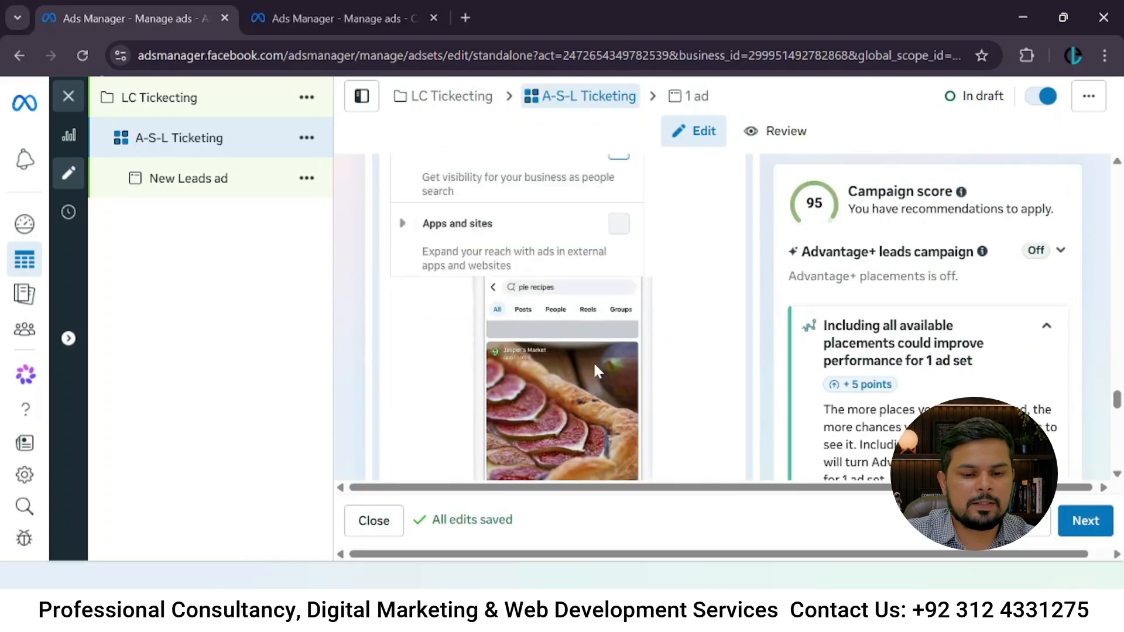
Turn off limited spend to excluded placements and review the remaining brand safety and exclusion settings.
{"action": "scroll", "coordinate": [595, 365], "scroll_direction": "down", "scroll_amount": 6}
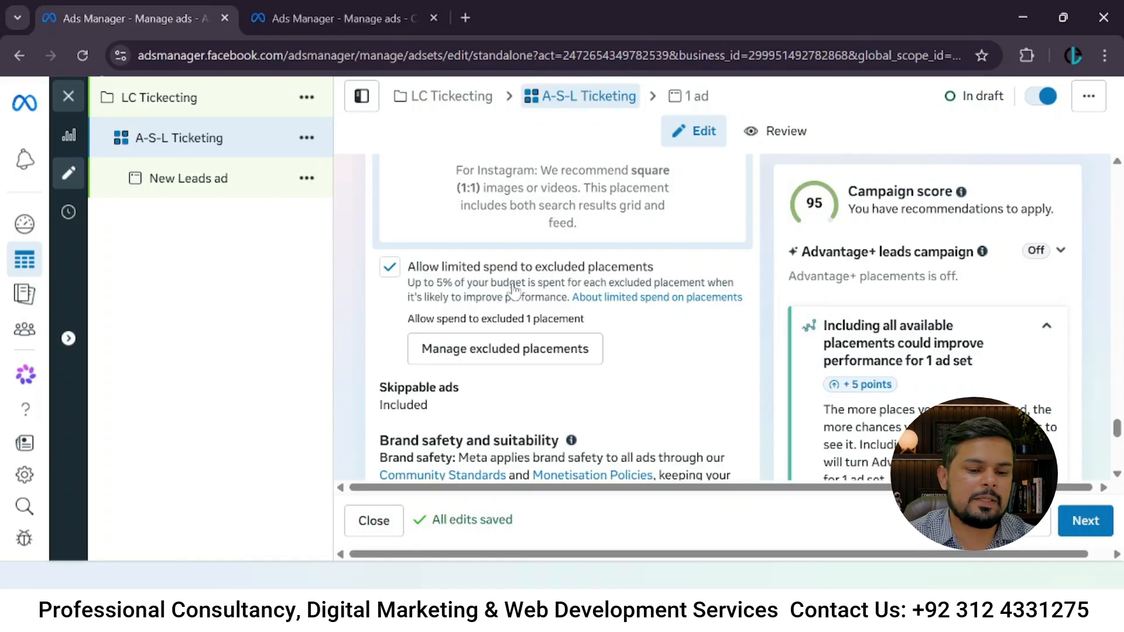
{"action": "left_click", "coordinate": [389, 267]}
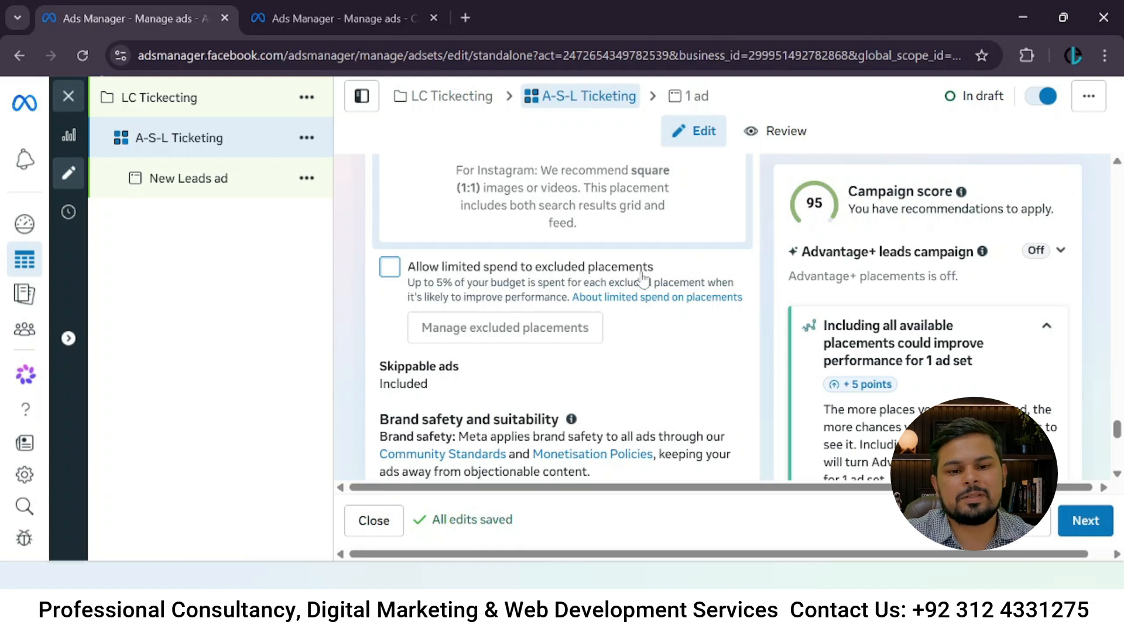
{"action": "scroll", "coordinate": [617, 276], "scroll_direction": "down", "scroll_amount": 8}
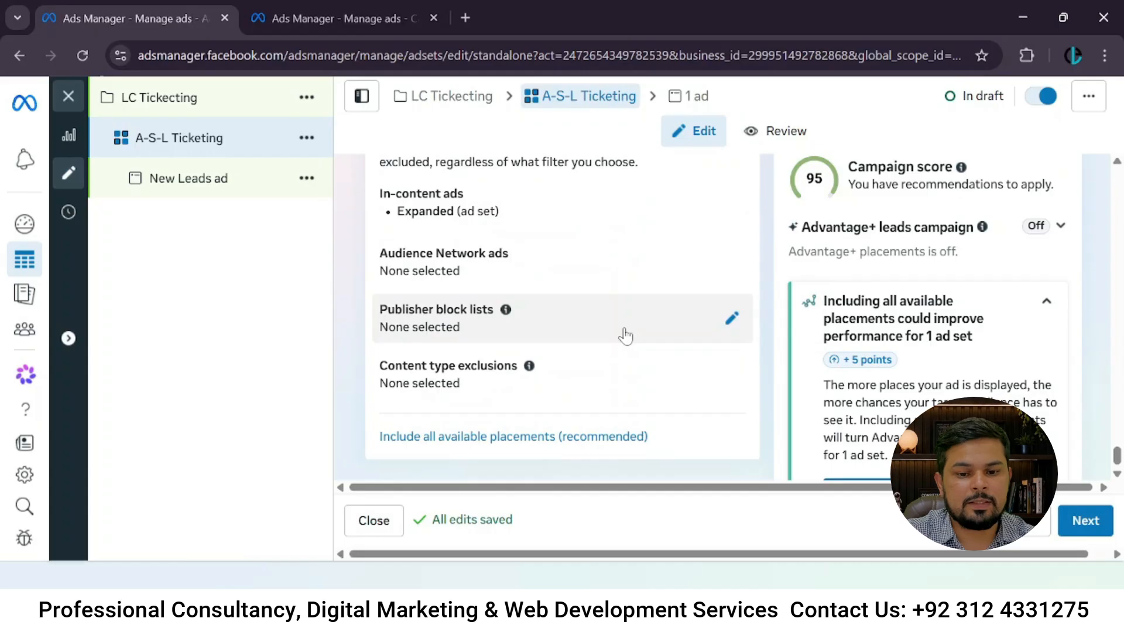
Continue to the ad level and rename the new leads ad as Ad Ticketing.
{"action": "left_click", "coordinate": [1085, 520]}
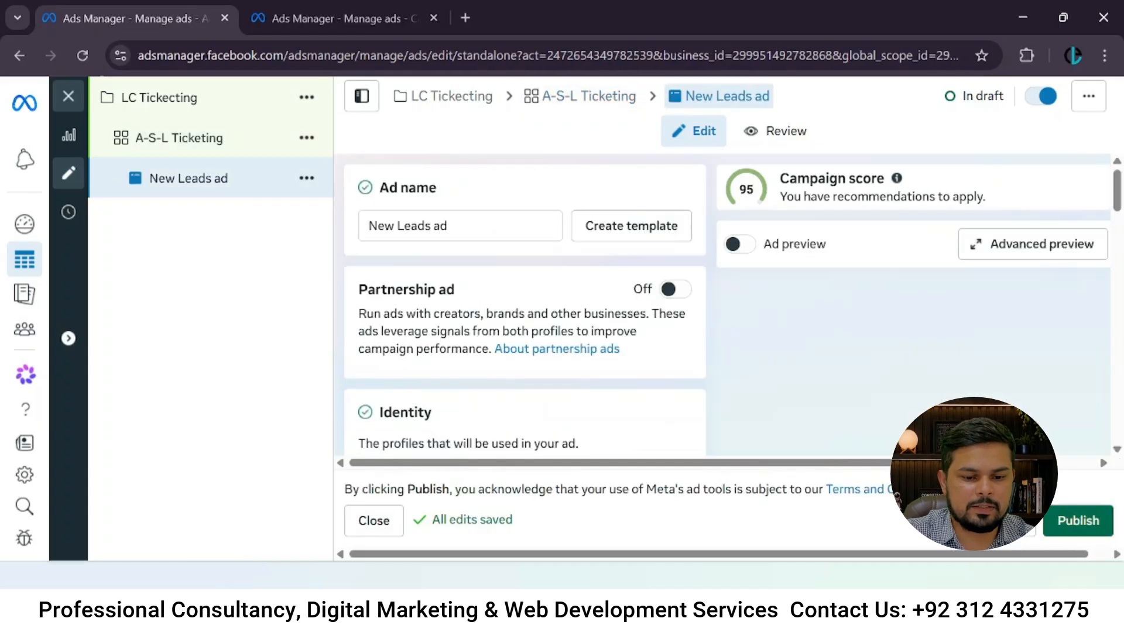
{"action": "triple_click", "coordinate": [440, 226]}
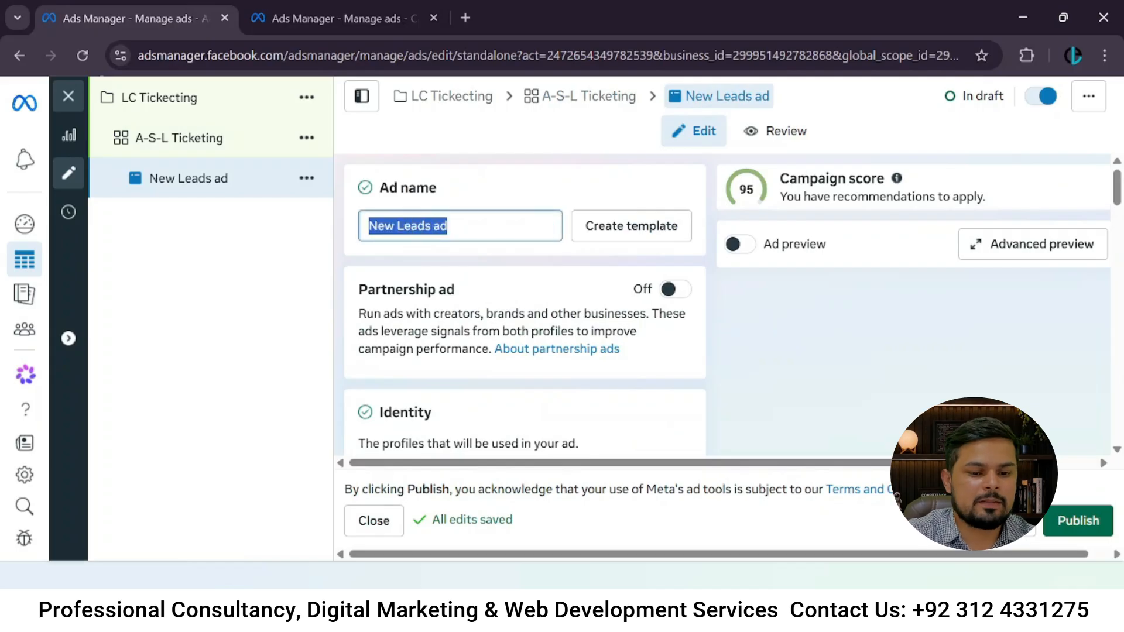
{"action": "type", "text": "A"}
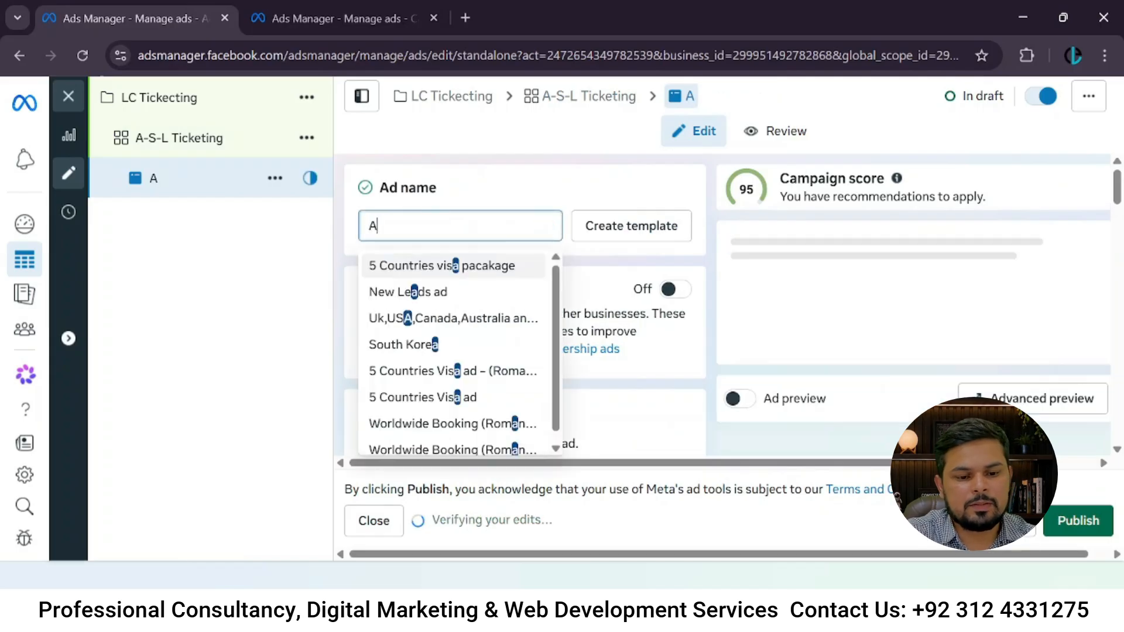
{"action": "type", "text": "d Tic"}
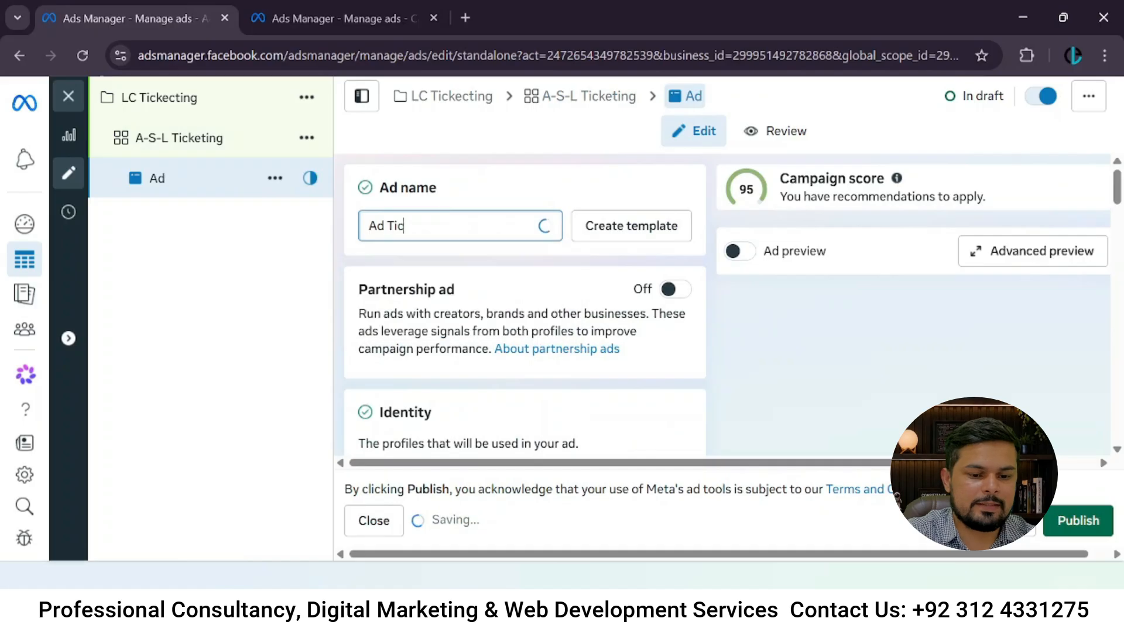
{"action": "type", "text": "keting"}
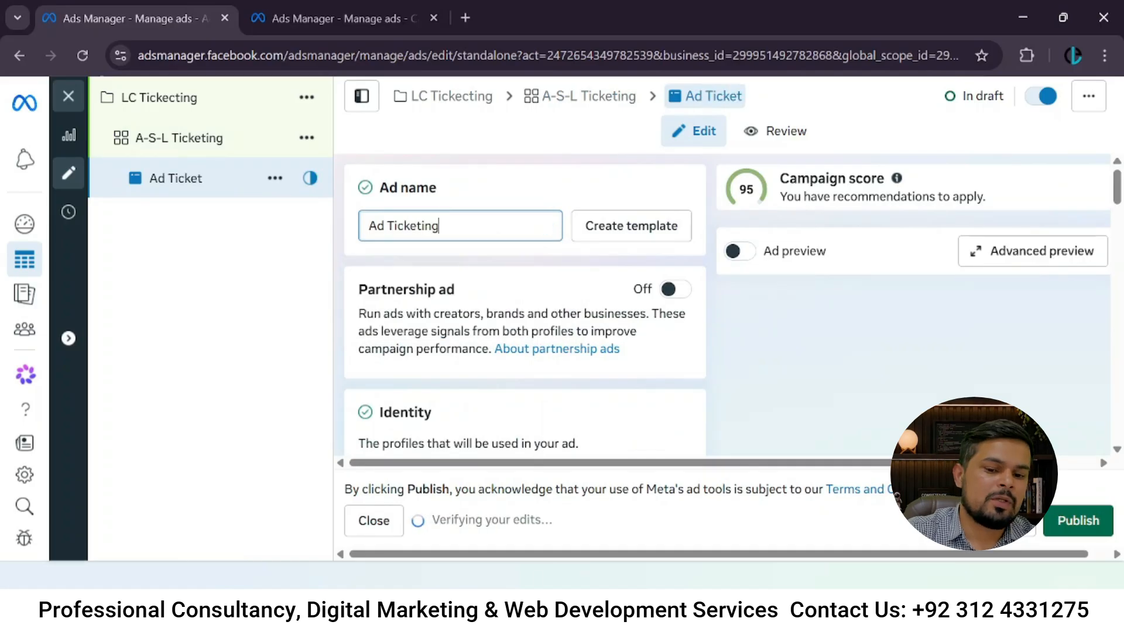
Keep the single image or video format and choose the airline ticket video from the account media for a video ad creative.
{"action": "scroll", "coordinate": [417, 261], "scroll_direction": "down", "scroll_amount": 5}
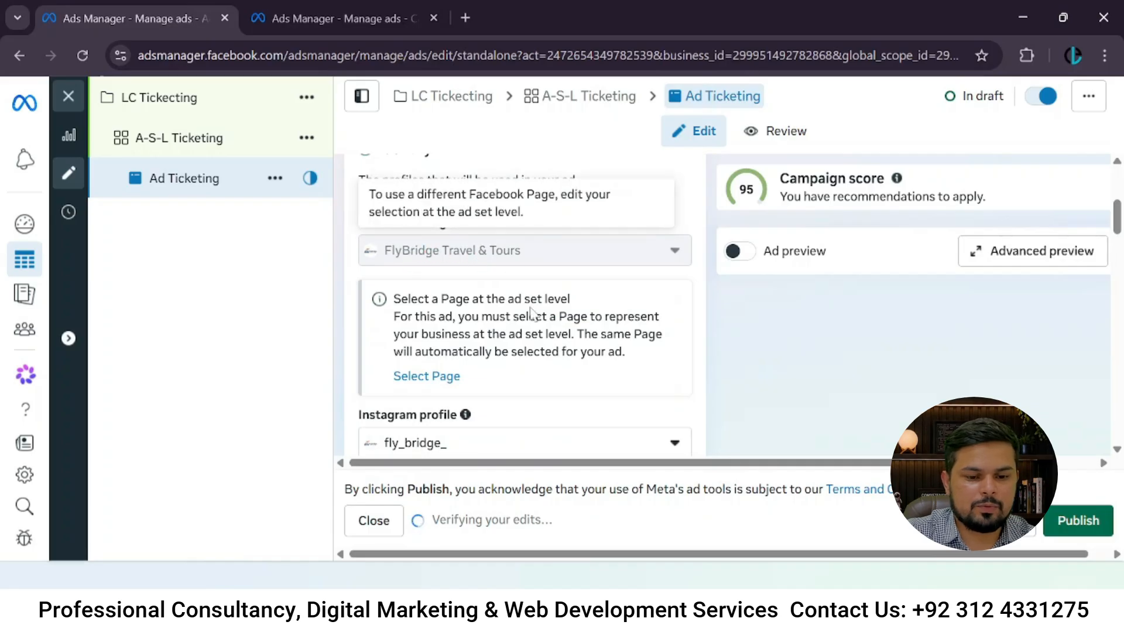
{"action": "scroll", "coordinate": [533, 314], "scroll_direction": "down", "scroll_amount": 3}
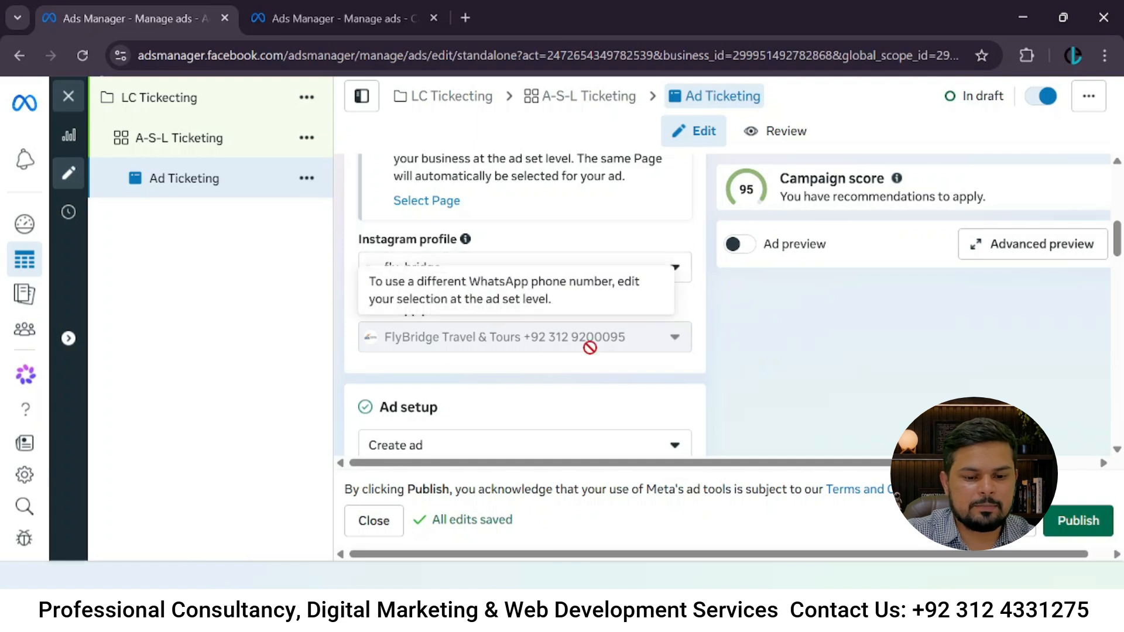
{"action": "scroll", "coordinate": [587, 375], "scroll_direction": "down", "scroll_amount": 3}
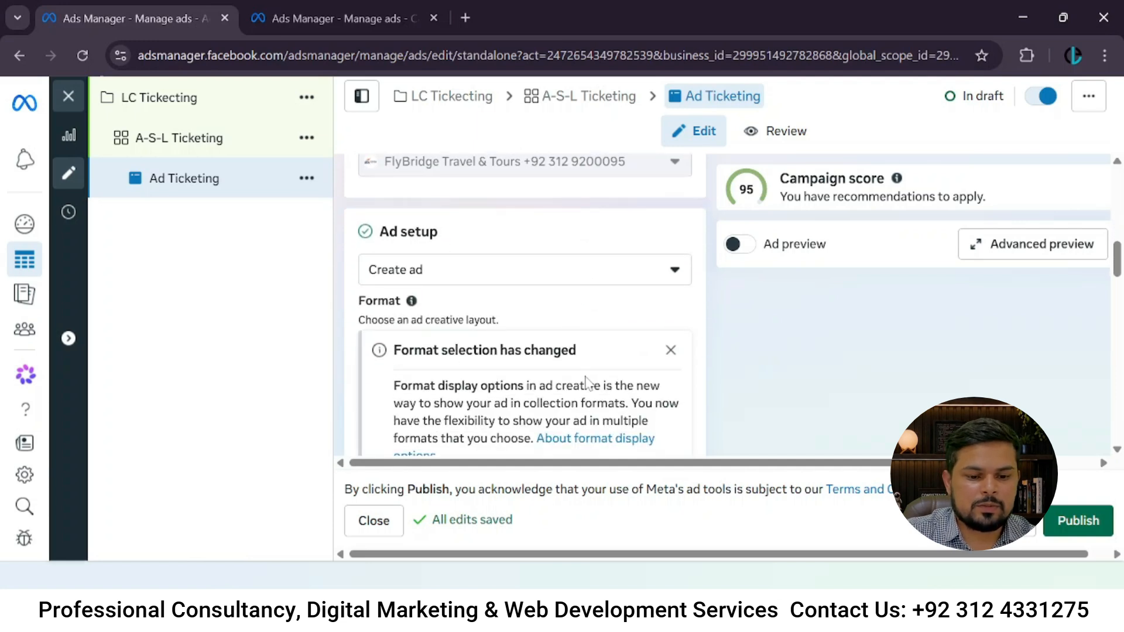
{"action": "scroll", "coordinate": [587, 380], "scroll_direction": "down", "scroll_amount": 2}
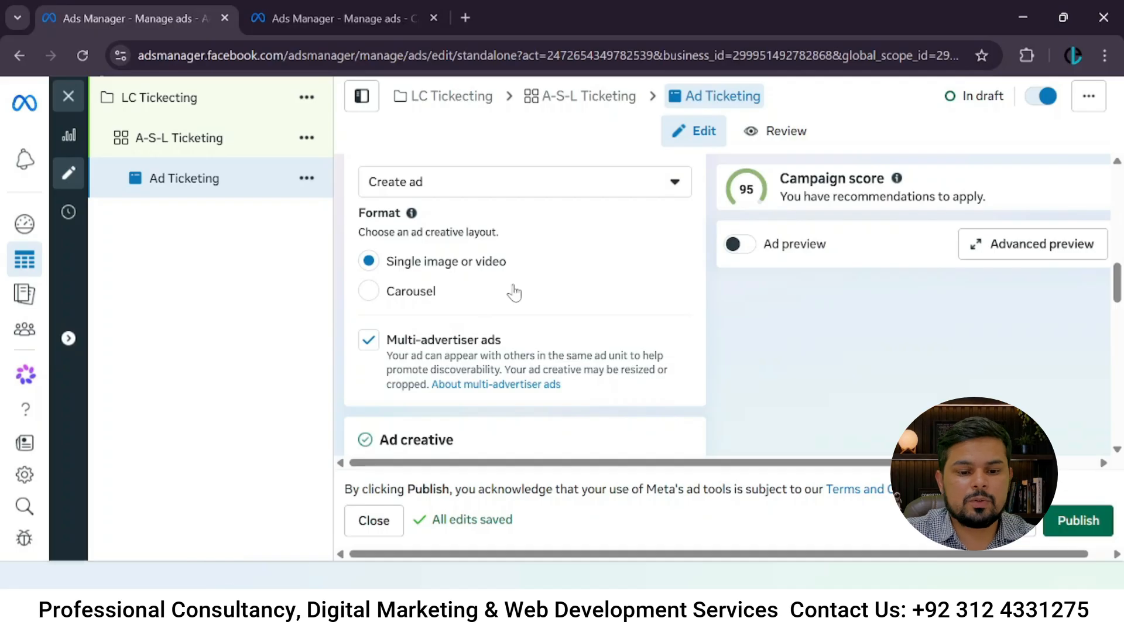
{"action": "scroll", "coordinate": [515, 292], "scroll_direction": "down", "scroll_amount": 3}
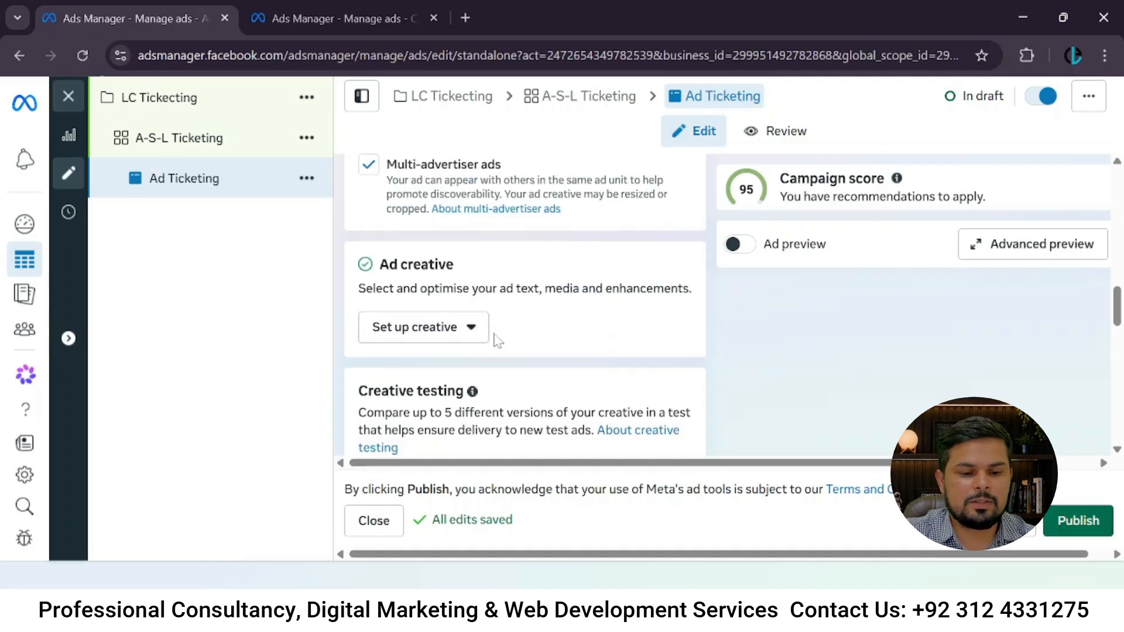
{"action": "left_click", "coordinate": [481, 331]}
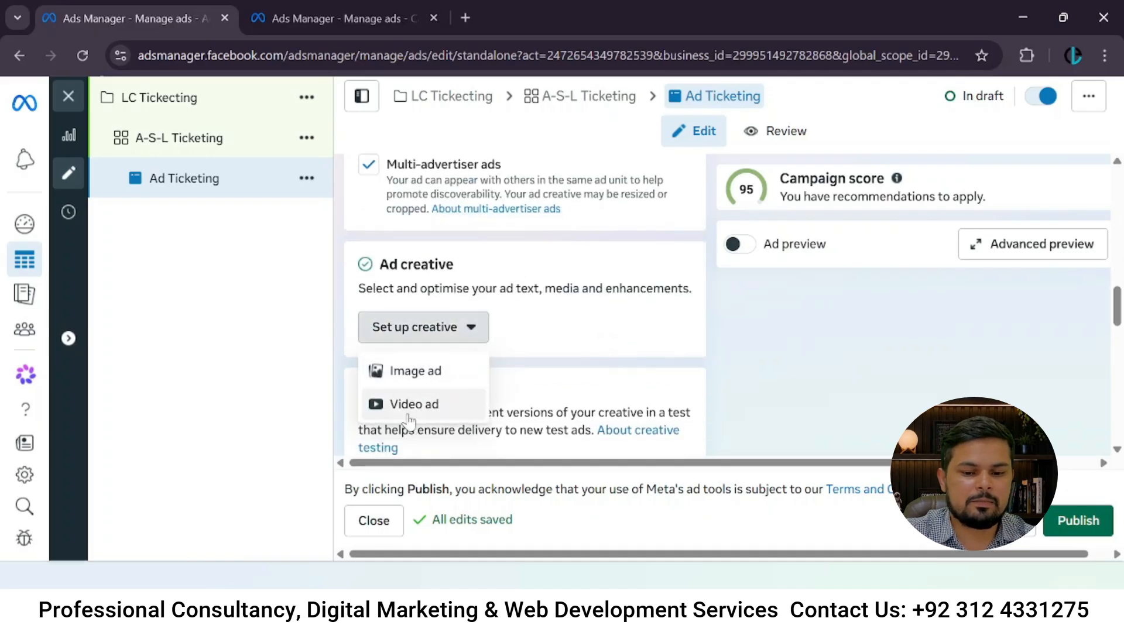
{"action": "left_click", "coordinate": [648, 362]}
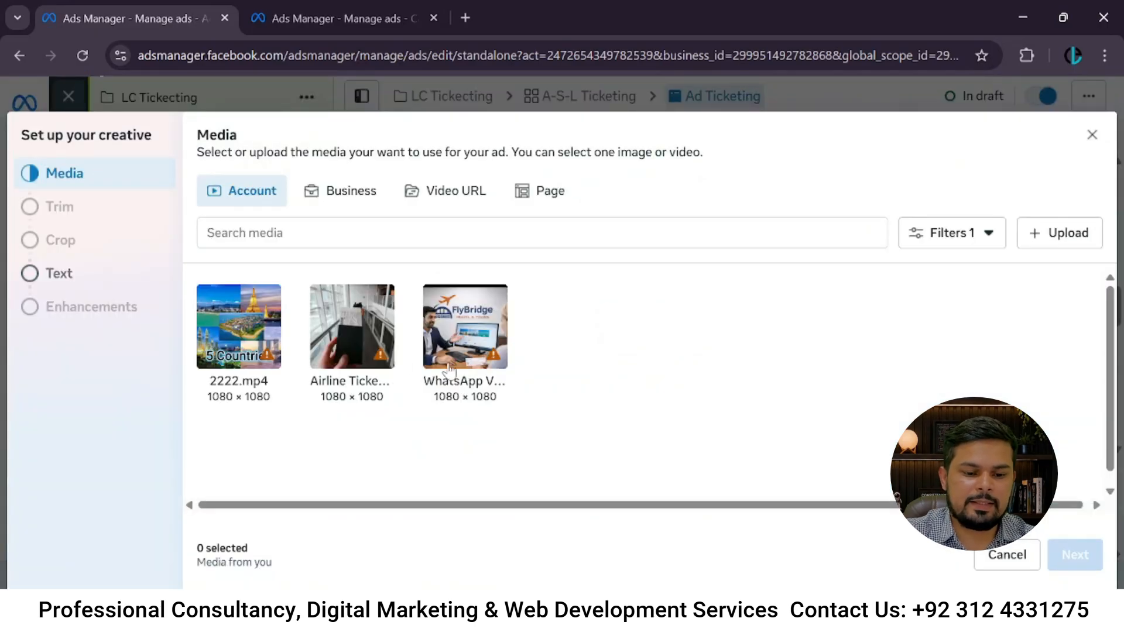
{"action": "left_click", "coordinate": [360, 348]}
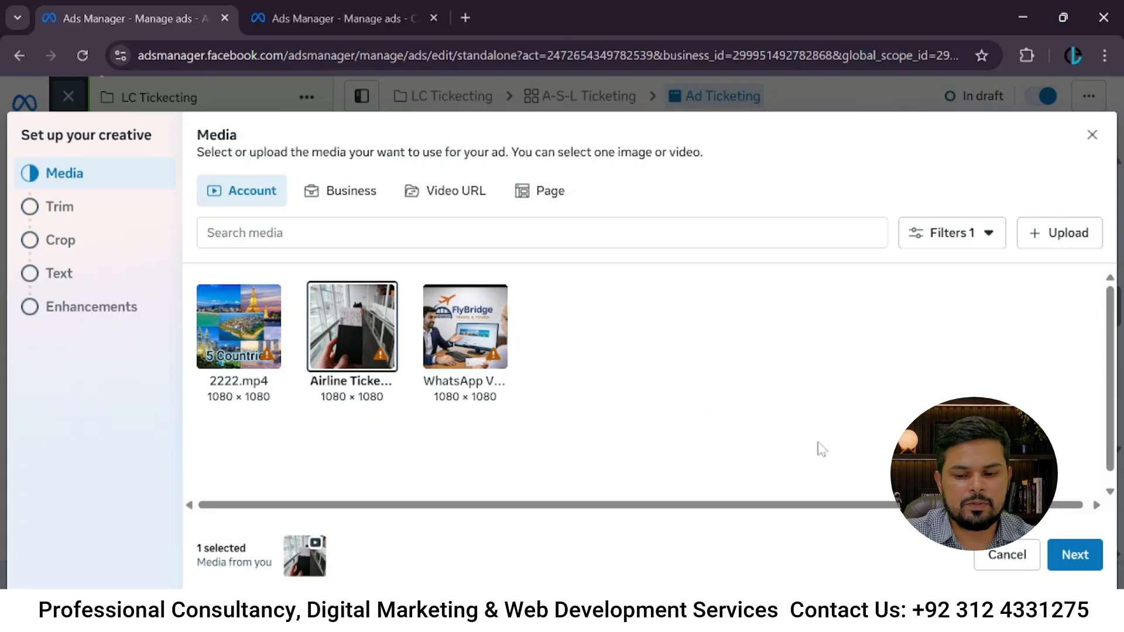
Skip trimming the video and keep the original vertical and square crops, continuing to the ad text.
{"action": "left_click", "coordinate": [1077, 556]}
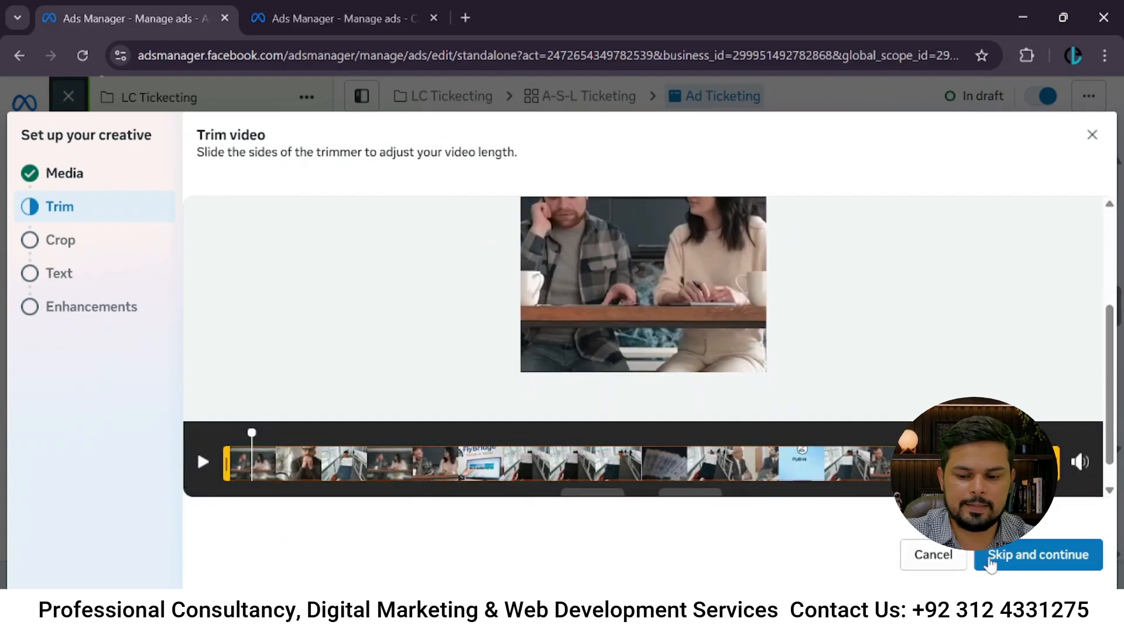
{"action": "left_click", "coordinate": [1005, 559]}
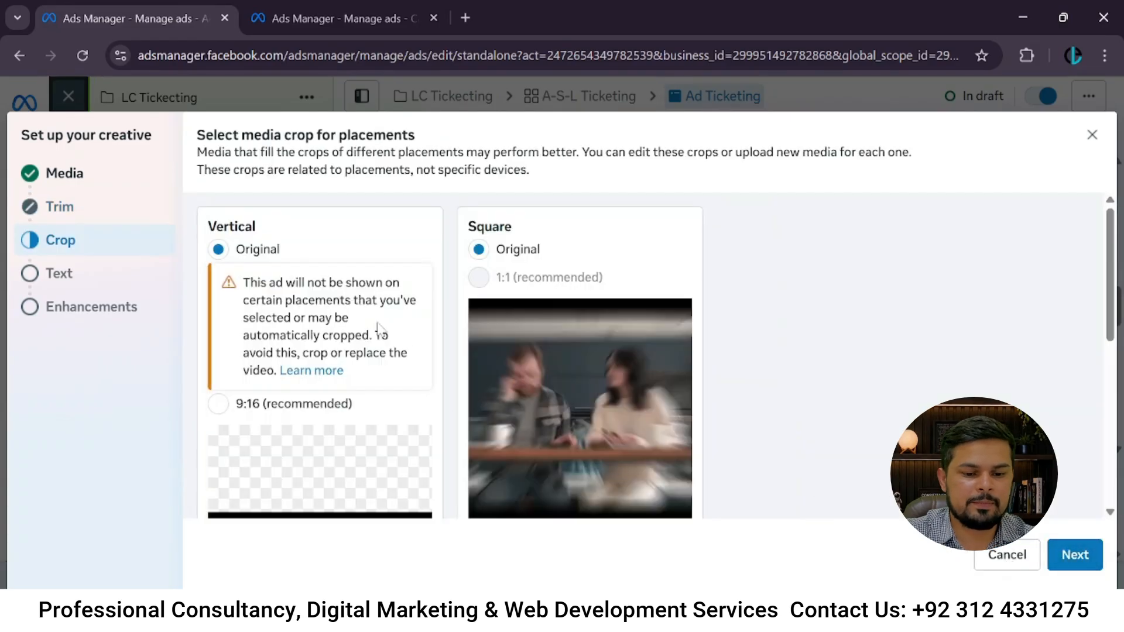
{"action": "left_click", "coordinate": [1071, 554]}
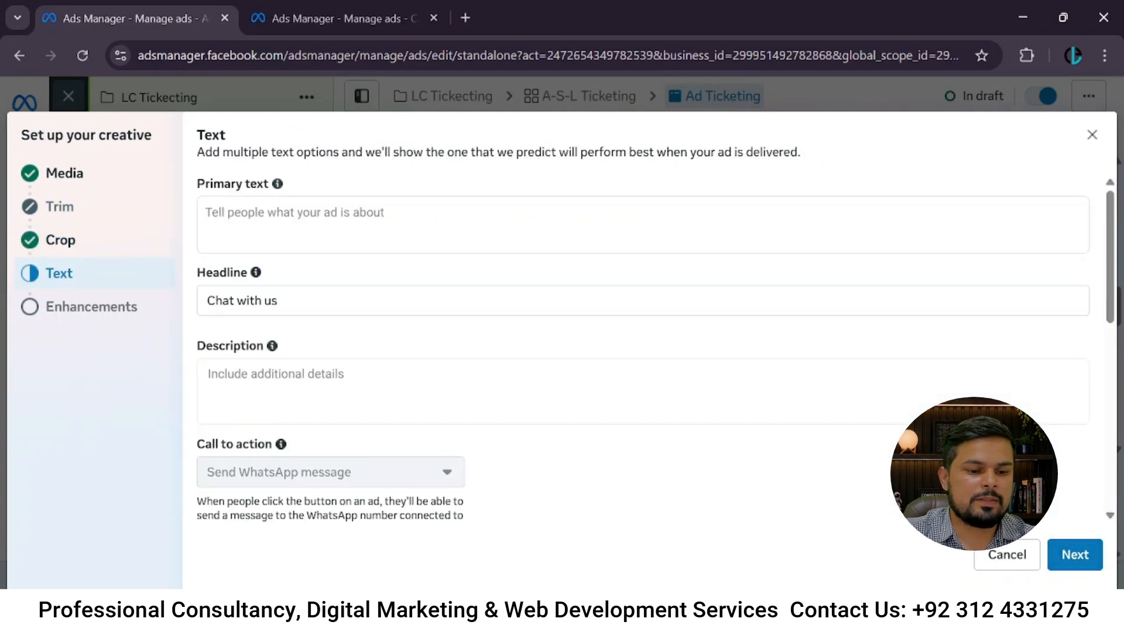
Open ChatGPT in a new tab and request five versions of primary text and description for Flybridge Travel and Tours' airline ticketing Facebook ads.
{"action": "left_click", "coordinate": [281, 225]}
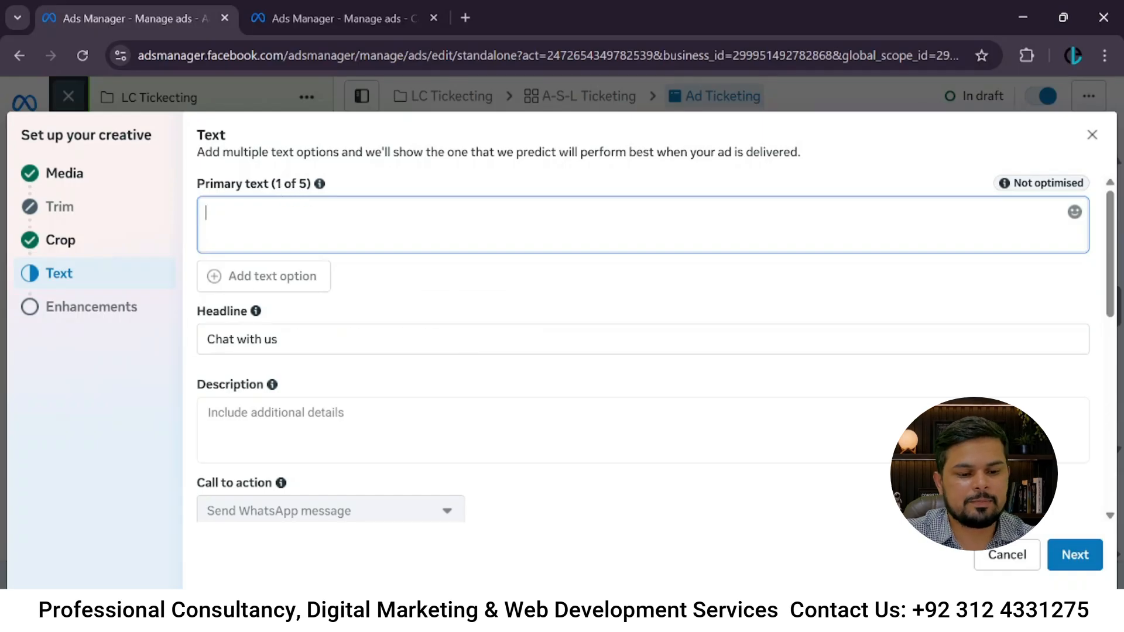
{"action": "key", "text": "ctrl+t"}
{"action": "type", "text": "chat"}
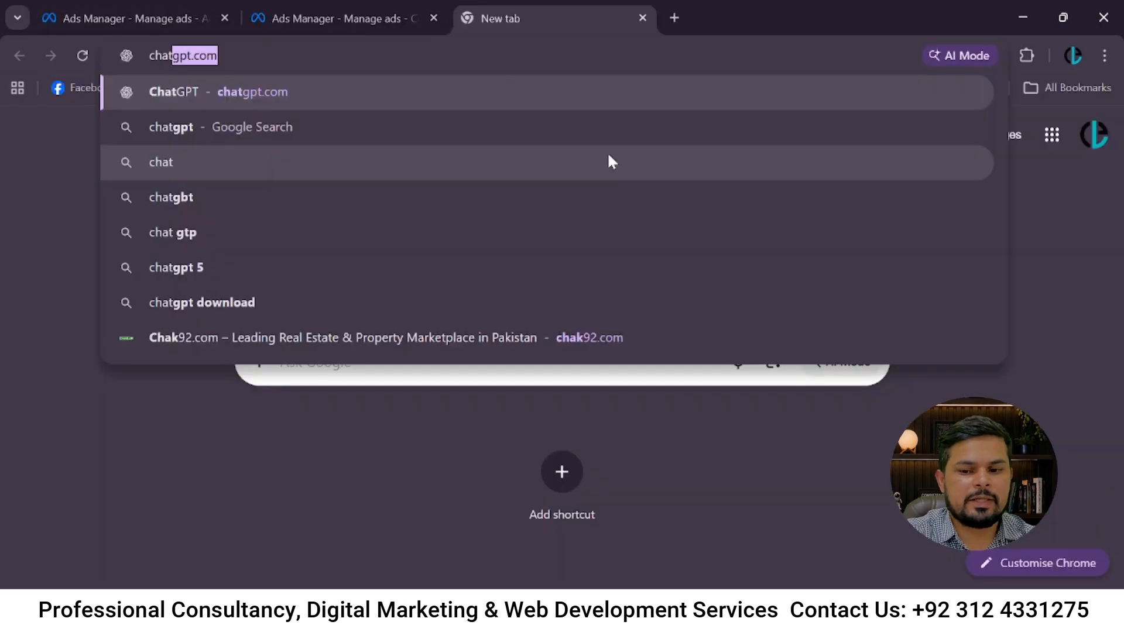
{"action": "key", "text": "Return"}
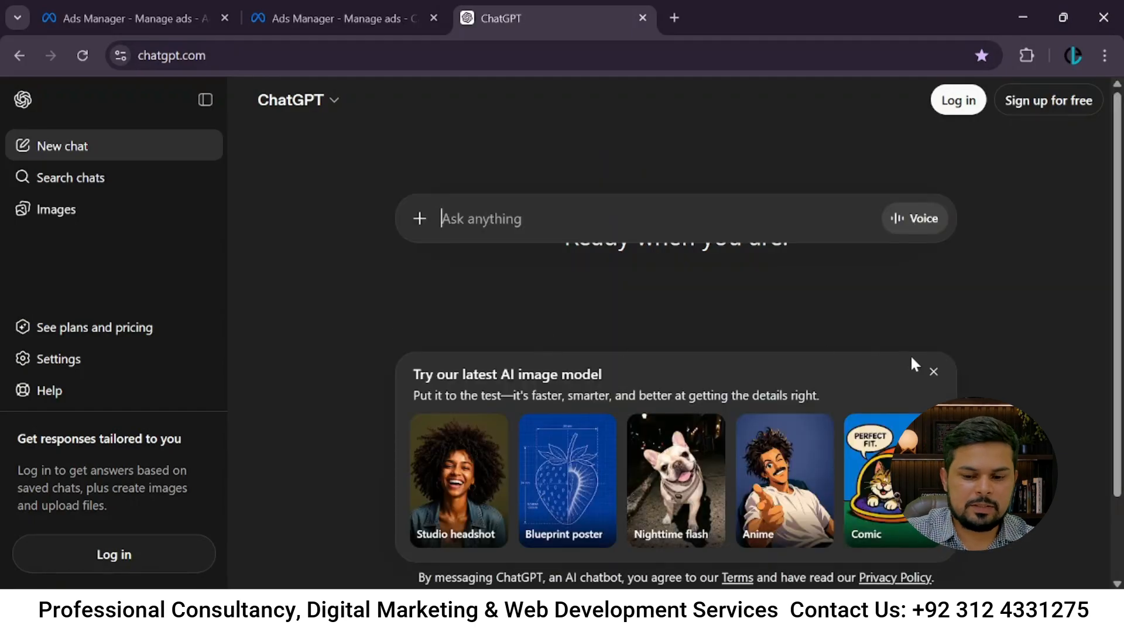
{"action": "left_click", "coordinate": [933, 372]}
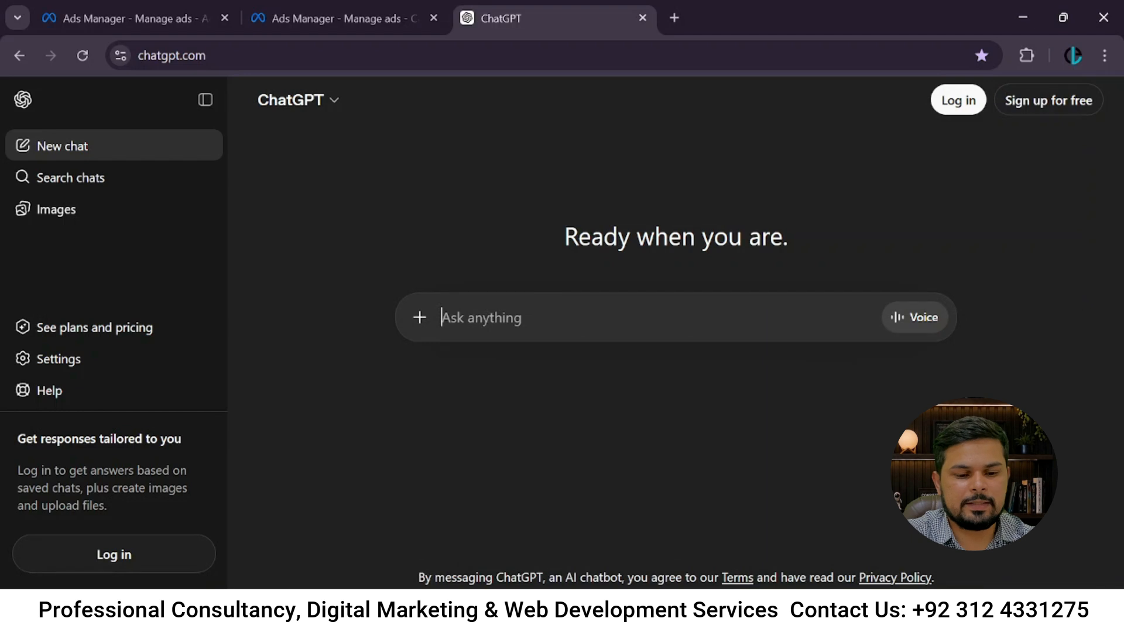
{"action": "type", "text": "my company name is flybridge travel and tours and we are offering ticketing for airline we run facebook ads give me primary text and desription 5 version"}
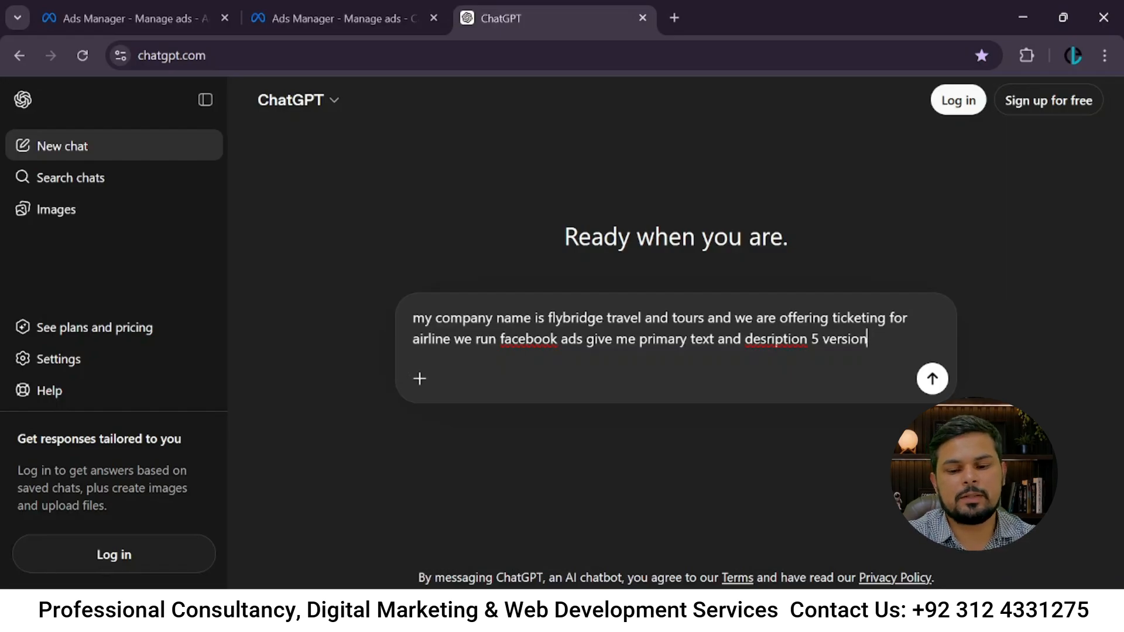
{"action": "key", "text": "Return"}
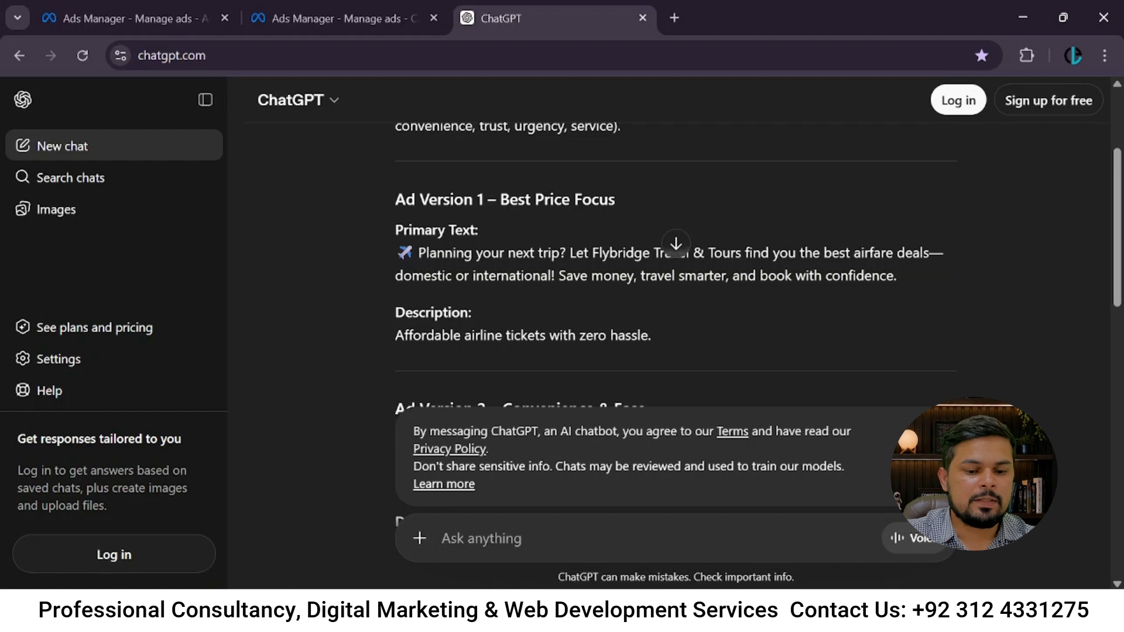
Copy the Ad Version 1 primary text from ChatGPT, without its plane emoji, into the ad's first primary text in Ads Manager.
{"action": "left_click_drag", "start_coordinate": [418, 252], "coordinate": [922, 269]}
{"action": "key", "text": "ctrl+c"}
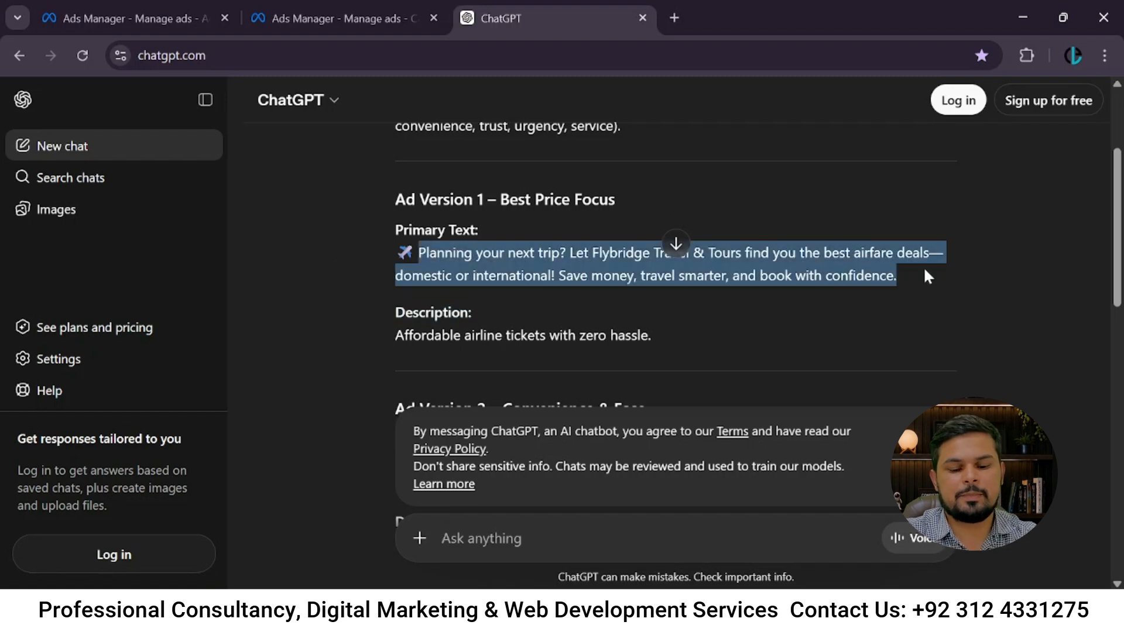
{"action": "left_click", "coordinate": [218, 9]}
{"action": "key", "text": "ctrl+v"}
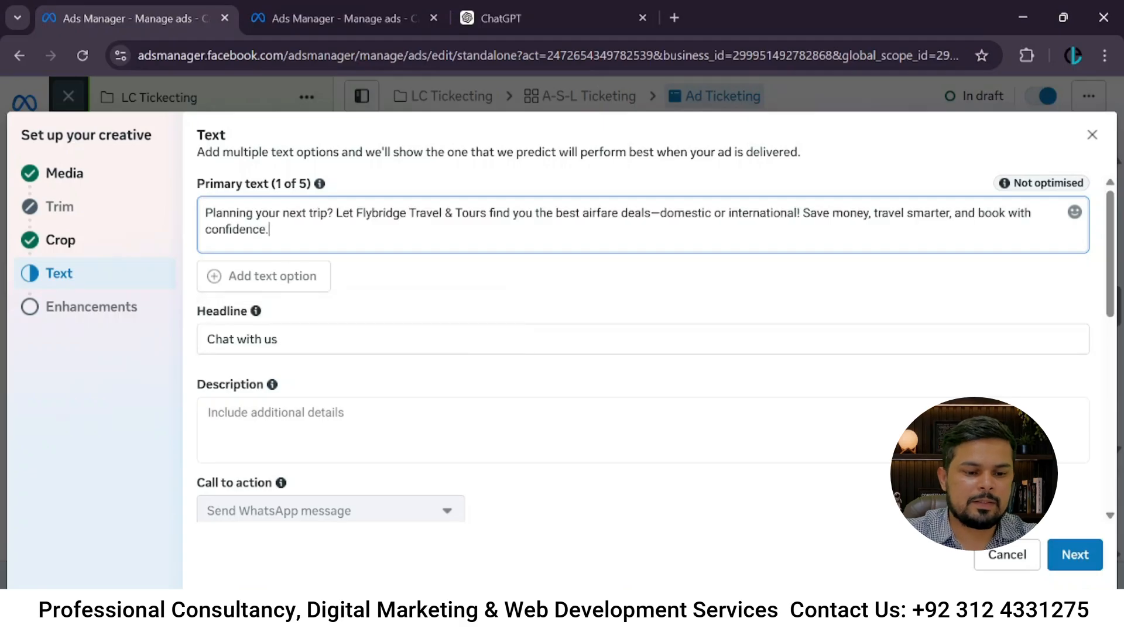
Add a second primary text option with ChatGPT's Ad Version 2 text, "Skip the stress of searching flights!...", closing the spare Ads Manager campaigns tab.
{"action": "left_click", "coordinate": [294, 283]}
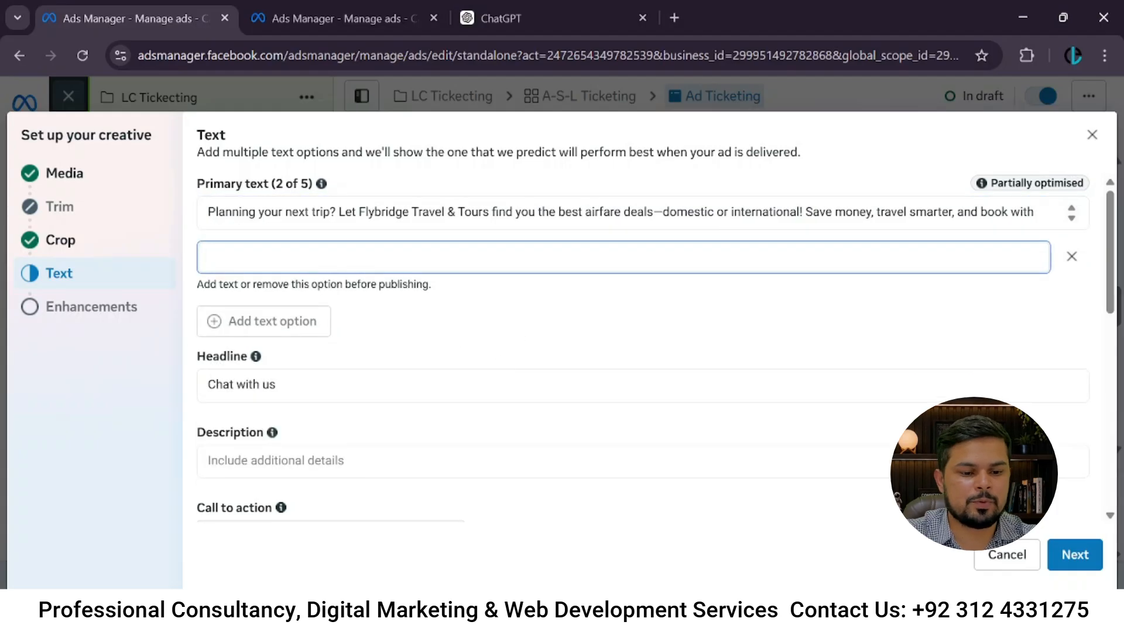
{"action": "left_click", "coordinate": [501, 18]}
{"action": "scroll", "coordinate": [565, 320], "scroll_direction": "down", "scroll_amount": 2}
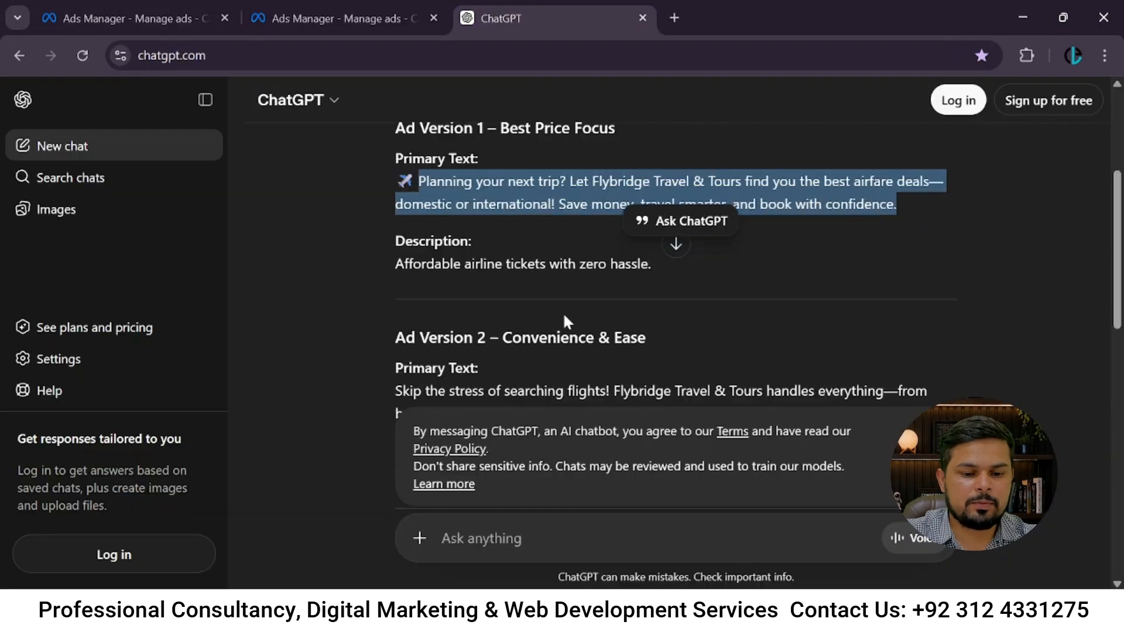
{"action": "left_click_drag", "start_coordinate": [393, 373], "coordinate": [781, 388]}
{"action": "key", "text": "ctrl+c"}
{"action": "left_click", "coordinate": [312, 7]}
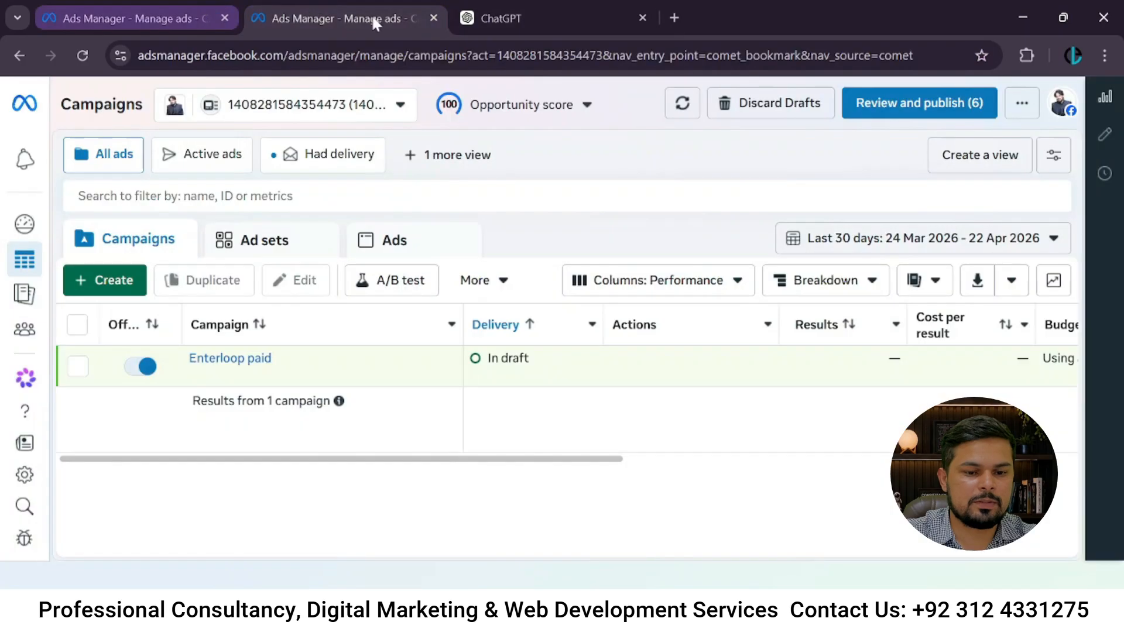
{"action": "left_click", "coordinate": [434, 18]}
{"action": "left_click", "coordinate": [162, 7]}
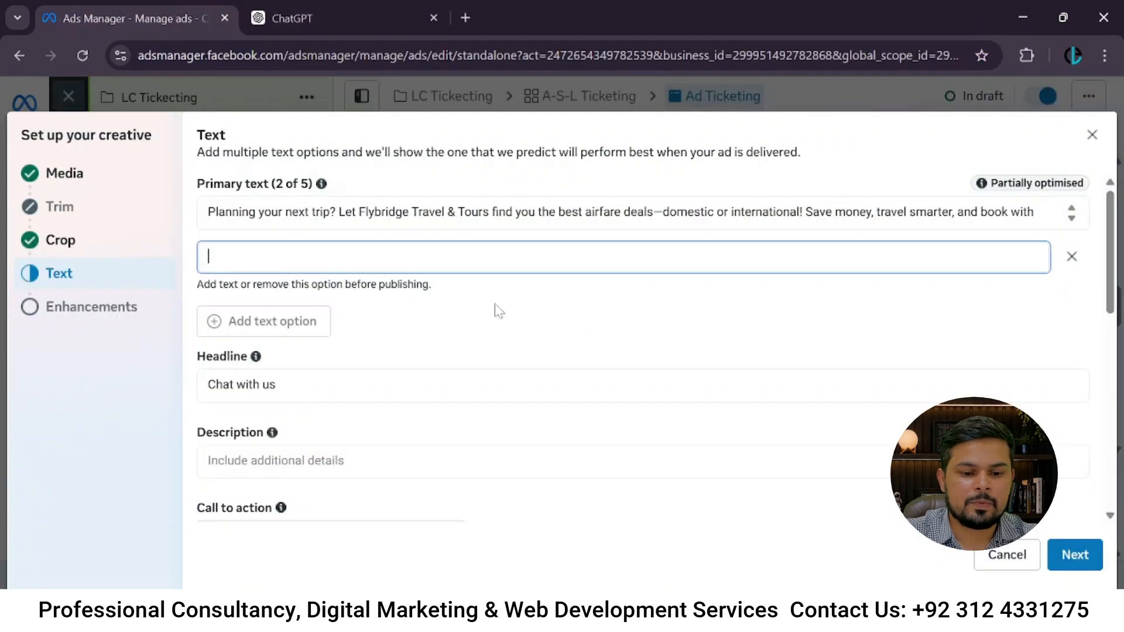
{"action": "key", "text": "ctrl+v"}
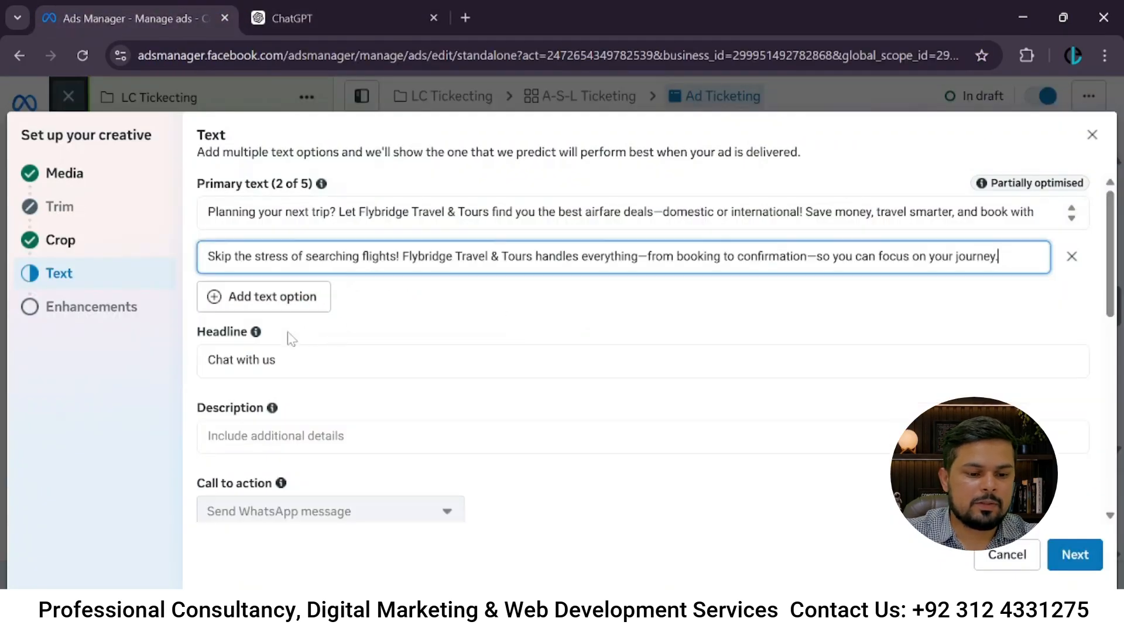
Add a third primary text option using ChatGPT's Ad Version 3 text, starting "Looking for reliable airline ticketing?".
{"action": "left_click", "coordinate": [281, 297]}
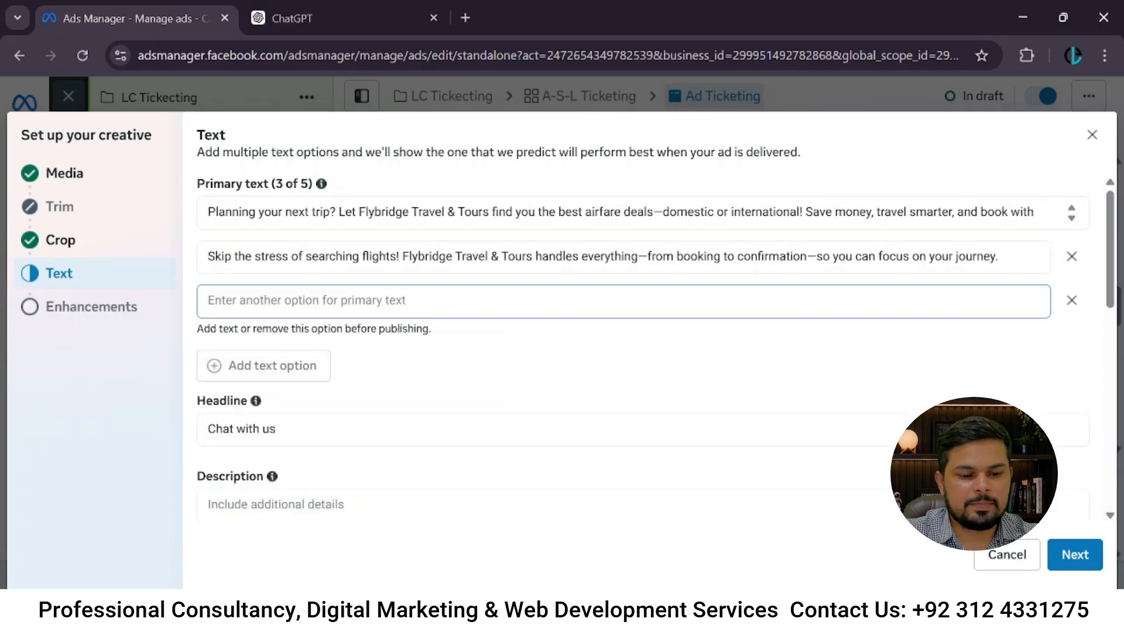
{"action": "left_click", "coordinate": [316, 13]}
{"action": "scroll", "coordinate": [605, 251], "scroll_direction": "down", "scroll_amount": 3}
{"action": "scroll", "coordinate": [605, 254], "scroll_direction": "down", "scroll_amount": 2}
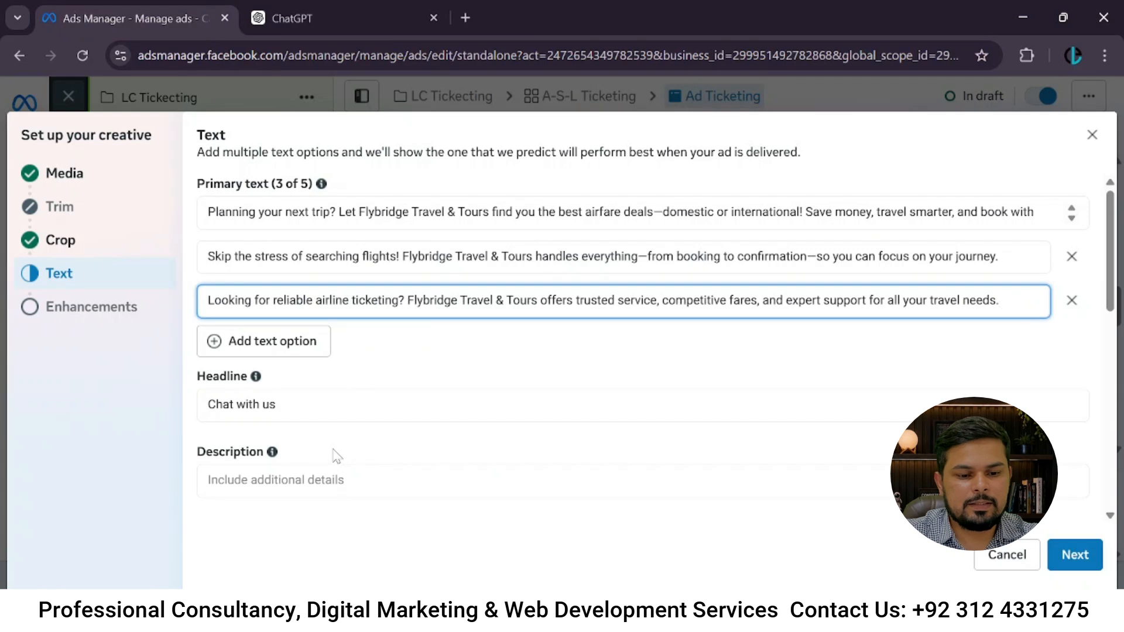
Copy the Ad Version 1 description from ChatGPT into the ad's description: "Affordable airline tickets with zero hassle.".
{"action": "left_click", "coordinate": [343, 10]}
{"action": "scroll", "coordinate": [600, 331], "scroll_direction": "down", "scroll_amount": 2}
{"action": "scroll", "coordinate": [599, 332], "scroll_direction": "up", "scroll_amount": 7}
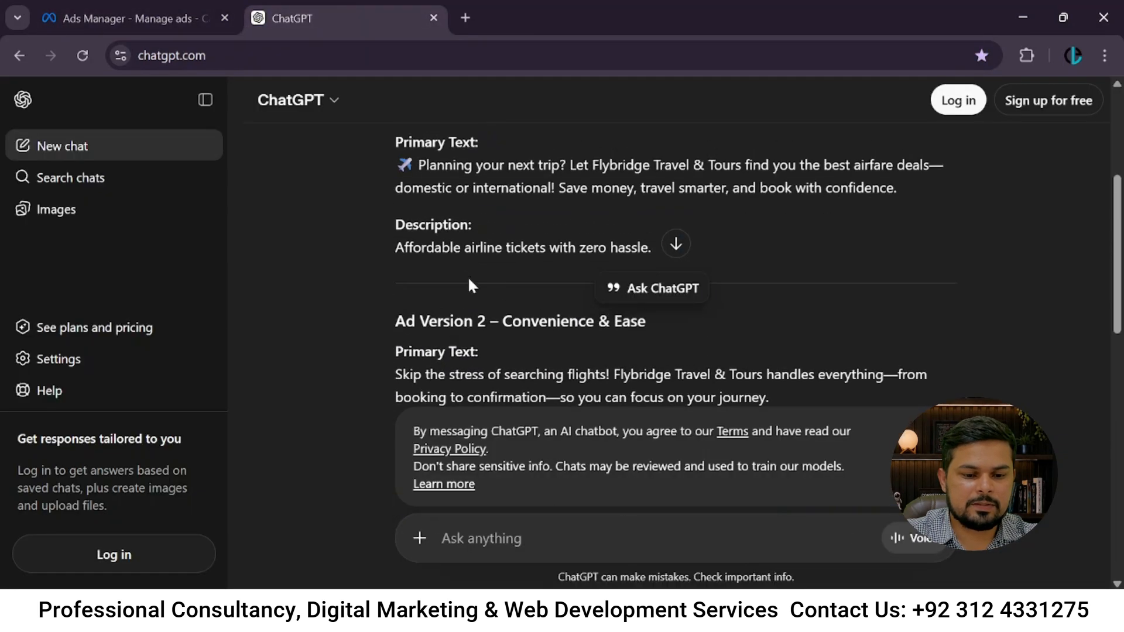
{"action": "left_click_drag", "start_coordinate": [396, 248], "coordinate": [598, 258]}
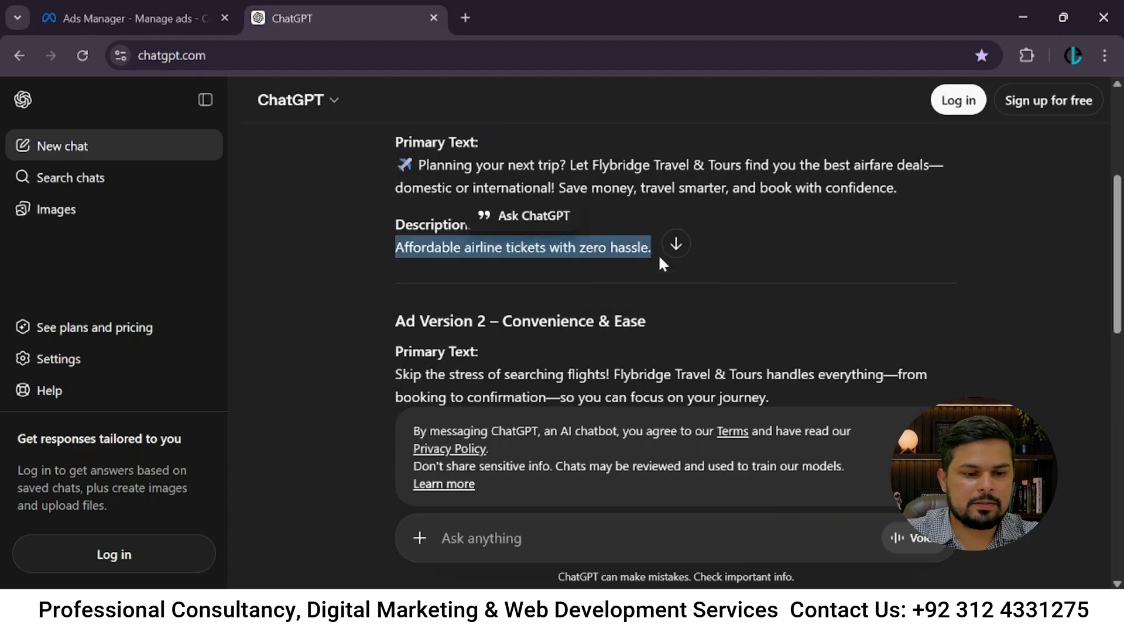
{"action": "left_click", "coordinate": [184, 13]}
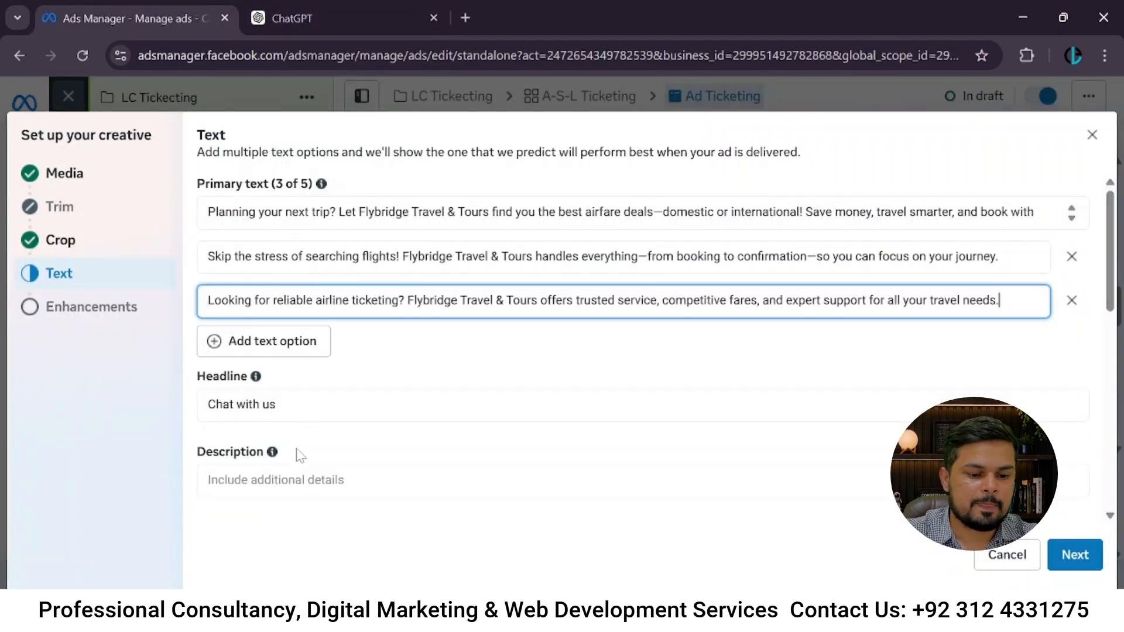
{"action": "left_click", "coordinate": [297, 479]}
{"action": "type", "text": "Affordable airline tickets with zero hassle."}
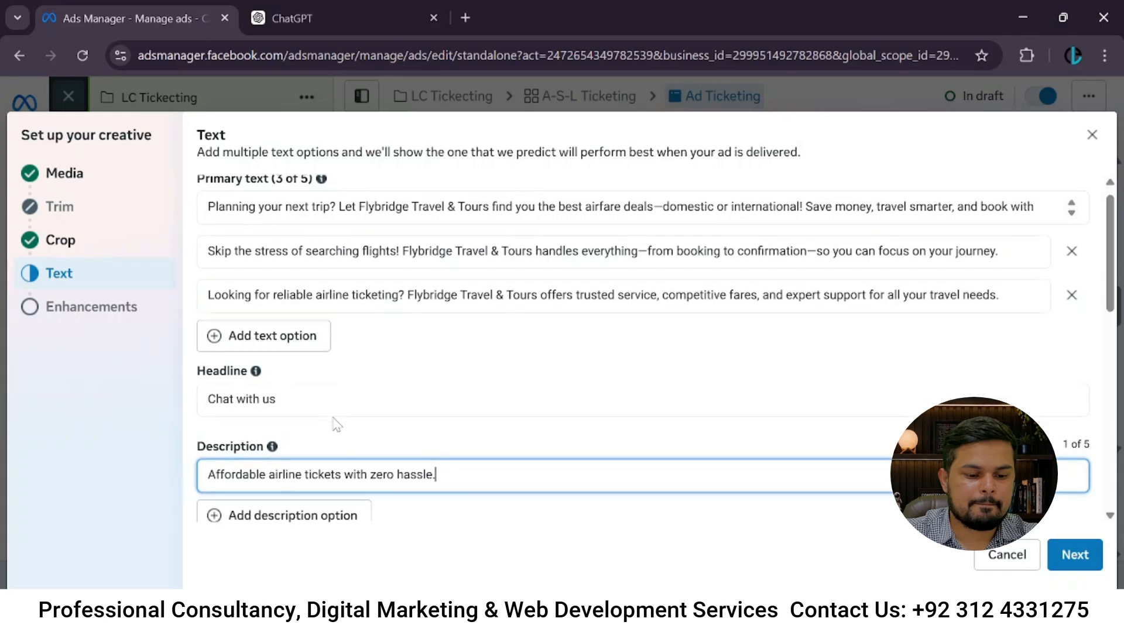
Add a second description option with ChatGPT's Ad Version 2 description, "Easy, fast, and reliable flight bookings.".
{"action": "scroll", "coordinate": [334, 421], "scroll_direction": "down", "scroll_amount": 3}
{"action": "left_click", "coordinate": [301, 343]}
{"action": "left_click", "coordinate": [351, 18]}
{"action": "scroll", "coordinate": [475, 273], "scroll_direction": "down", "scroll_amount": 2}
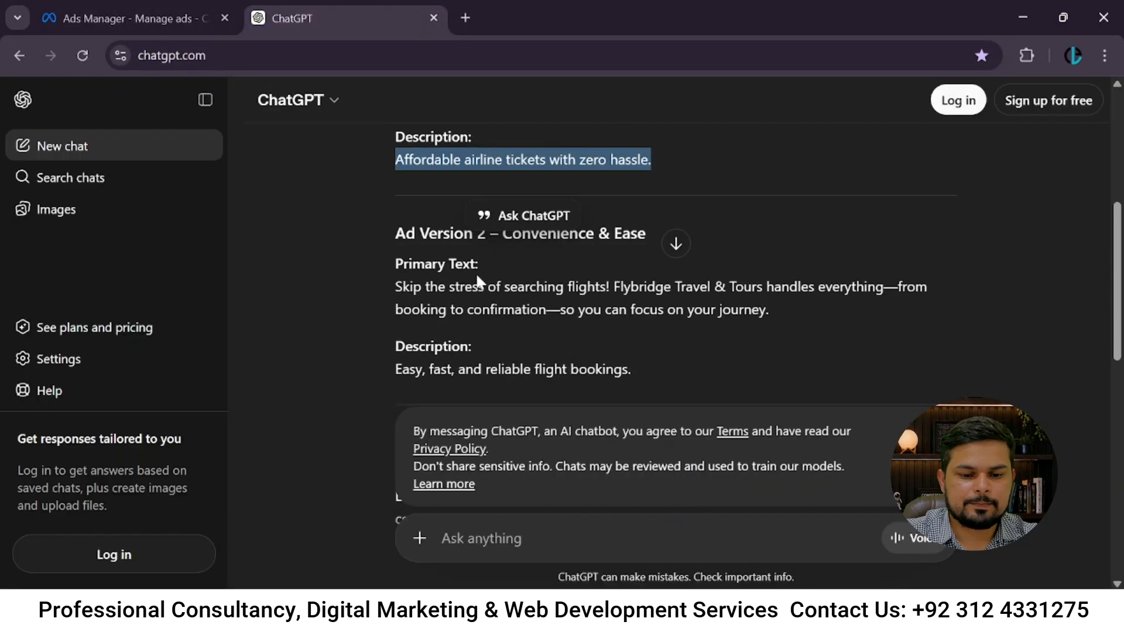
{"action": "left_click_drag", "start_coordinate": [394, 369], "coordinate": [661, 366]}
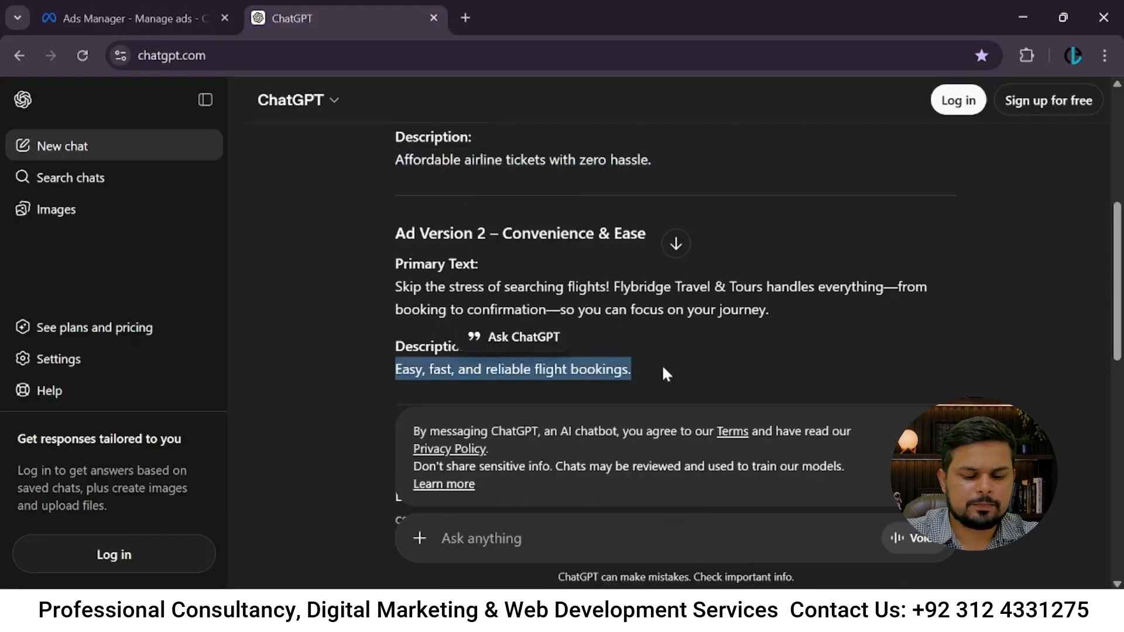
{"action": "left_click", "coordinate": [22, 9]}
{"action": "left_click", "coordinate": [164, 18]}
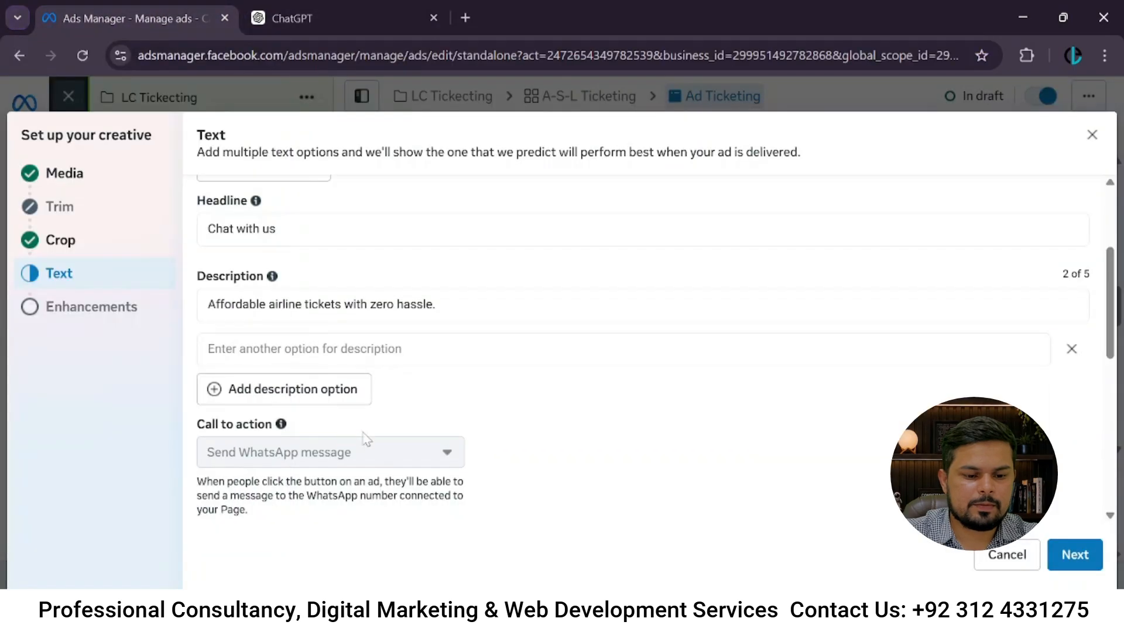
{"action": "left_click", "coordinate": [345, 349]}
Add a third description option with ChatGPT's Ad Version 3 description, "Your trusted travel partner.".
{"action": "left_click", "coordinate": [327, 397]}
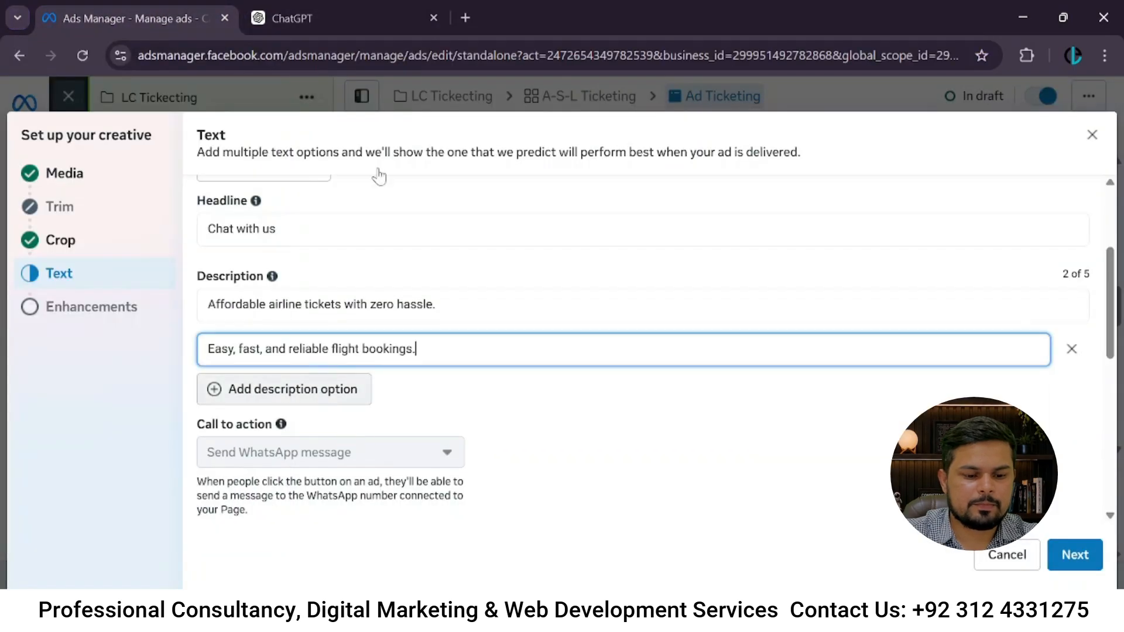
{"action": "left_click", "coordinate": [380, 15]}
{"action": "scroll", "coordinate": [638, 261], "scroll_direction": "down", "scroll_amount": 3}
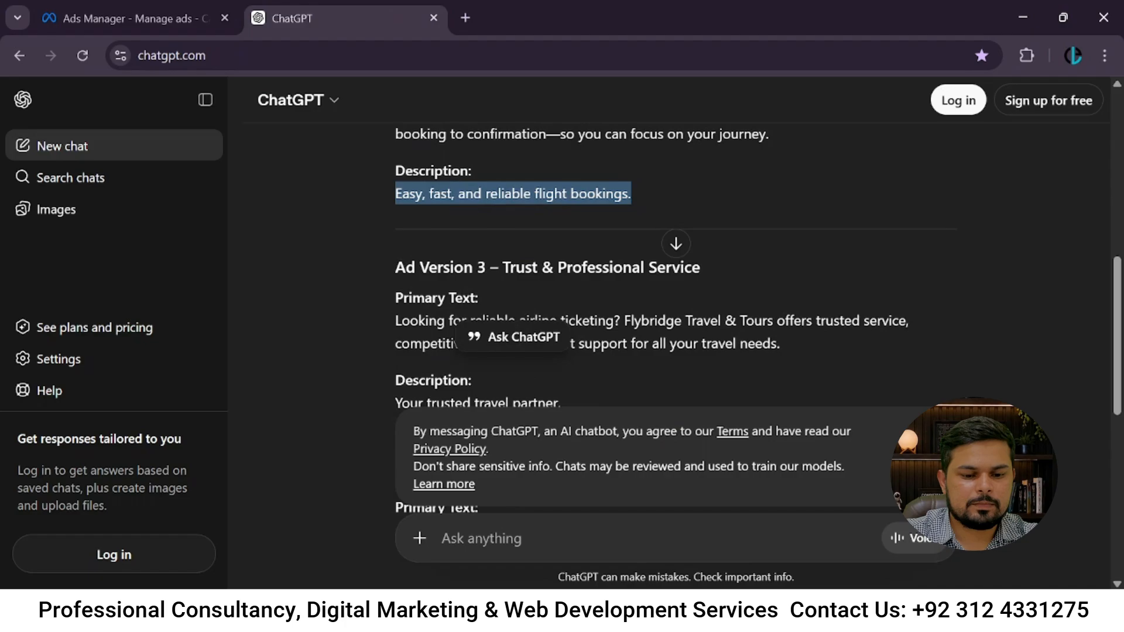
{"action": "scroll", "coordinate": [418, 353], "scroll_direction": "down", "scroll_amount": 2}
{"action": "left_click_drag", "start_coordinate": [381, 326], "coordinate": [606, 316]}
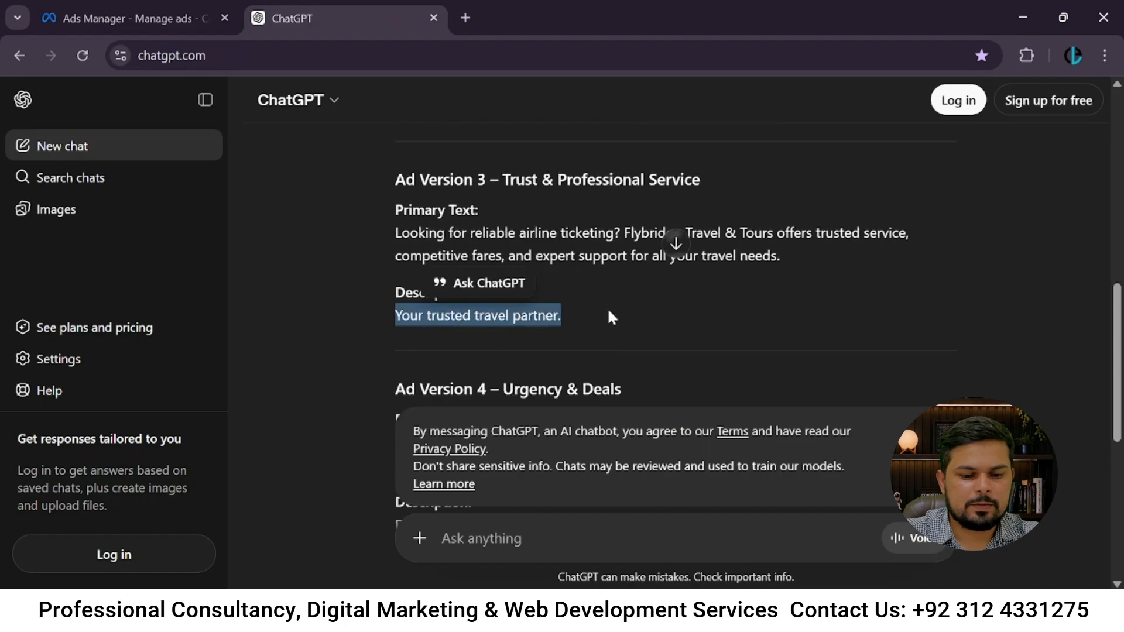
{"action": "left_click", "coordinate": [196, 13]}
{"action": "left_click", "coordinate": [308, 403]}
Continue past the text settings, accept the Advantage+ creative enhancements and finish the creative setup.
{"action": "scroll", "coordinate": [757, 467], "scroll_direction": "down", "scroll_amount": 3}
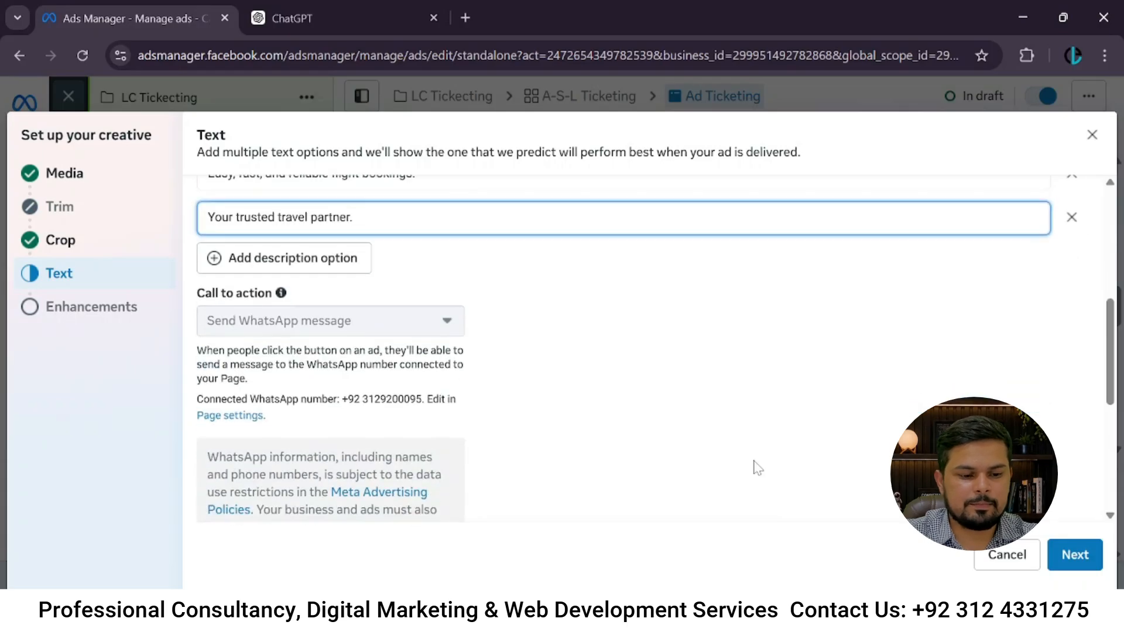
{"action": "scroll", "coordinate": [757, 467], "scroll_direction": "down", "scroll_amount": 5}
{"action": "left_click", "coordinate": [1073, 560]}
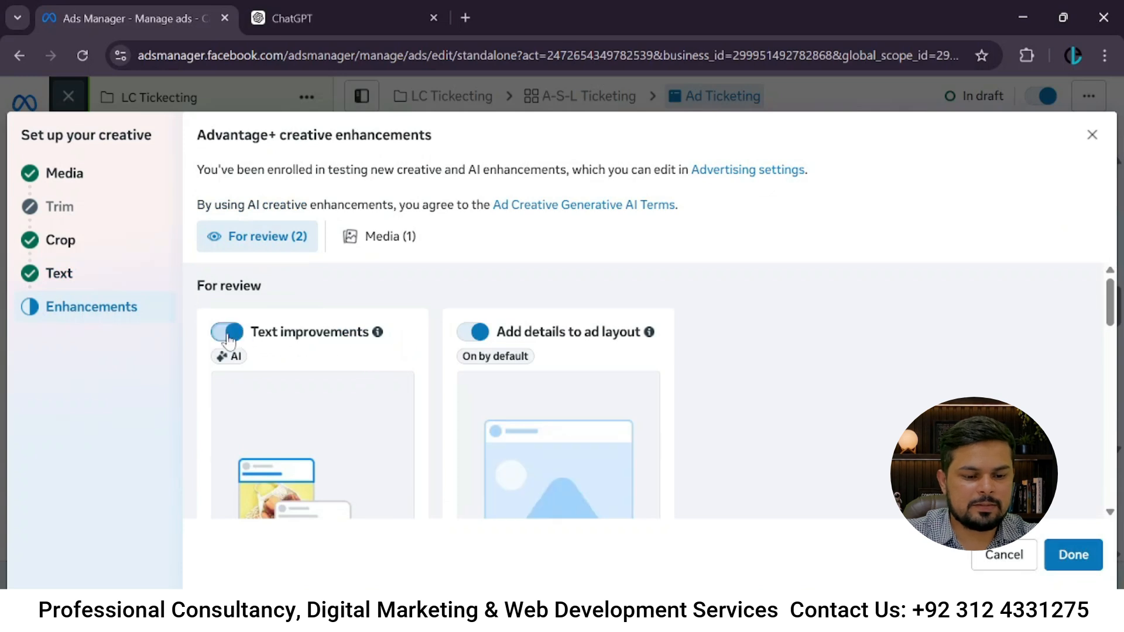
{"action": "scroll", "coordinate": [777, 449], "scroll_direction": "down", "scroll_amount": 3}
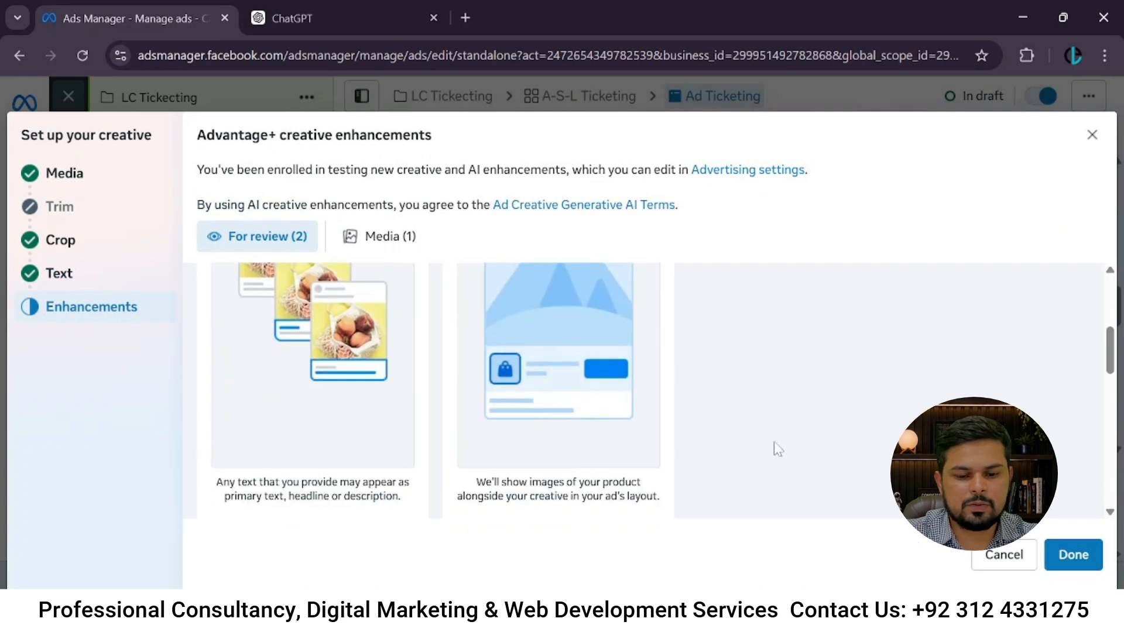
{"action": "left_click", "coordinate": [1075, 563]}
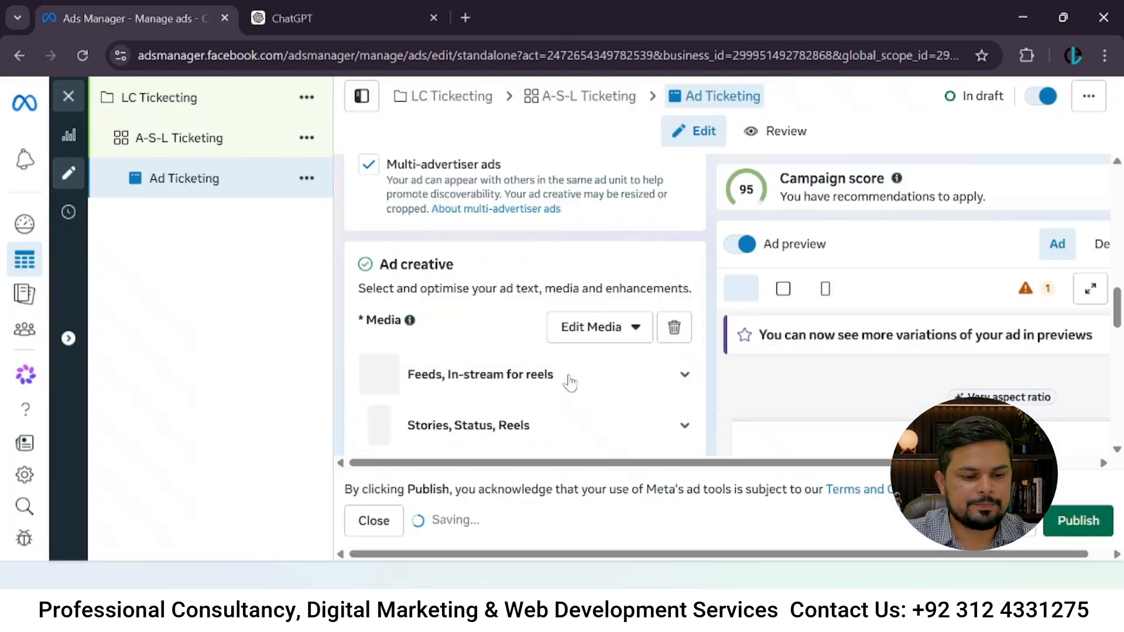
Examine the ad previews for the different placements, including the Instagram feed, and check how the video and text appear.
{"action": "scroll", "coordinate": [915, 283], "scroll_direction": "down", "scroll_amount": 1}
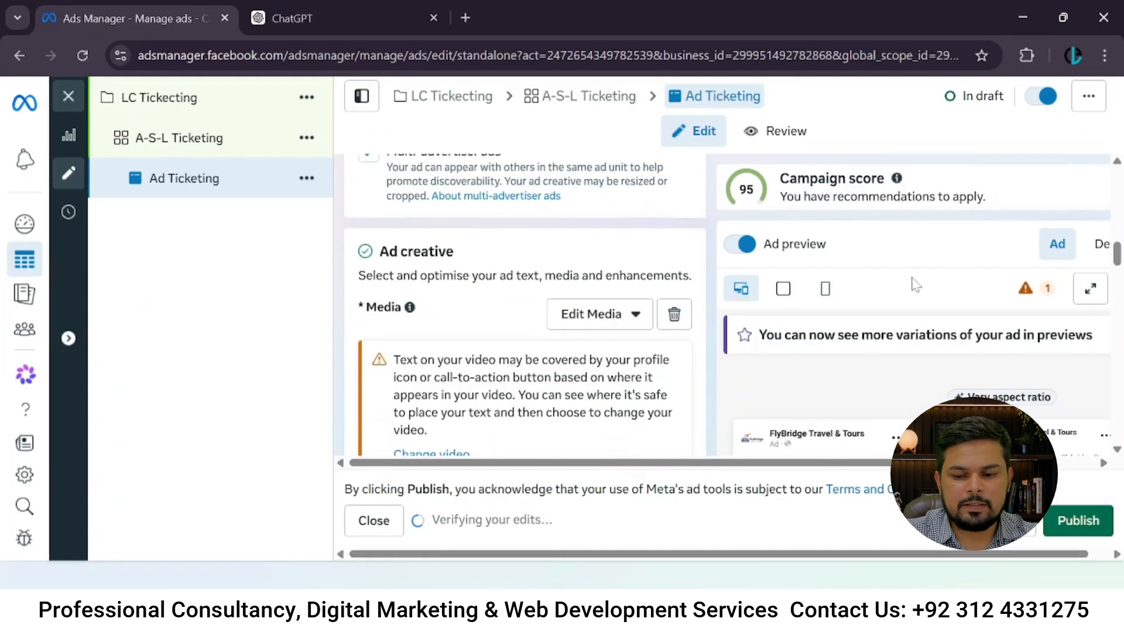
{"action": "scroll", "coordinate": [921, 381], "scroll_direction": "down", "scroll_amount": 1}
{"action": "scroll", "coordinate": [920, 380], "scroll_direction": "down", "scroll_amount": 1}
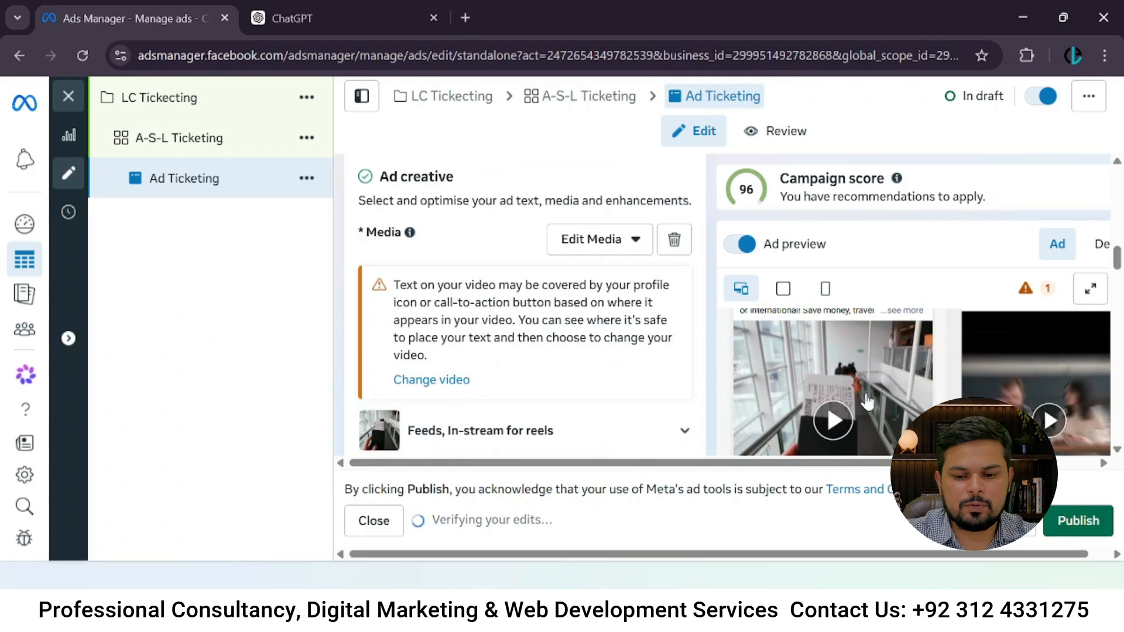
{"action": "scroll", "coordinate": [867, 401], "scroll_direction": "down", "scroll_amount": 3}
{"action": "scroll", "coordinate": [870, 400], "scroll_direction": "down", "scroll_amount": 1}
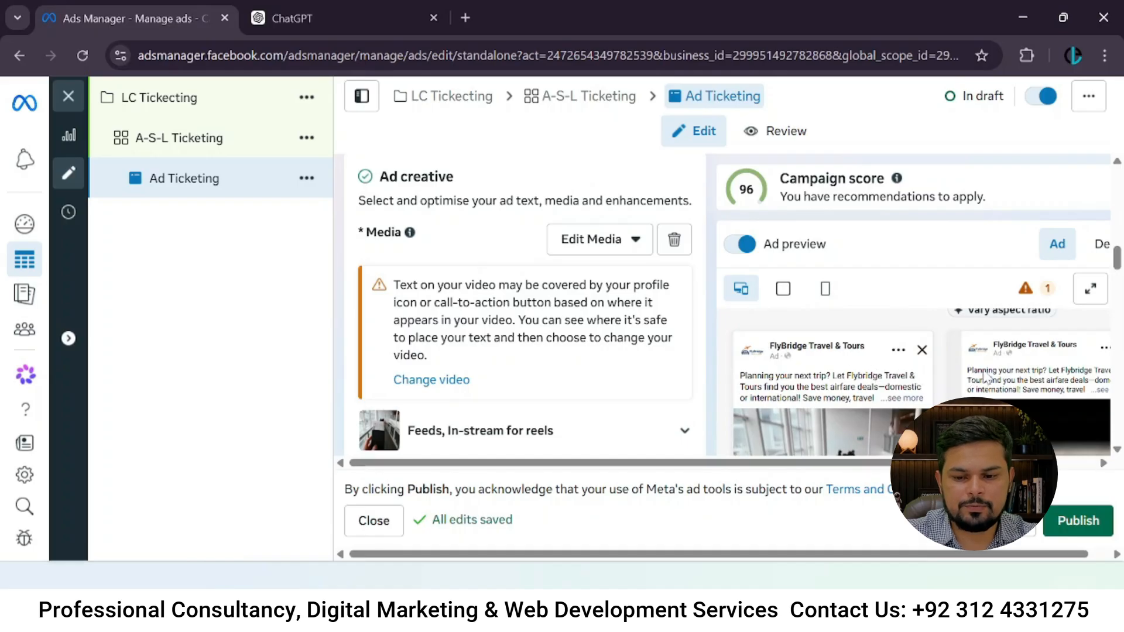
{"action": "scroll", "coordinate": [985, 377], "scroll_direction": "down", "scroll_amount": 5}
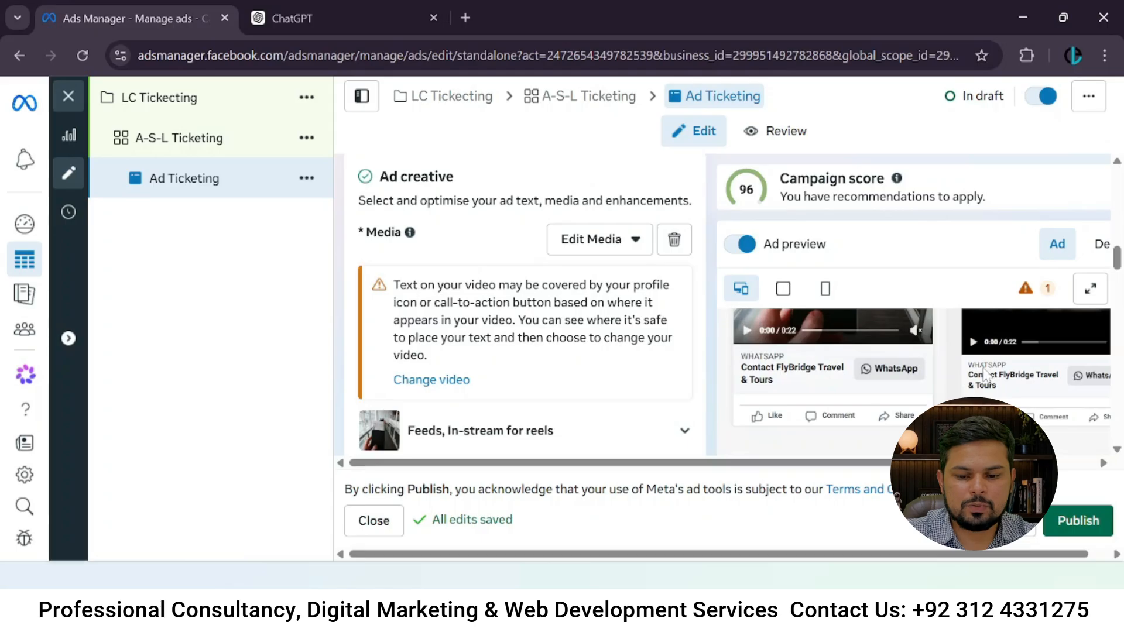
{"action": "scroll", "coordinate": [974, 376], "scroll_direction": "down", "scroll_amount": 2}
{"action": "scroll", "coordinate": [974, 375], "scroll_direction": "up", "scroll_amount": 1}
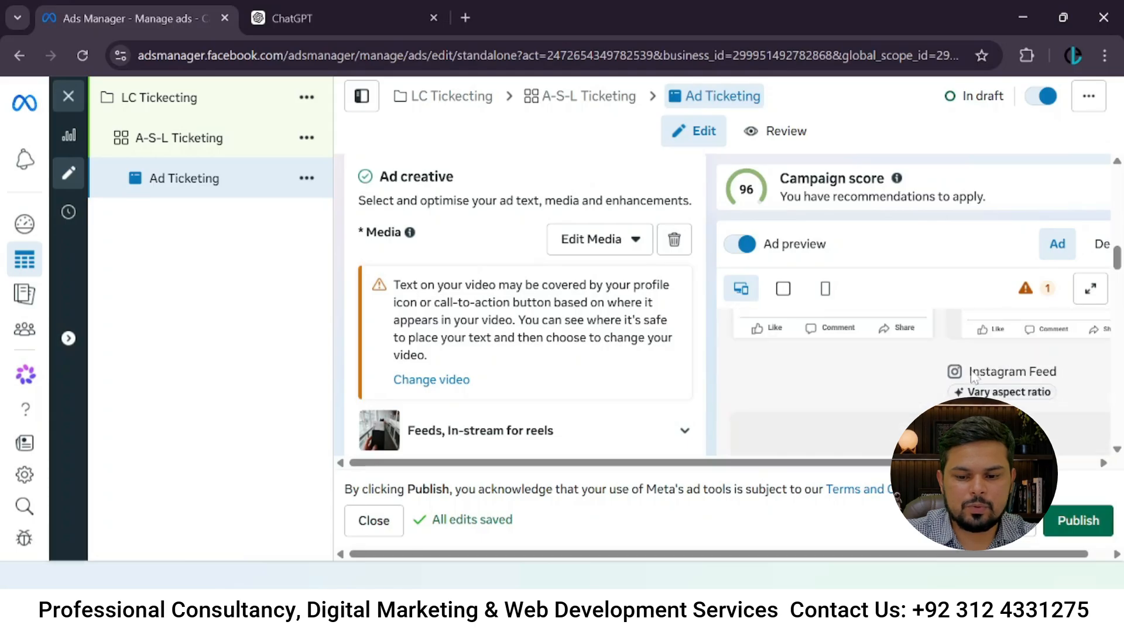
{"action": "mouse_move", "coordinate": [949, 396]}
{"action": "scroll", "coordinate": [971, 389], "scroll_direction": "down", "scroll_amount": 4}
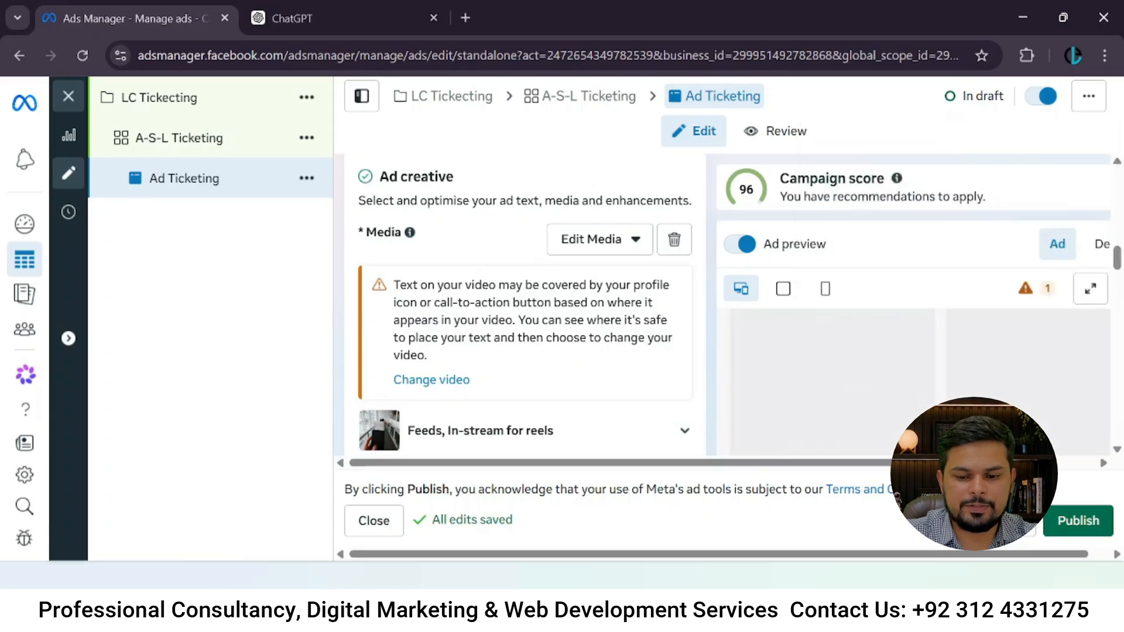
Review the ad creative section, checking the media, primary texts, headline, descriptions and WhatsApp call-to-action settings.
{"action": "scroll", "coordinate": [838, 377], "scroll_direction": "down", "scroll_amount": 4}
{"action": "scroll", "coordinate": [843, 384], "scroll_direction": "up", "scroll_amount": 5}
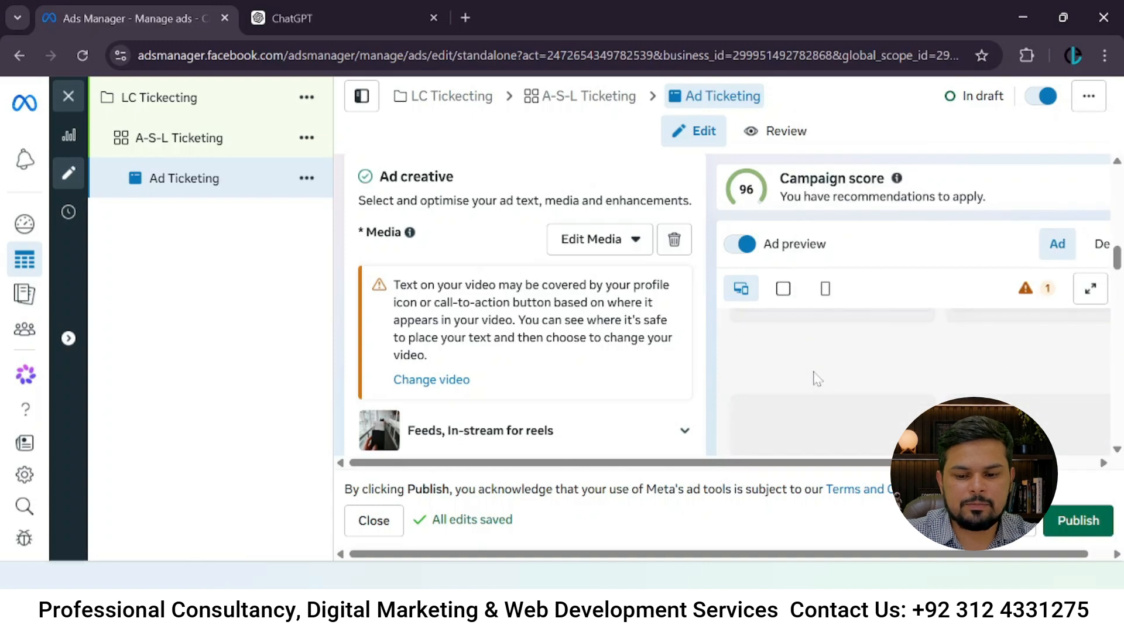
{"action": "scroll", "coordinate": [817, 380], "scroll_direction": "down", "scroll_amount": 3}
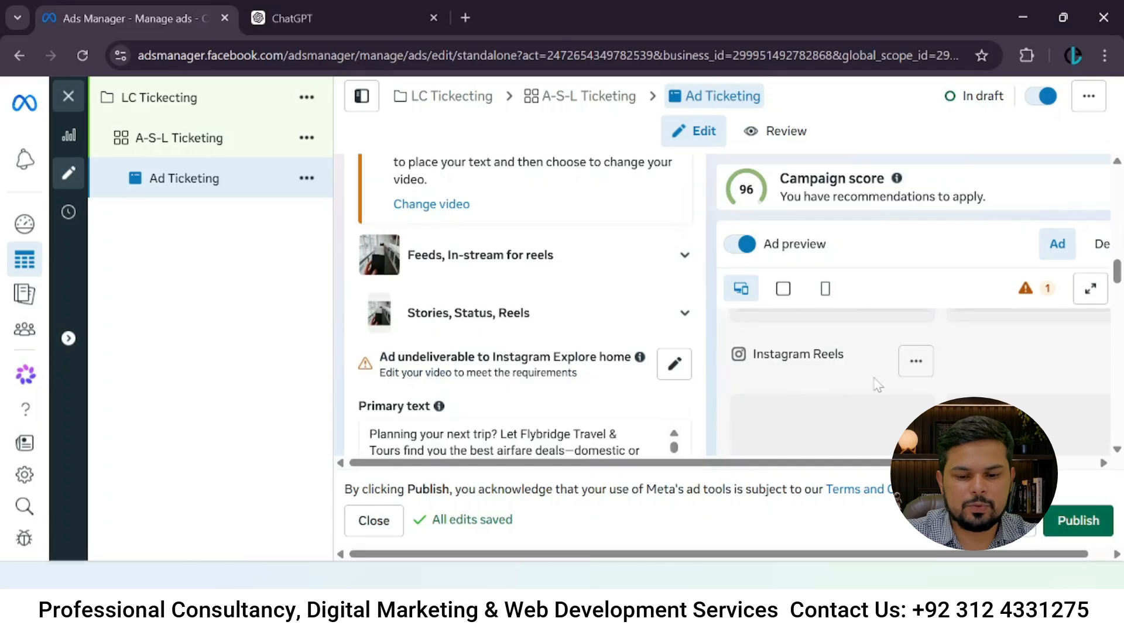
{"action": "scroll", "coordinate": [513, 359], "scroll_direction": "down", "scroll_amount": 5}
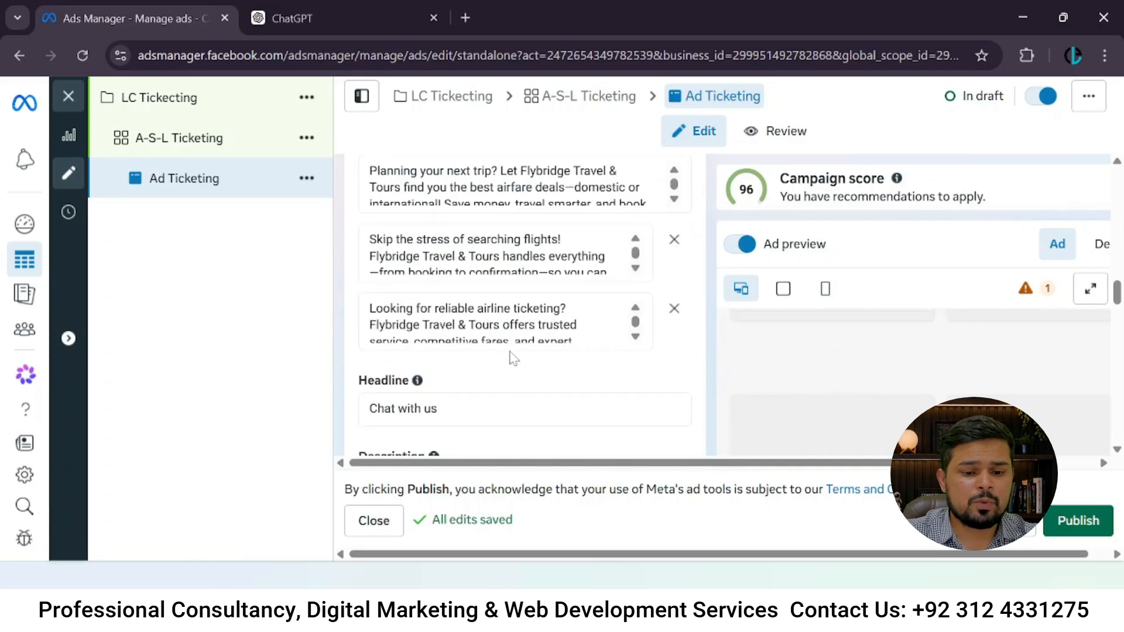
{"action": "scroll", "coordinate": [526, 328], "scroll_direction": "down", "scroll_amount": 3}
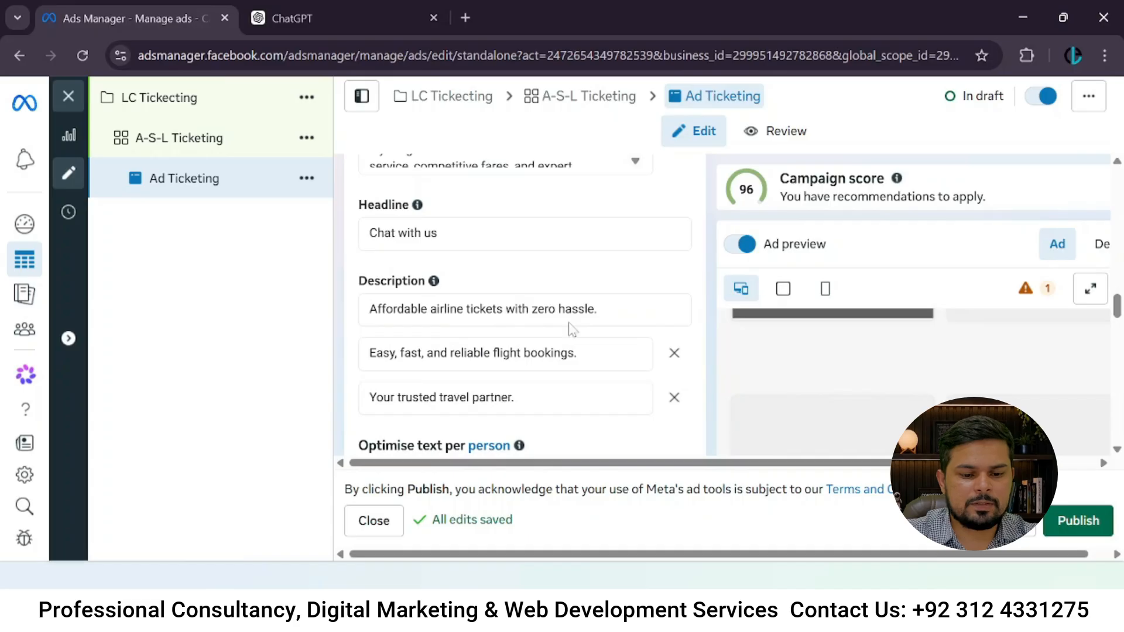
{"action": "scroll", "coordinate": [562, 364], "scroll_direction": "up", "scroll_amount": 2}
{"action": "scroll", "coordinate": [562, 363], "scroll_direction": "down", "scroll_amount": 6}
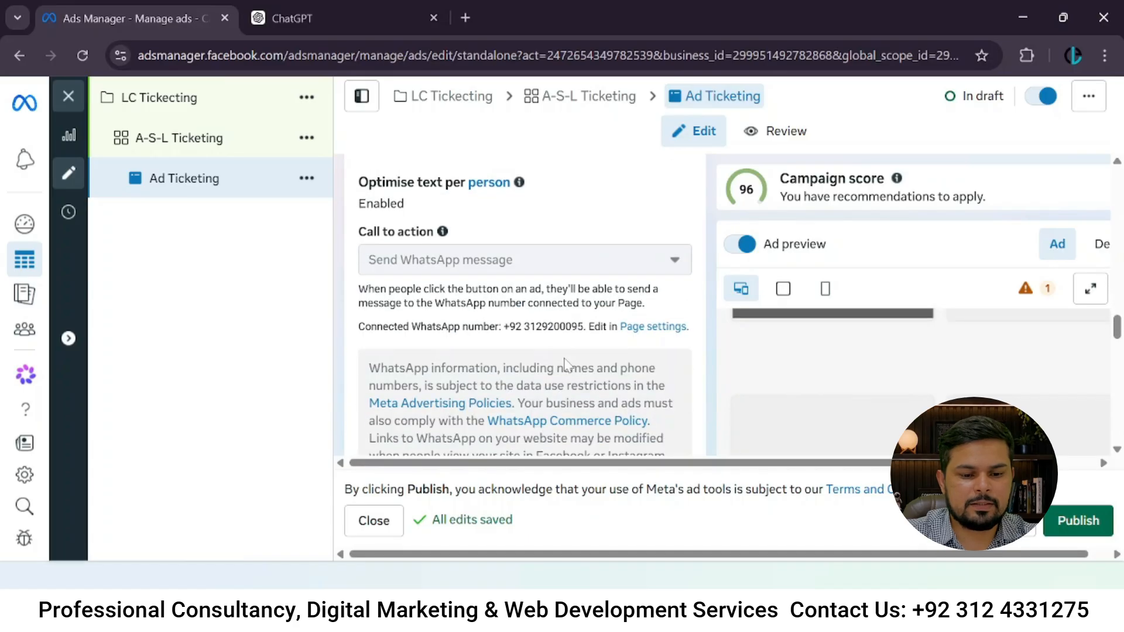
{"action": "scroll", "coordinate": [508, 351], "scroll_direction": "down", "scroll_amount": 4}
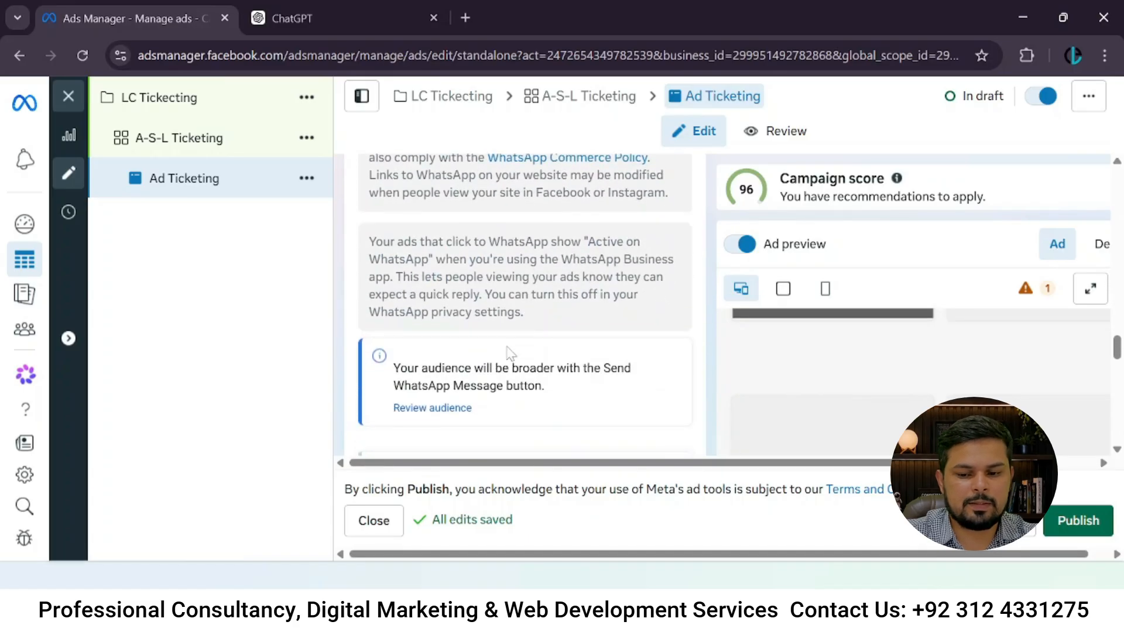